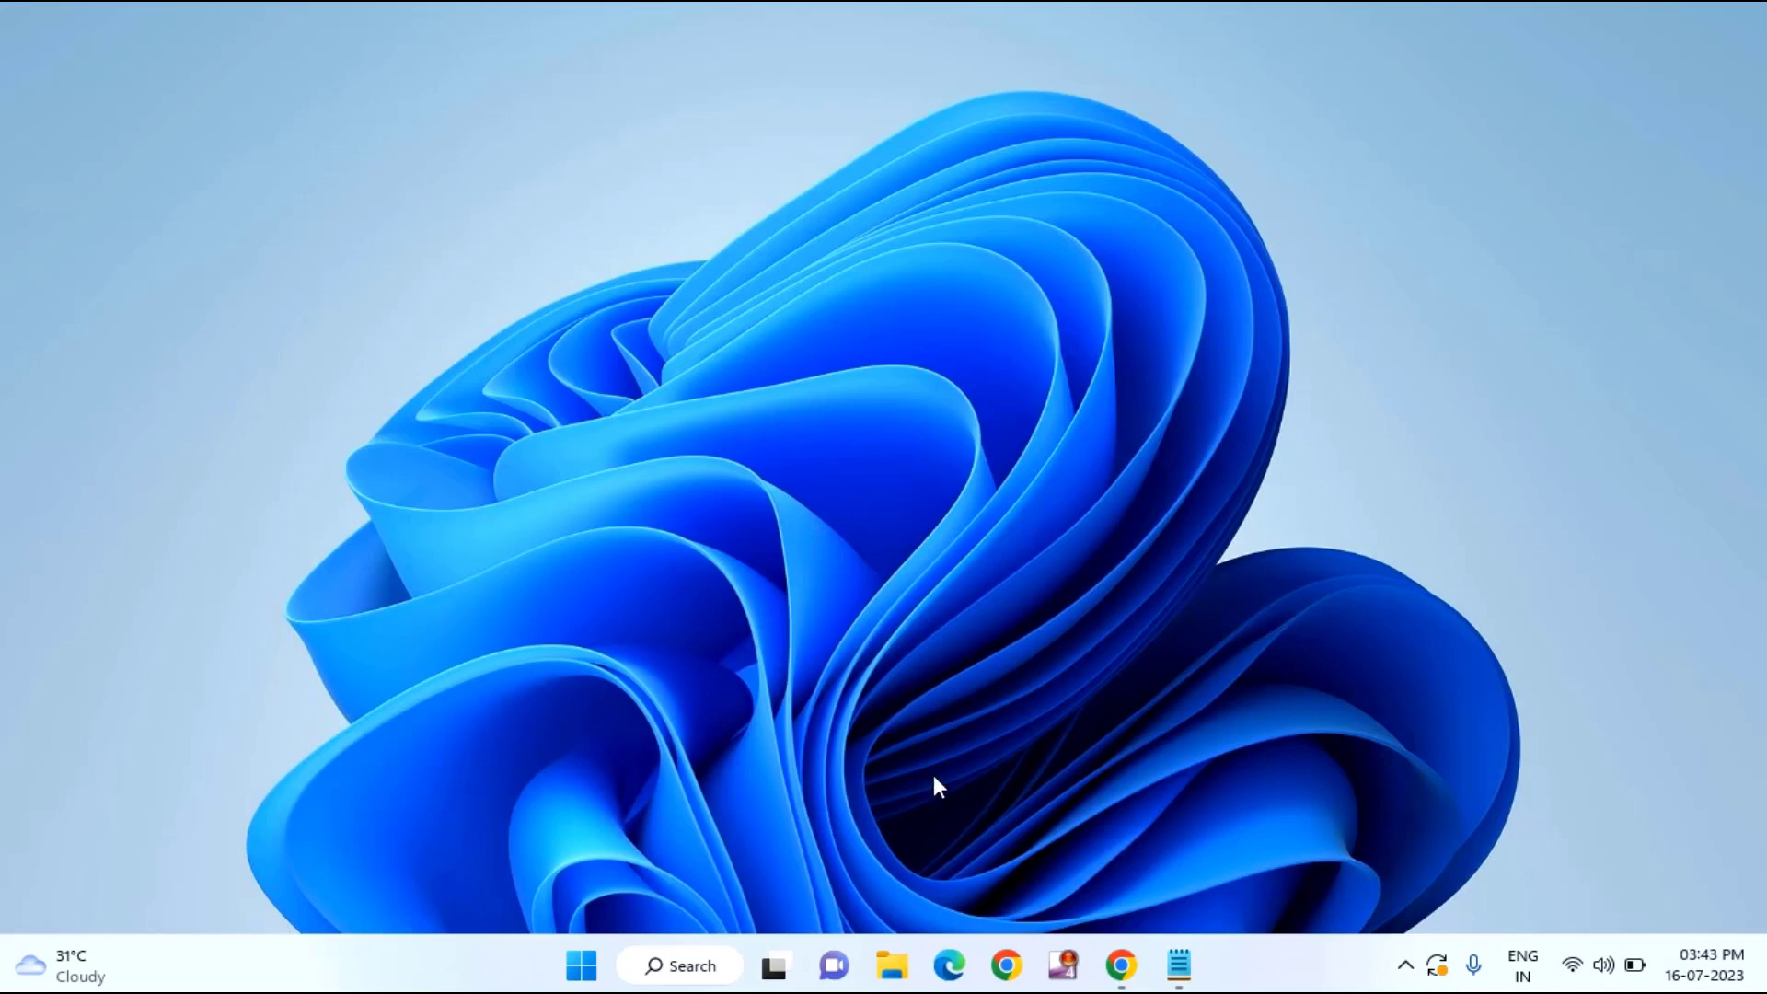
# - Search the Start menu for 'control panel' and launch Control Panel from the results
pyautogui.click(583, 978)
pyautogui.click(761, 112)
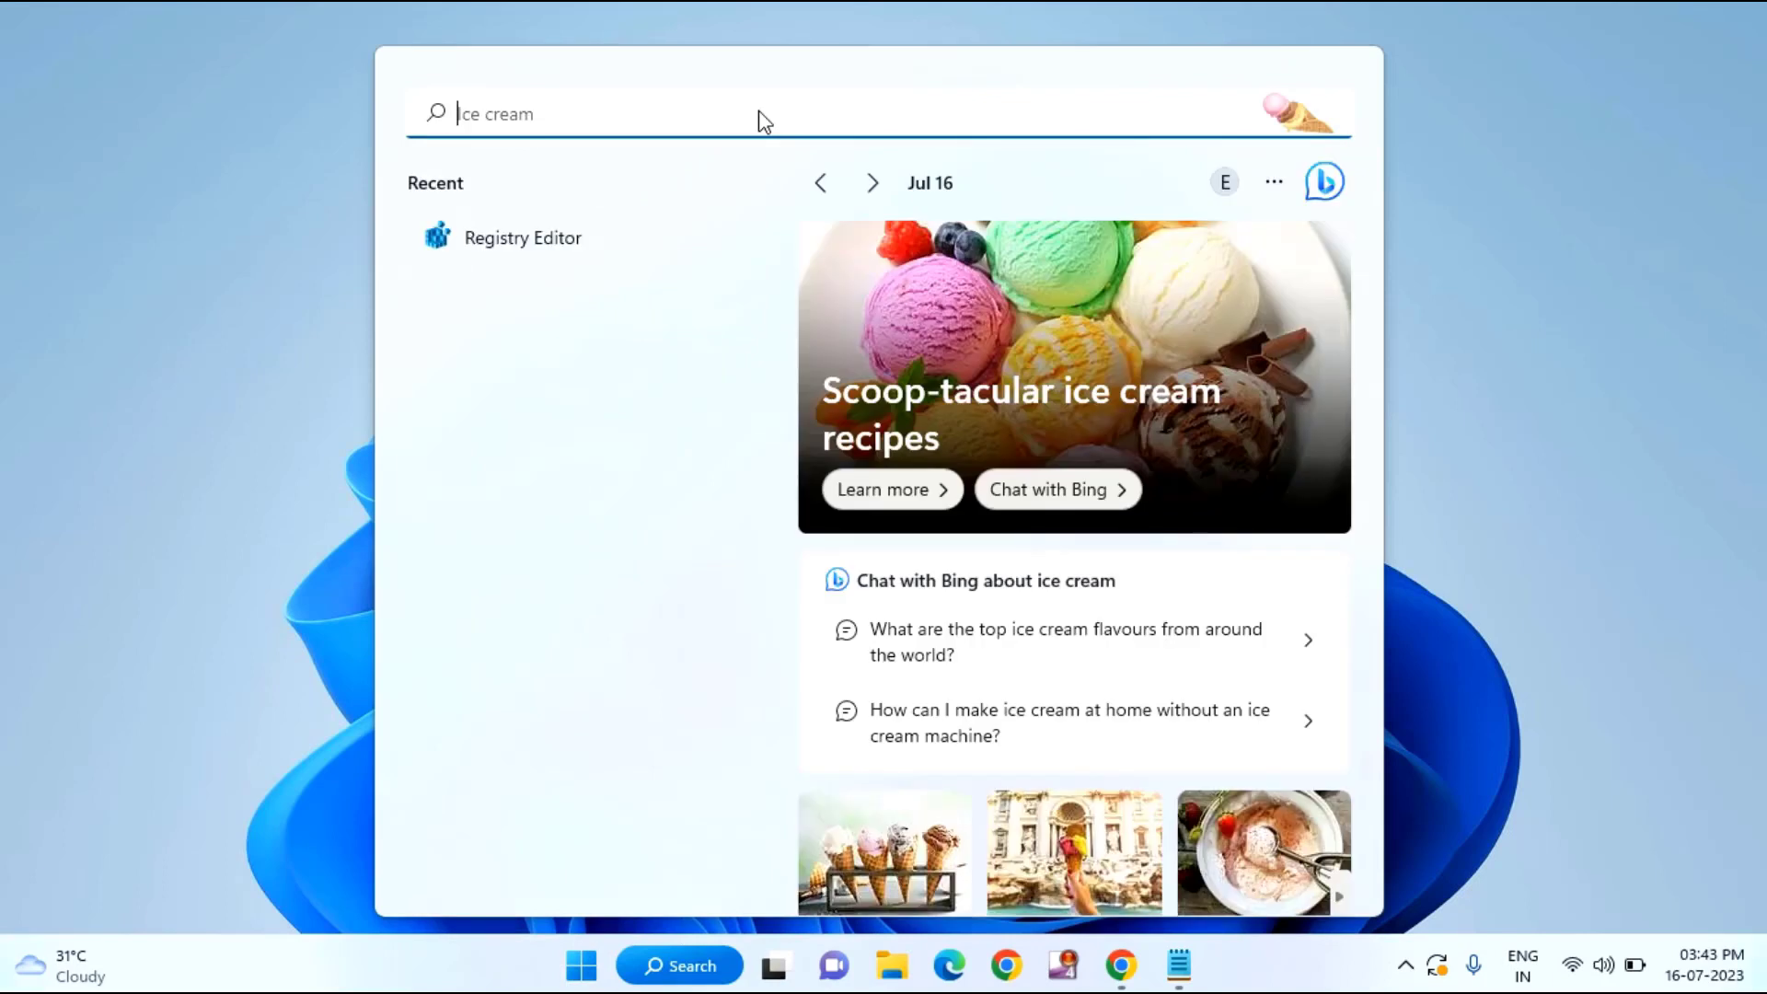
pyautogui.write('control')
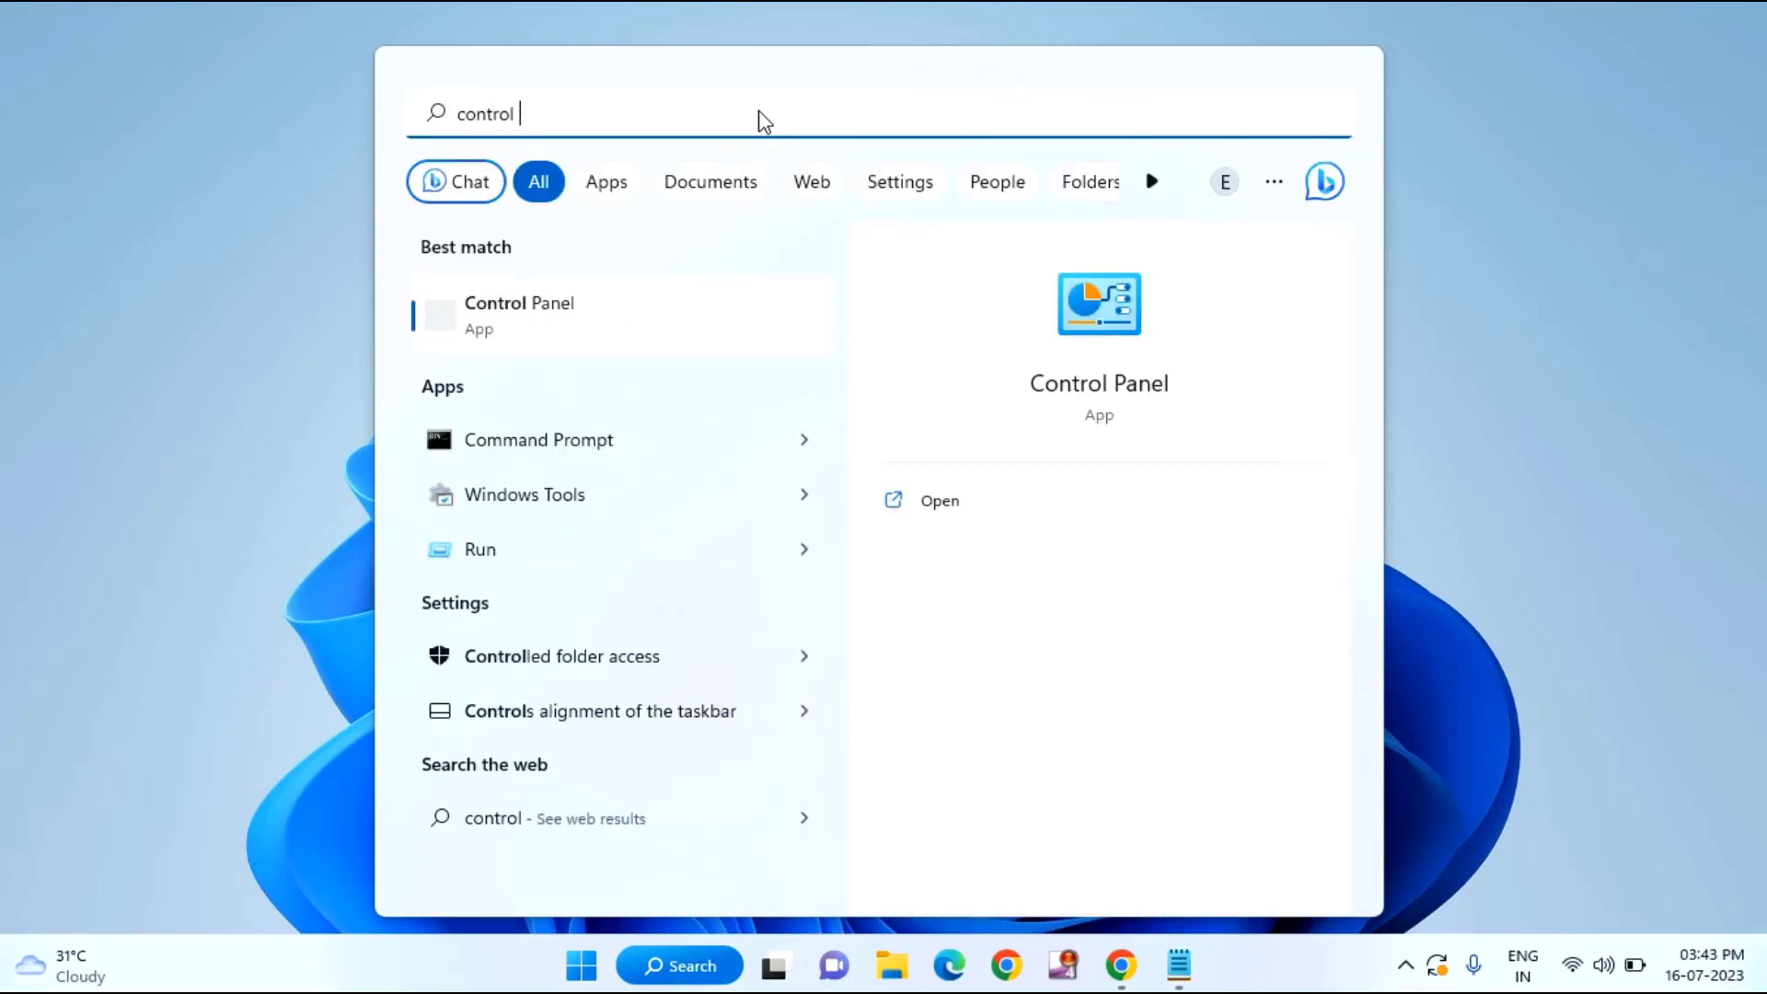
pyautogui.write(' panel')
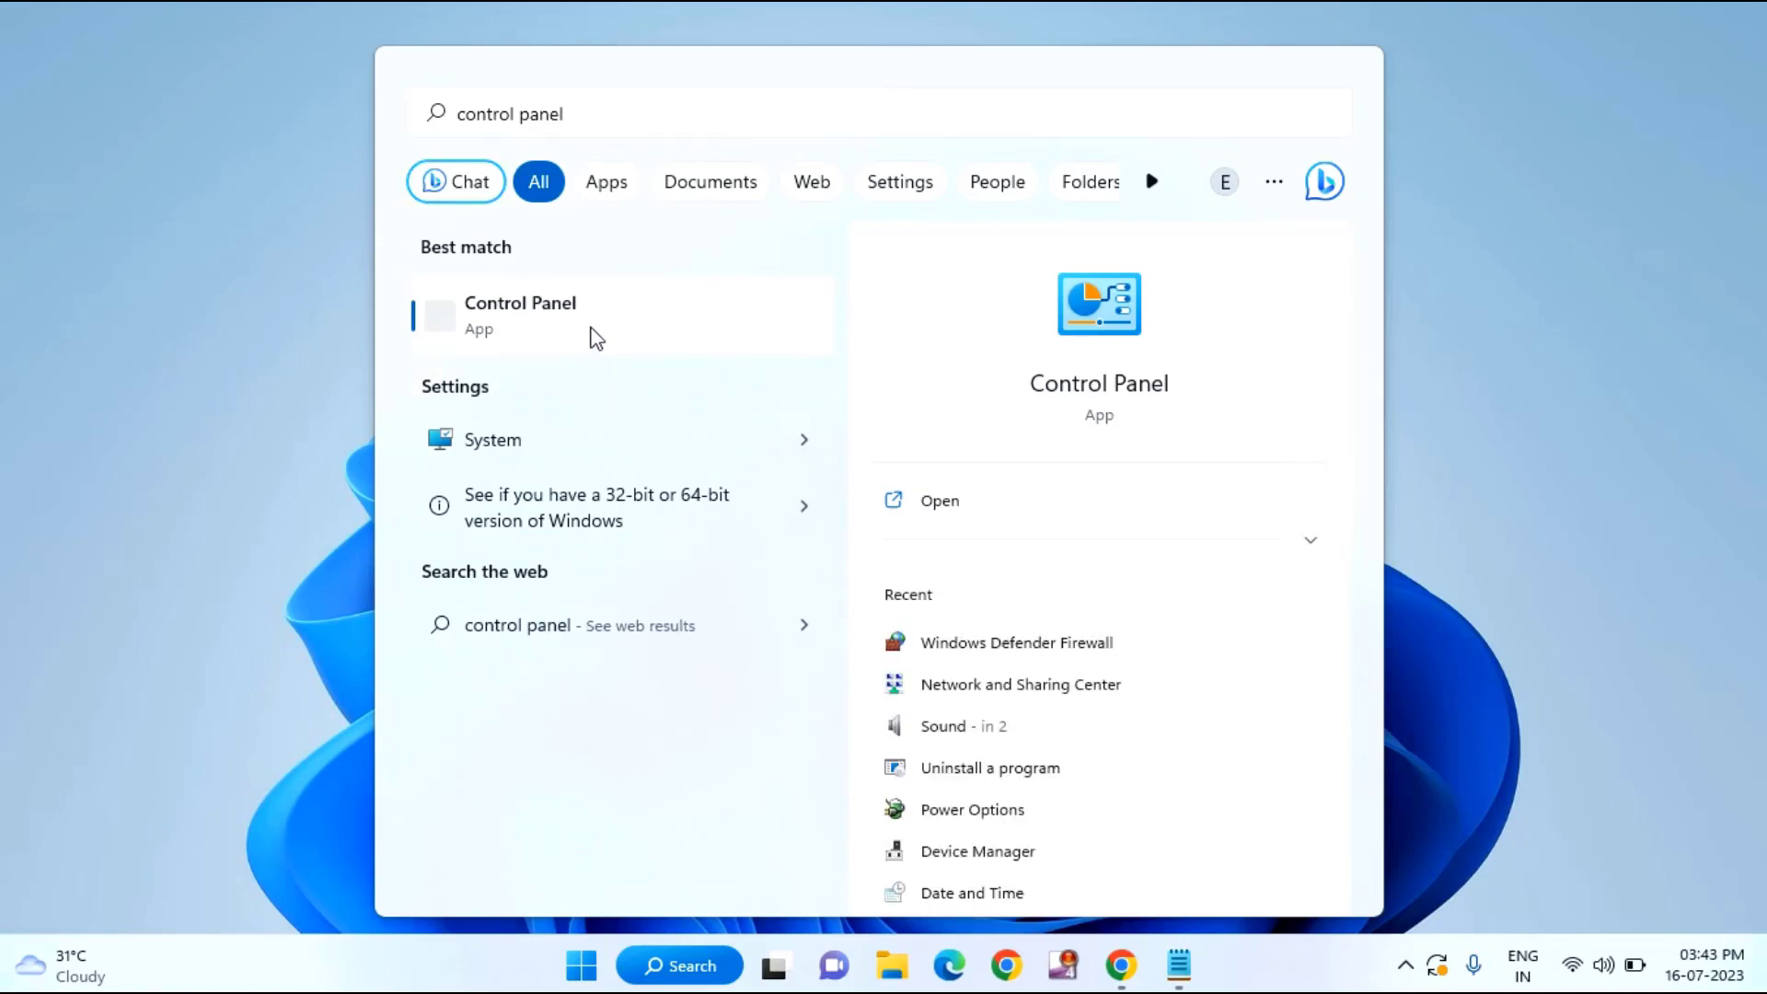
pyautogui.click(592, 335)
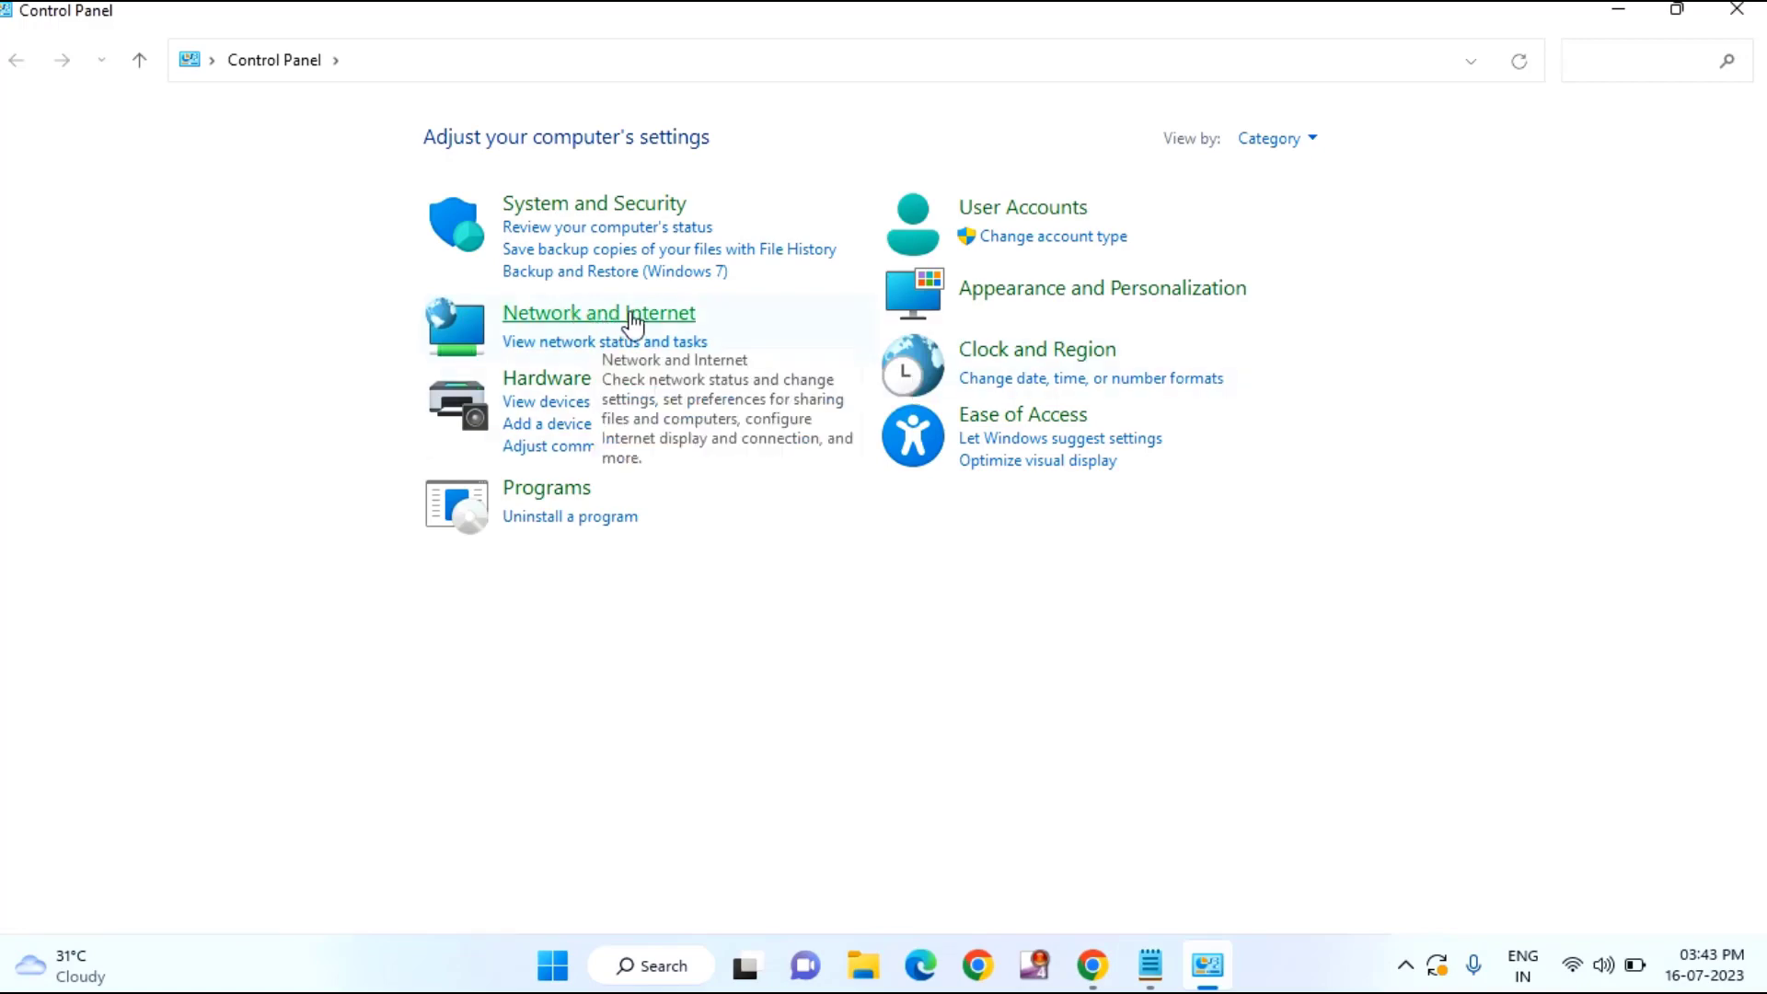
# - Go through Network and Sharing Center to the adapter list and bring up the Wi-Fi adapter's context menu
pyautogui.click(627, 314)
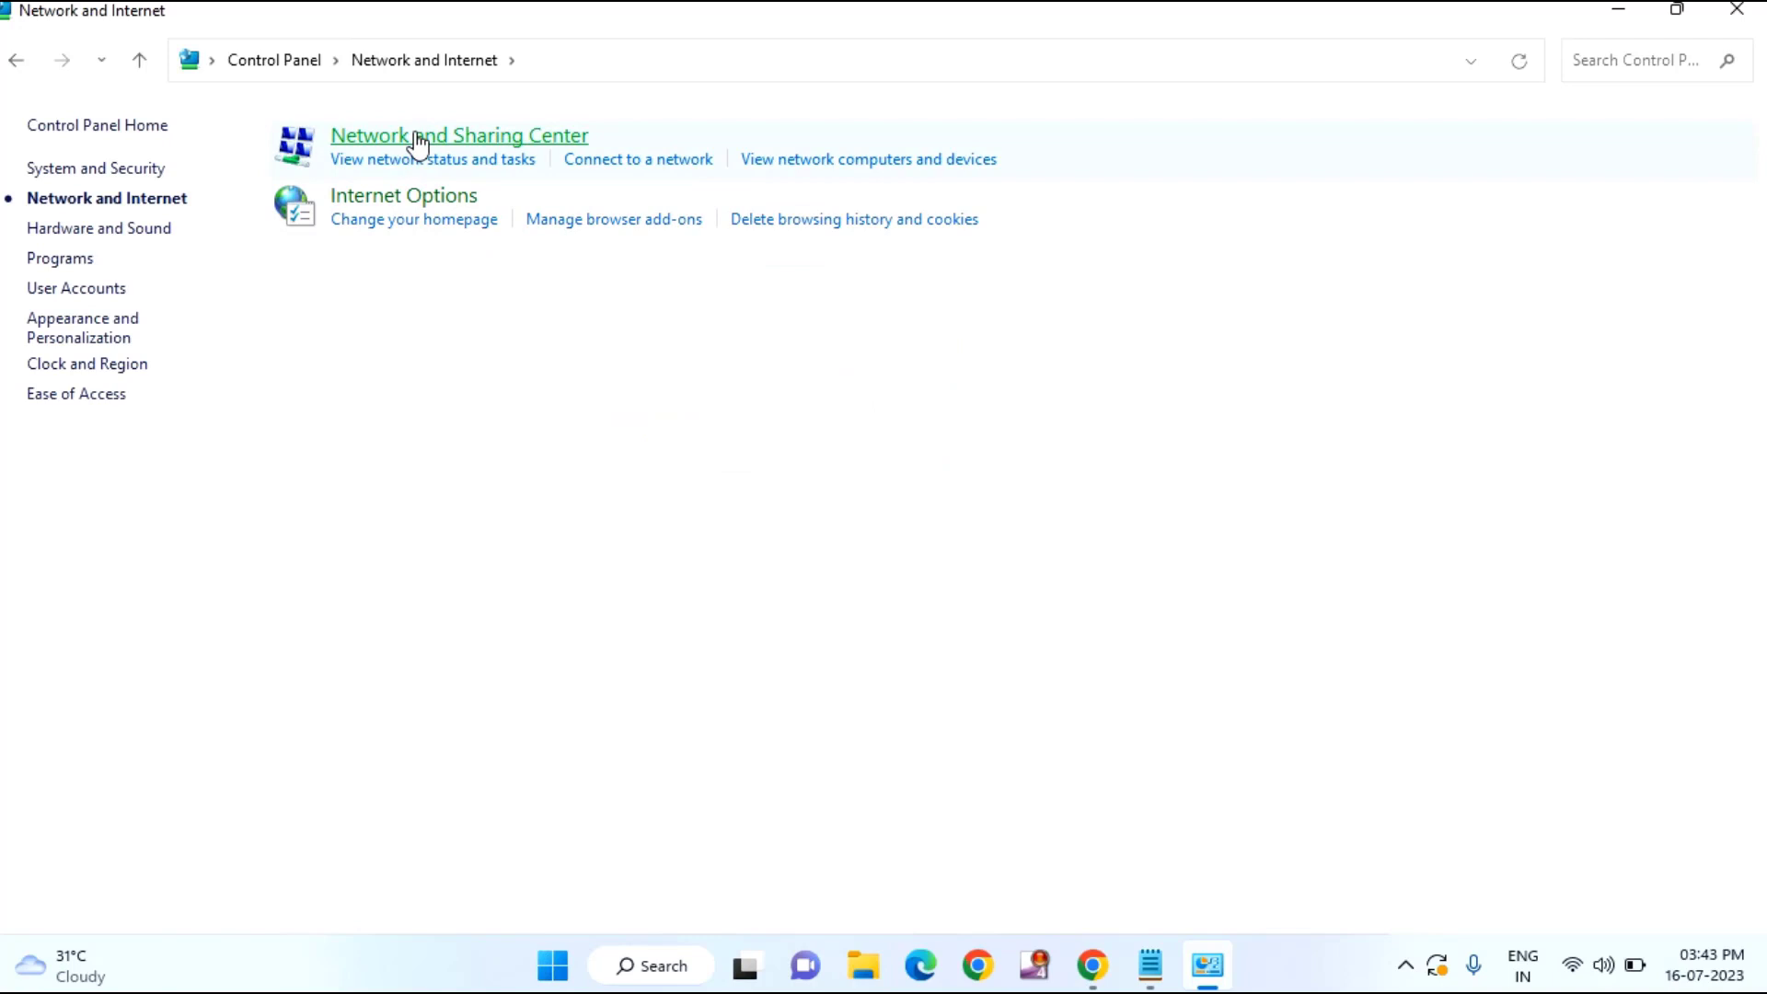
pyautogui.click(417, 143)
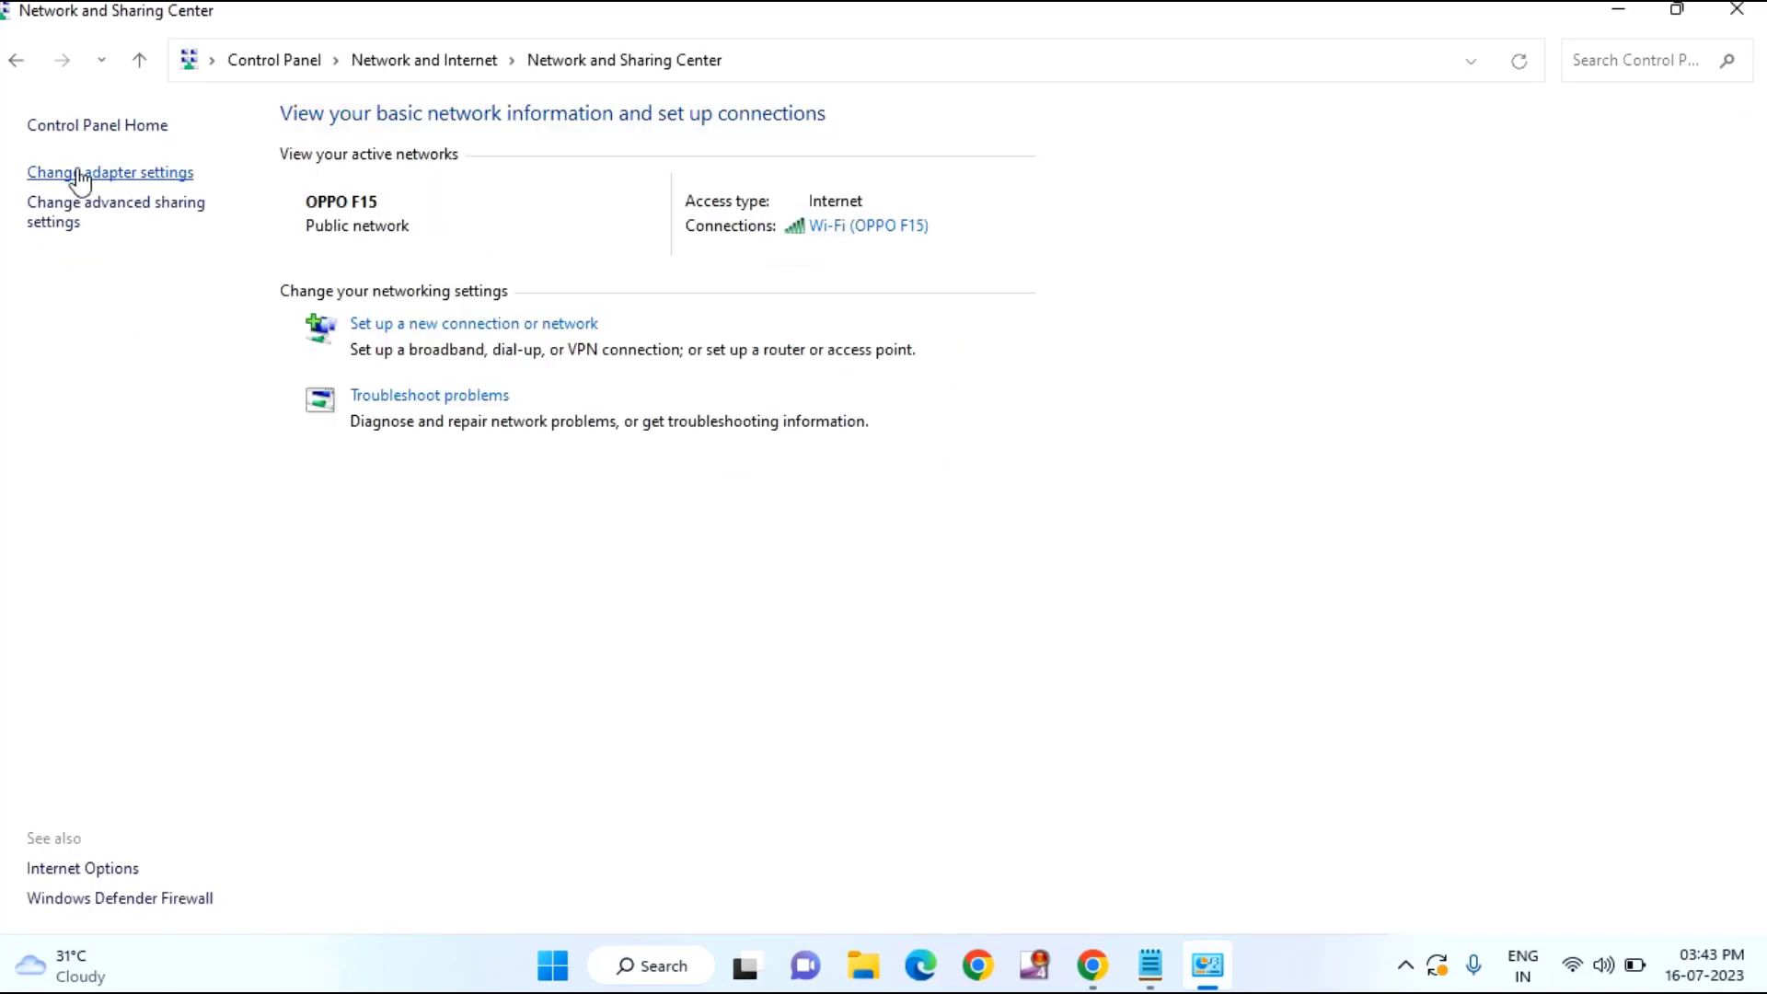
pyautogui.click(129, 174)
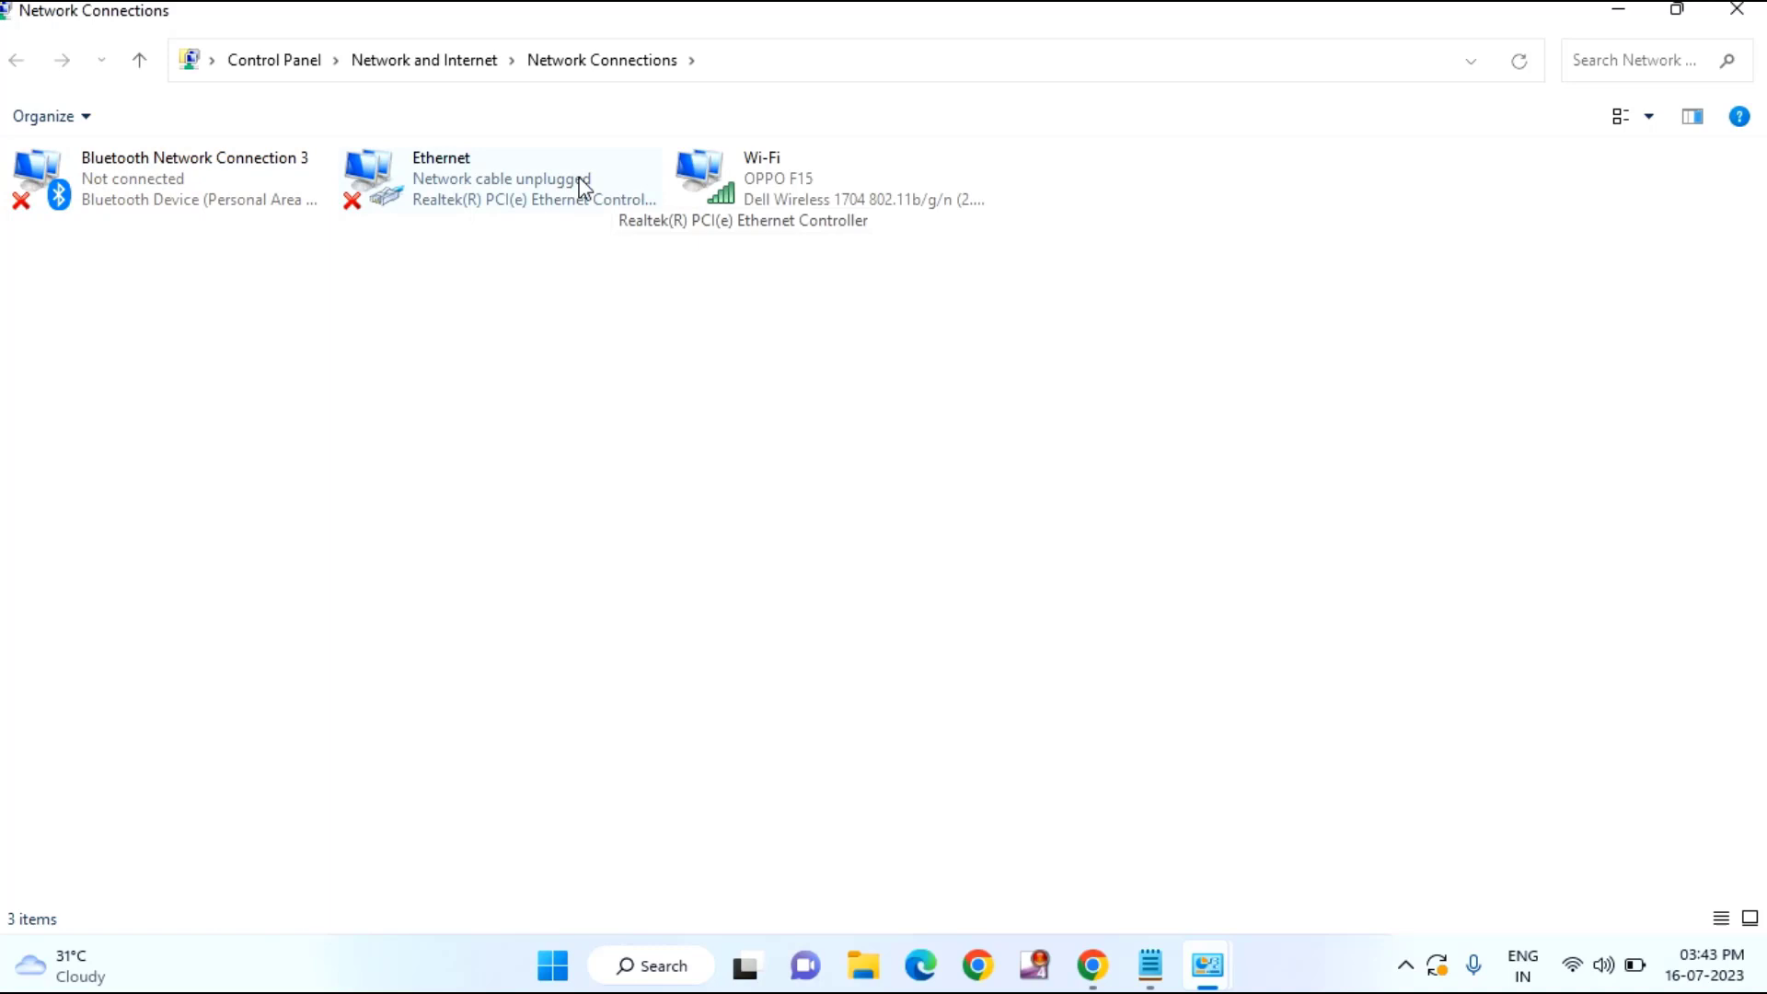
pyautogui.click(451, 179)
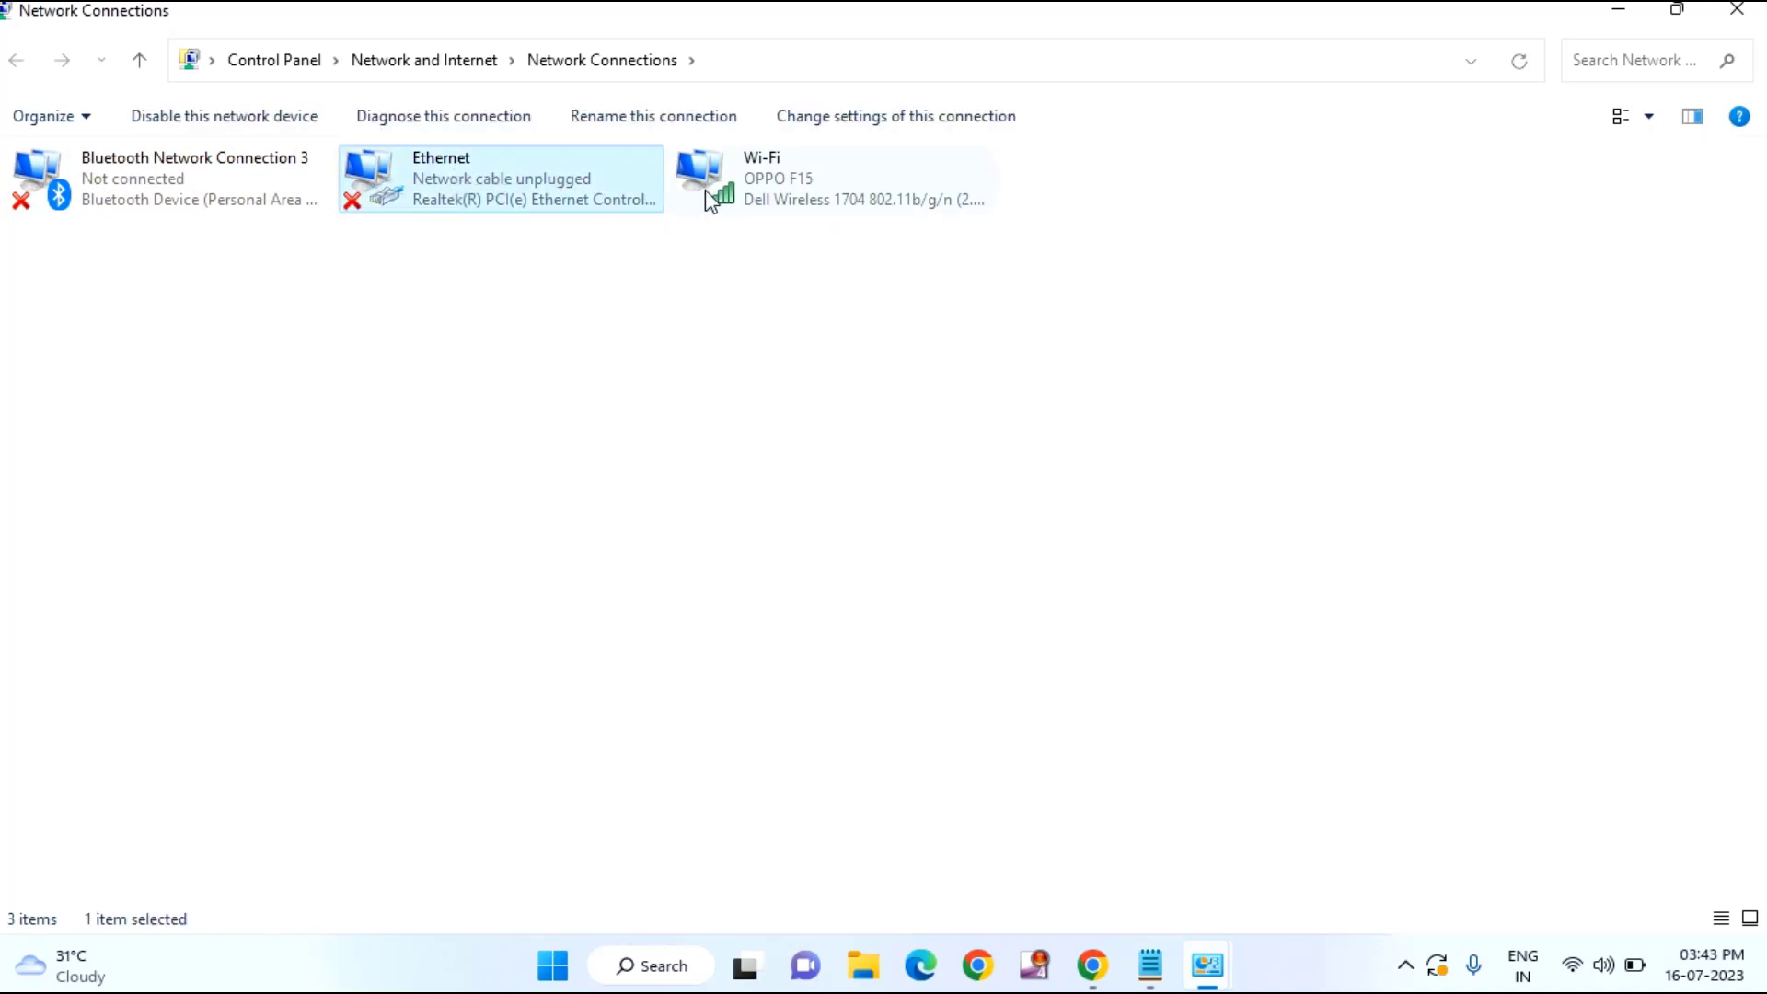
pyautogui.click(760, 192)
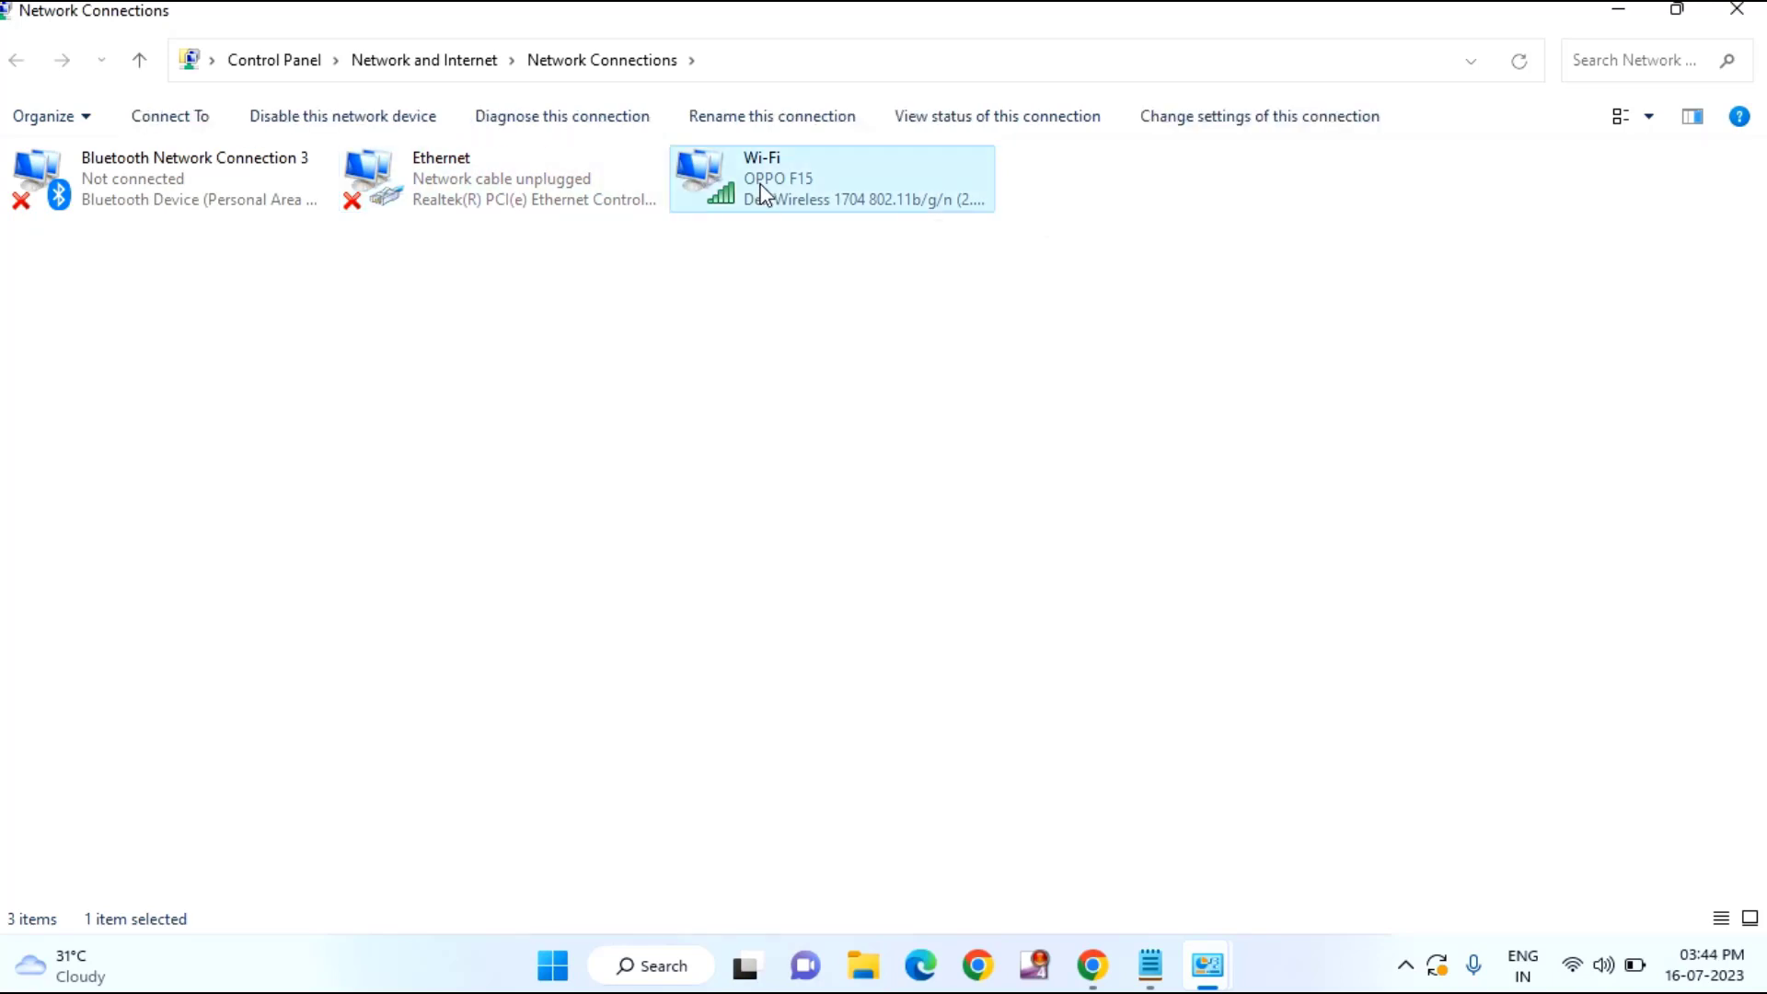
pyautogui.rightClick(761, 192)
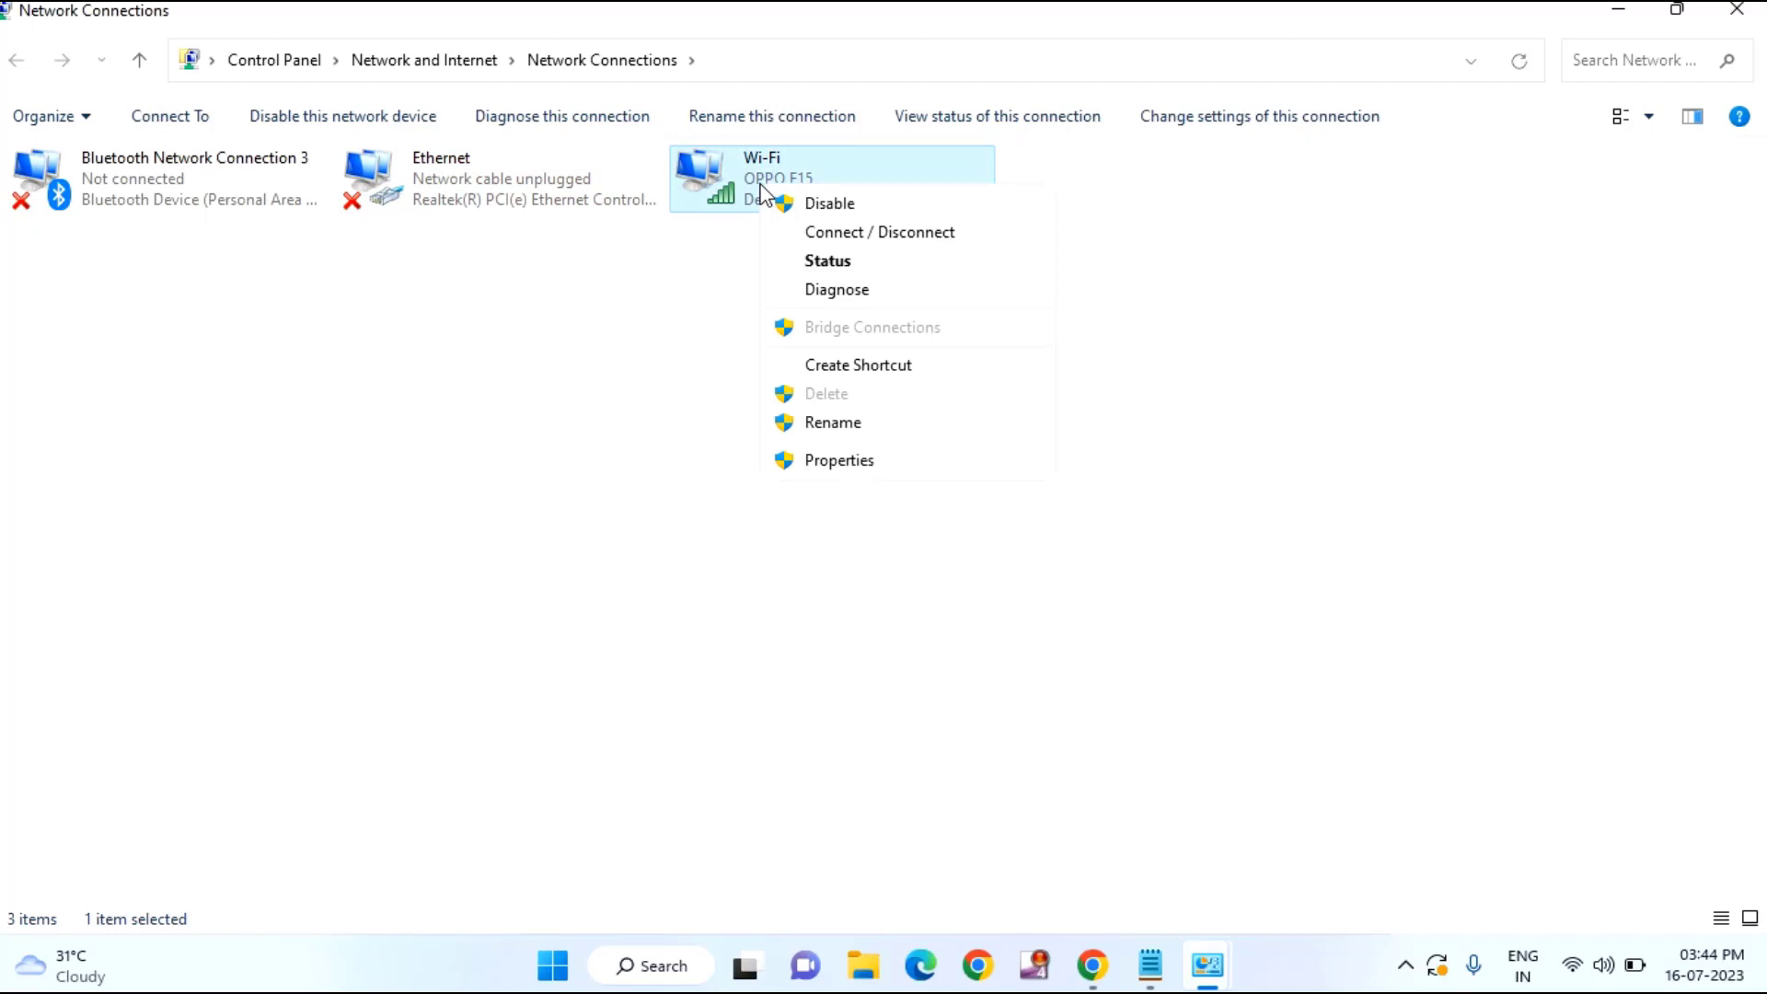
# - Set the Wi-Fi adapter's IPv4 DNS servers to 8.8.8.8 preferred and 8.8.4.4 alternate, then save
pyautogui.click(837, 460)
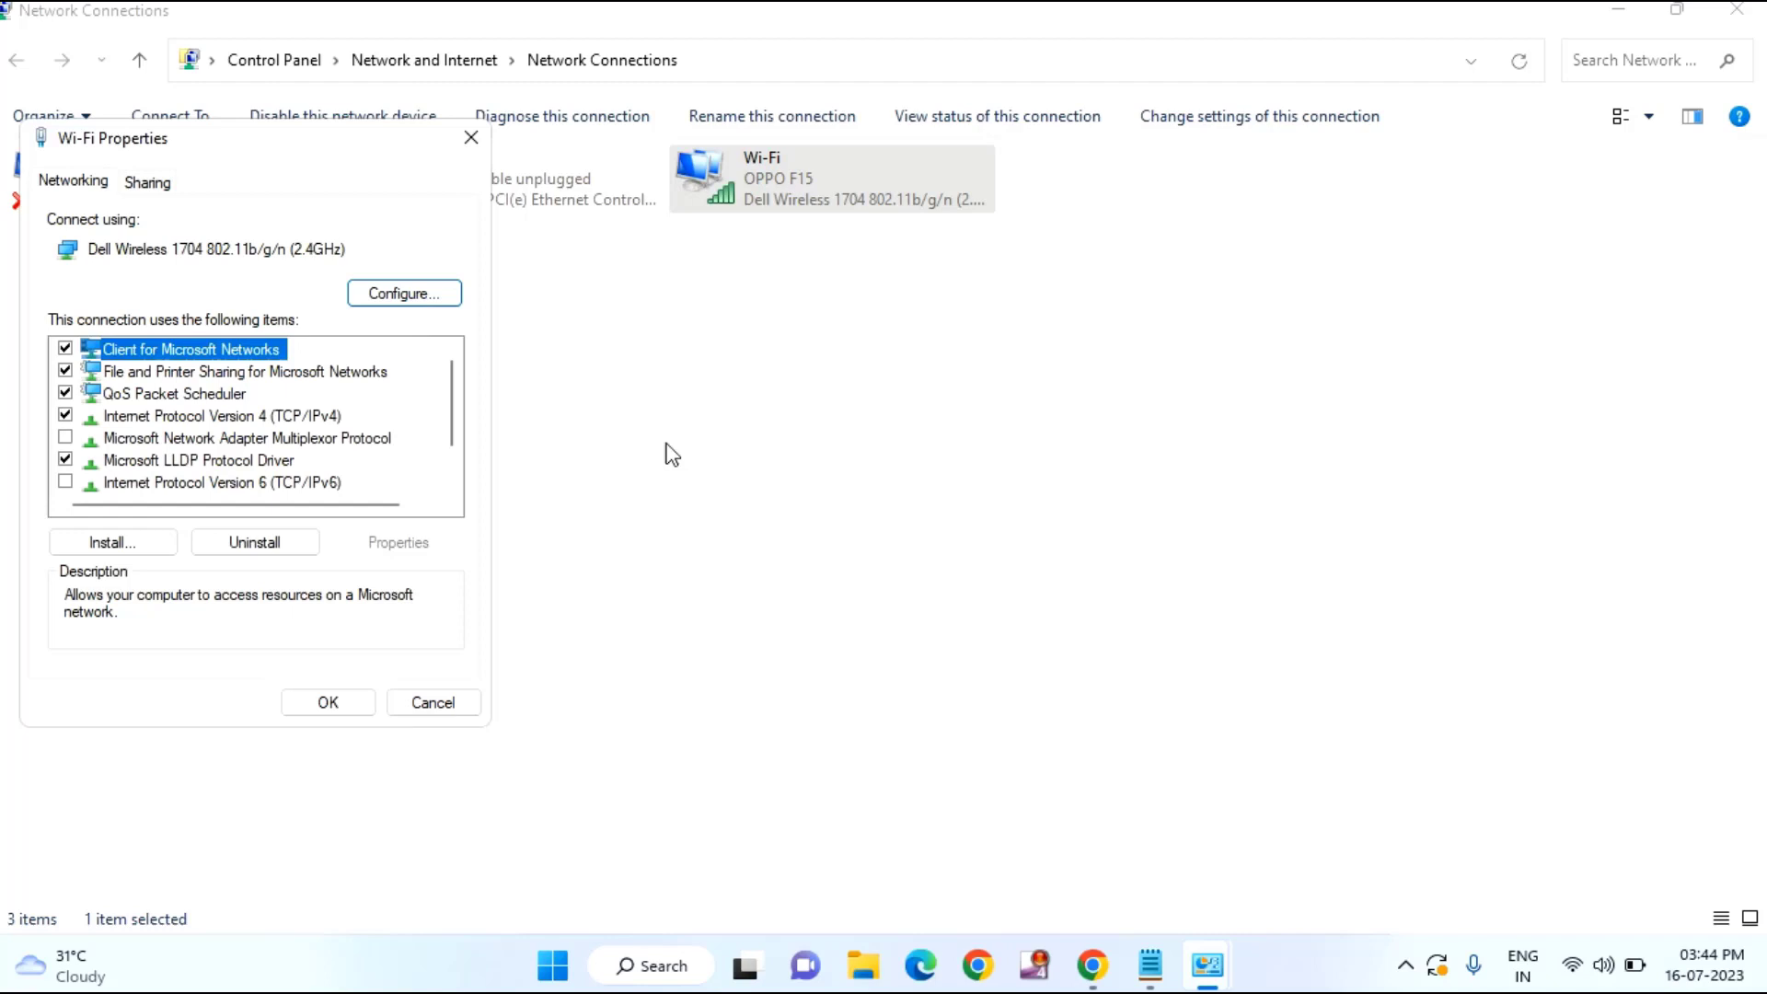
pyautogui.click(244, 416)
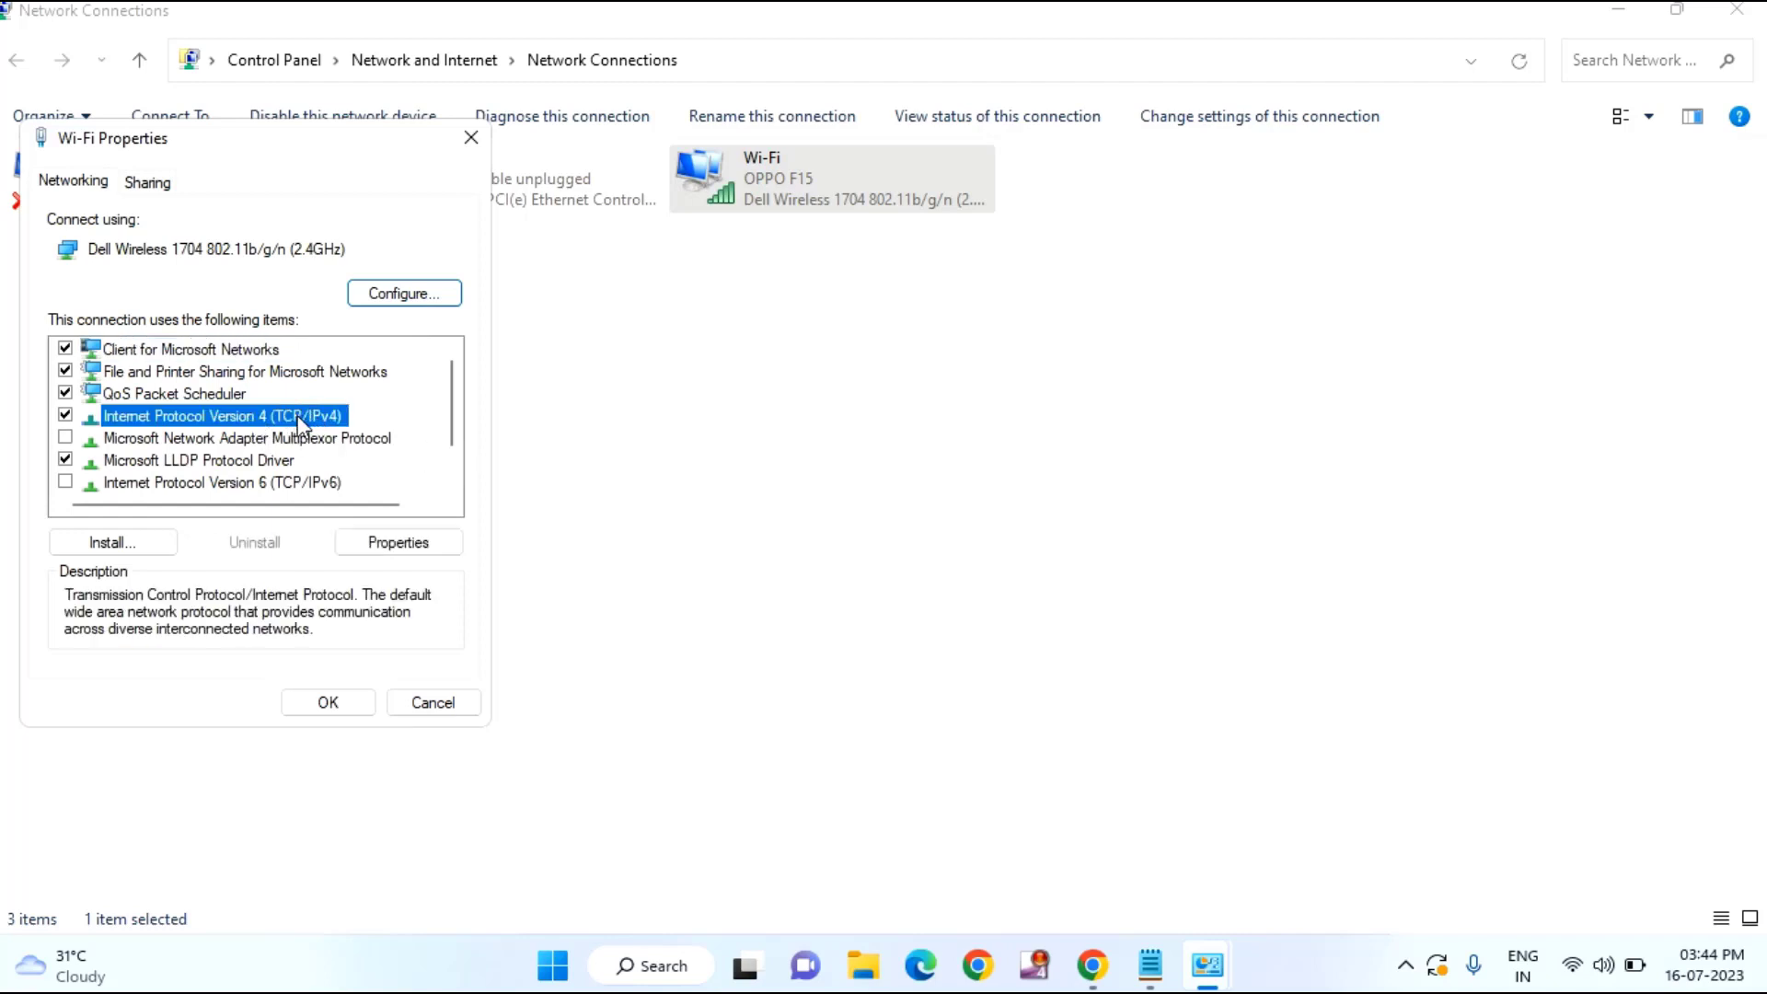
pyautogui.doubleClick(279, 416)
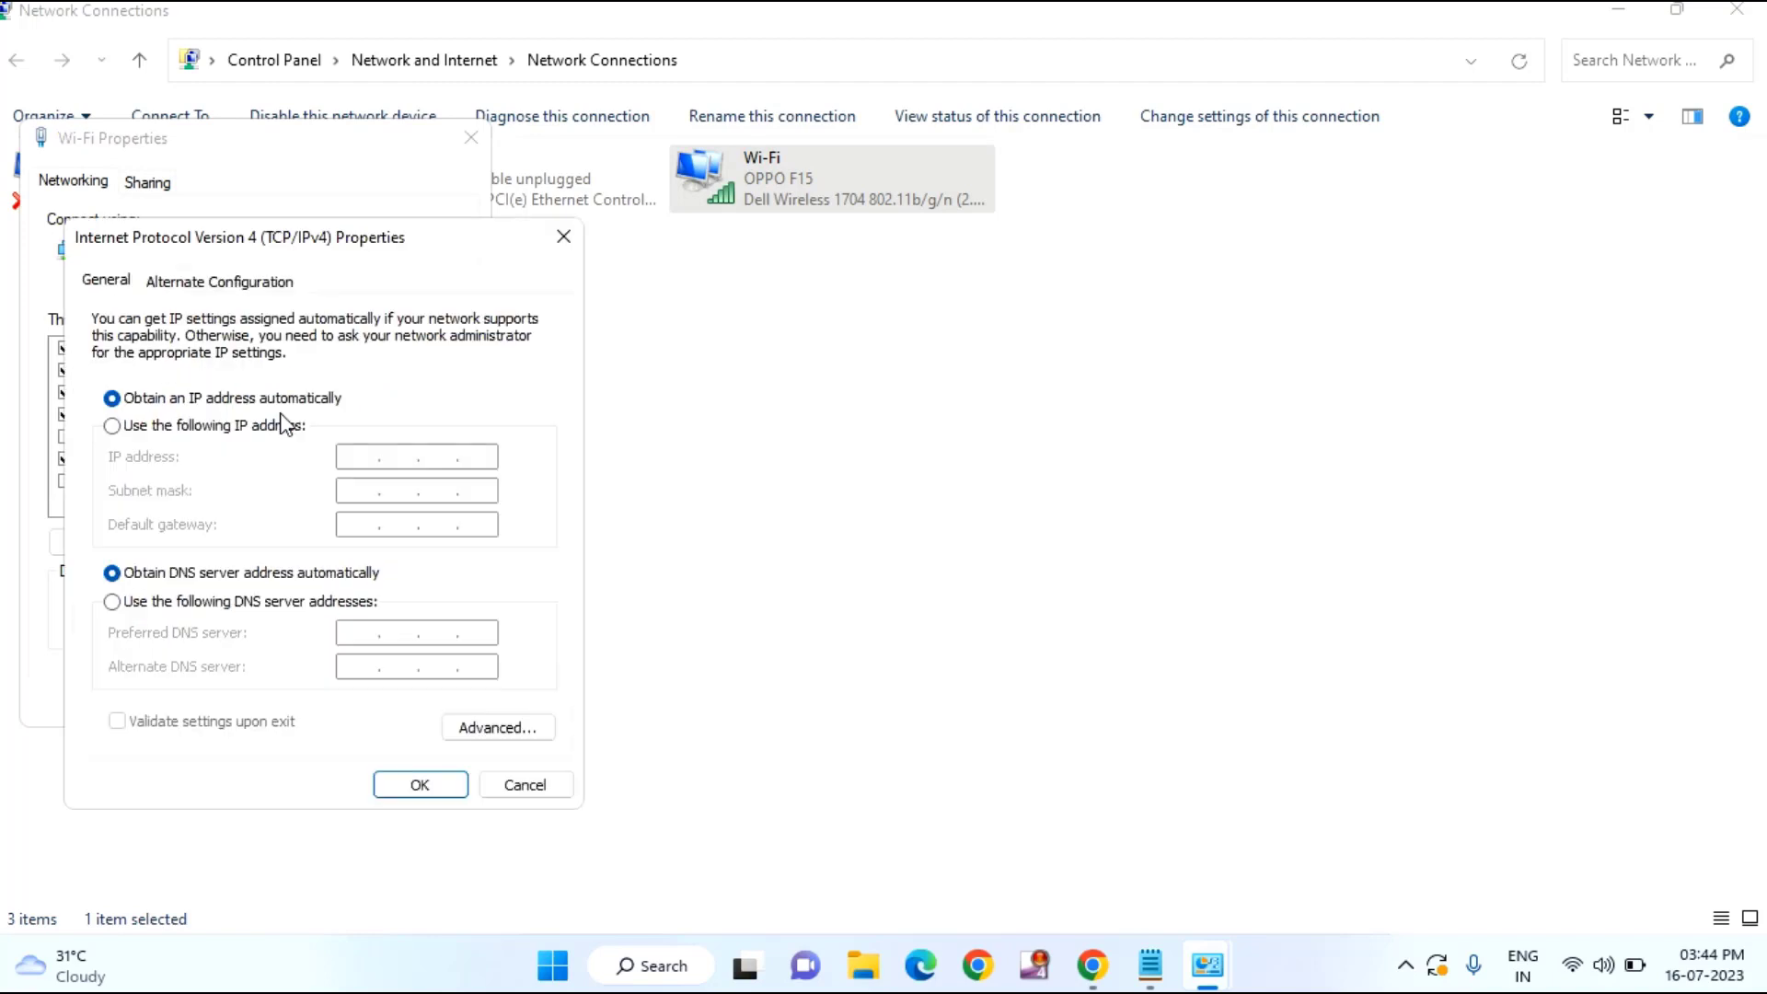
pyautogui.click(179, 601)
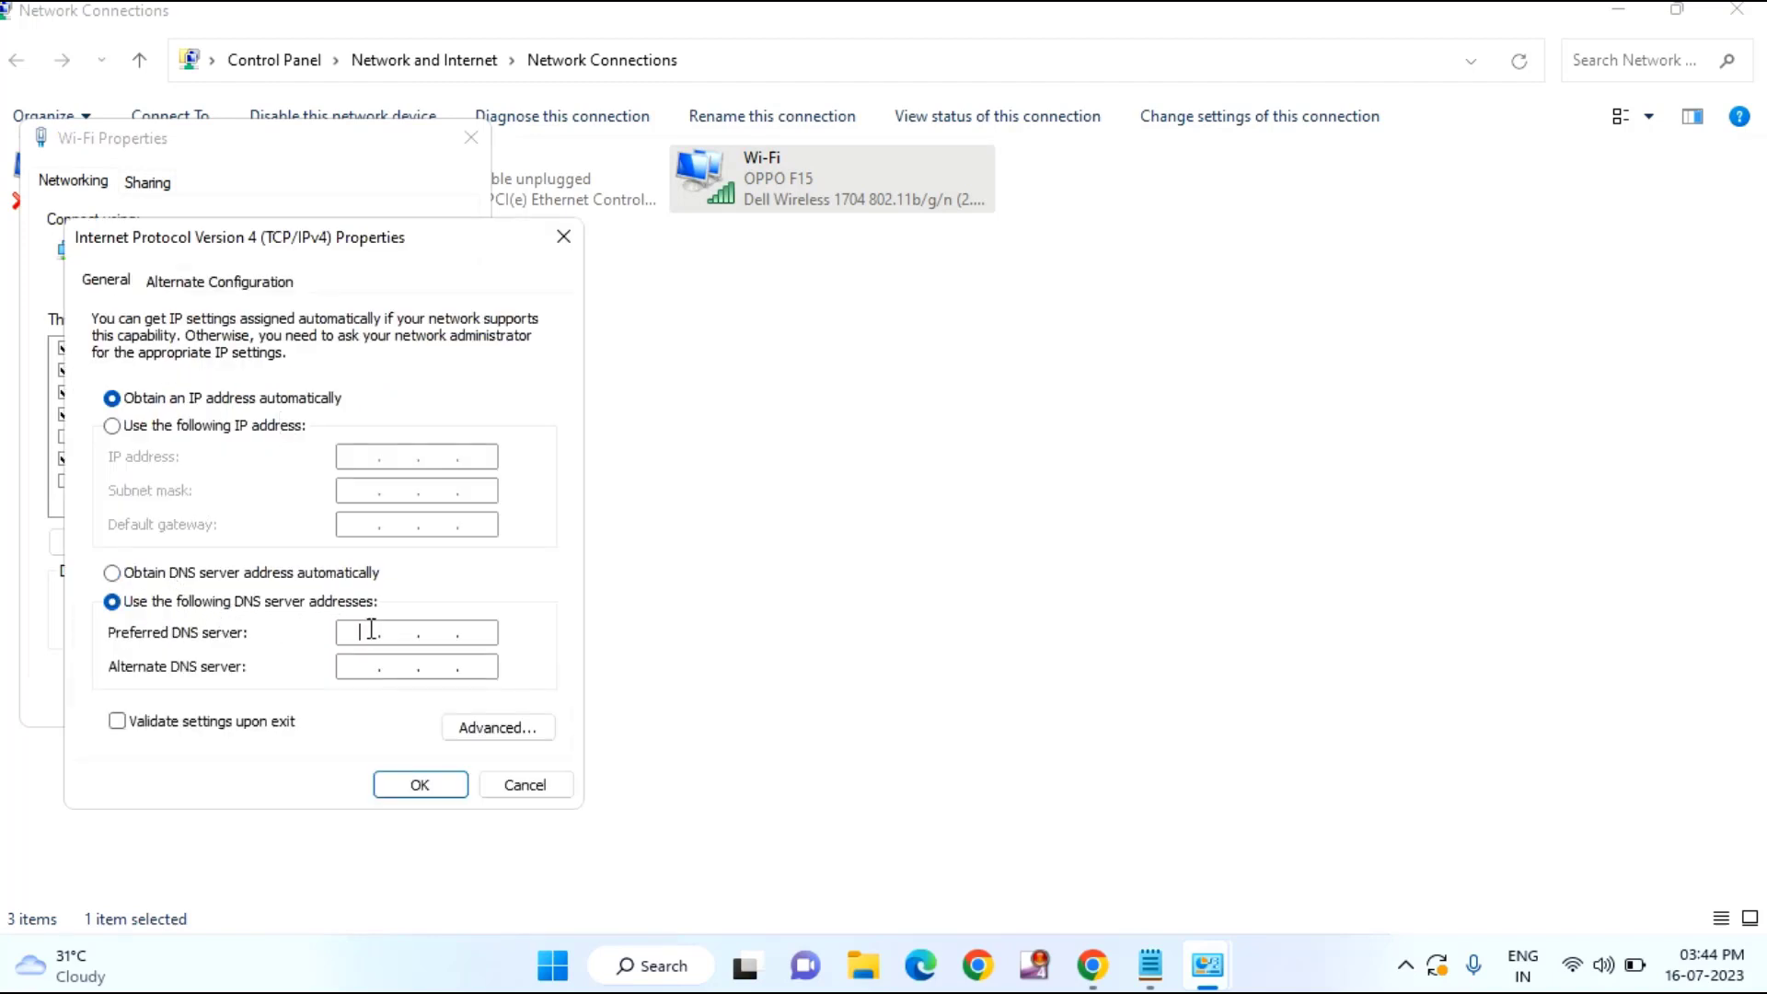
pyautogui.write('8.8.8.8')
pyautogui.click(357, 660)
pyautogui.write('8.8.4.4')
pyautogui.click(433, 788)
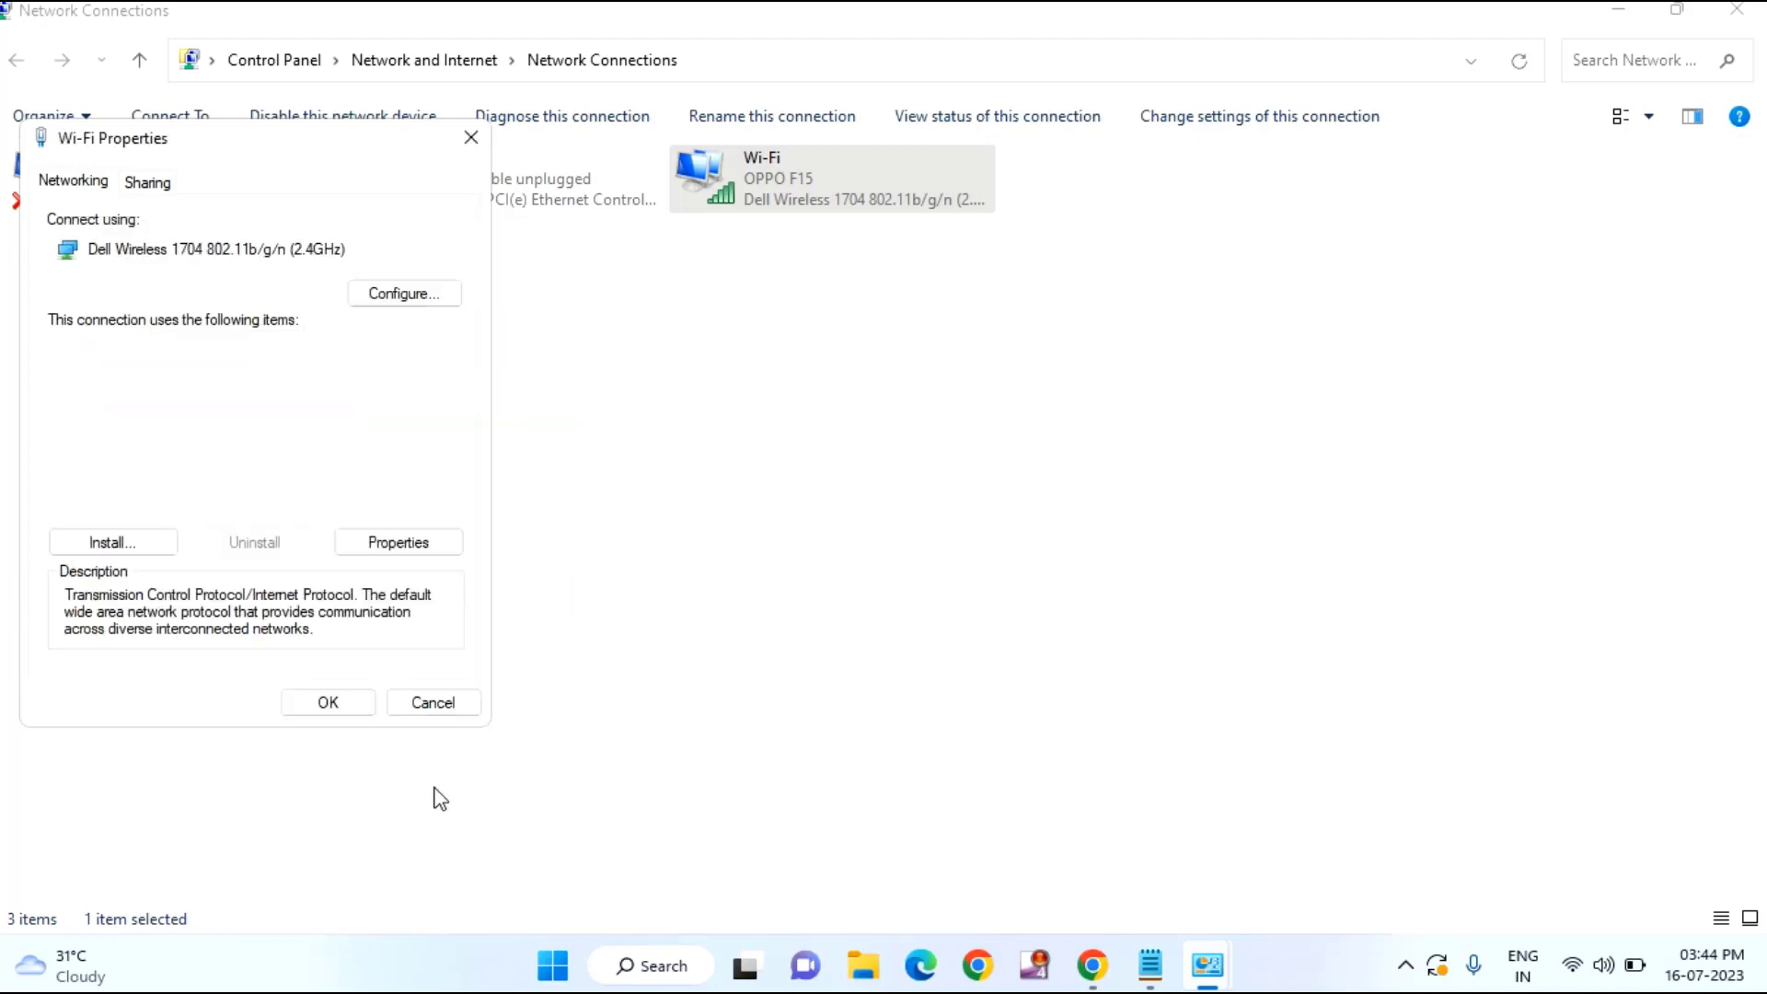
pyautogui.click(332, 704)
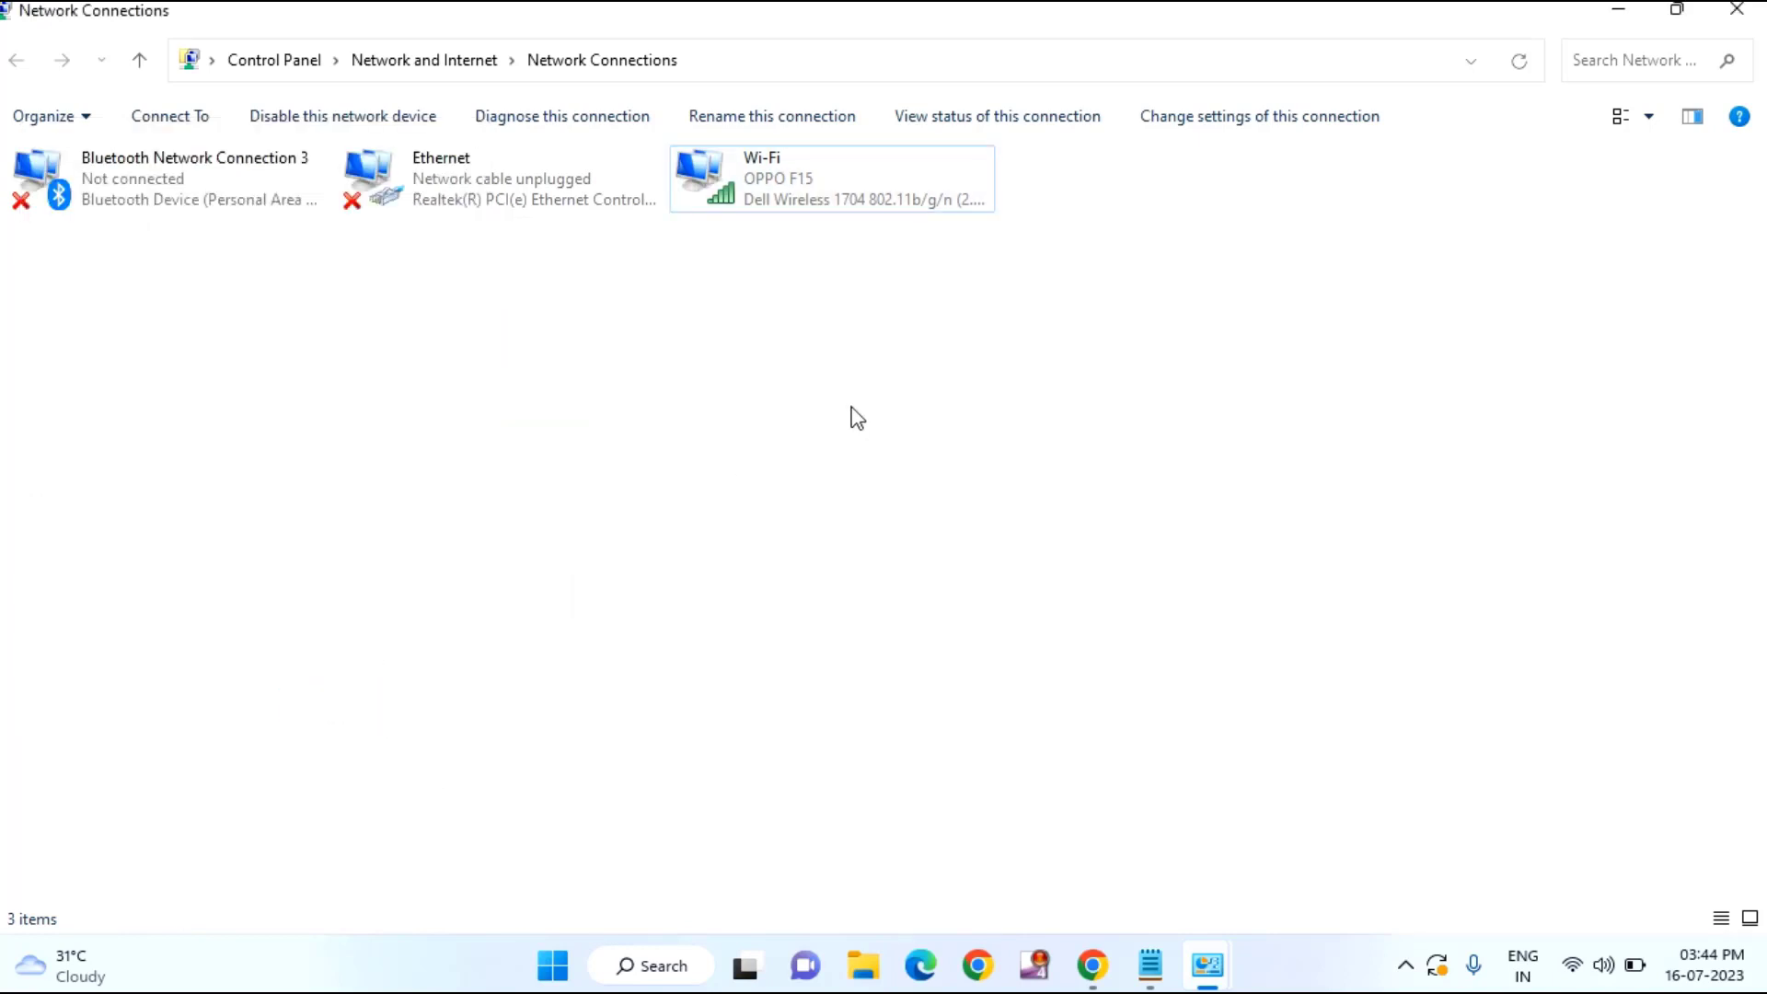
# - Close both Control Panel windows and launch Command Prompt as administrator via a 'cmd' search
pyautogui.click(1739, 13)
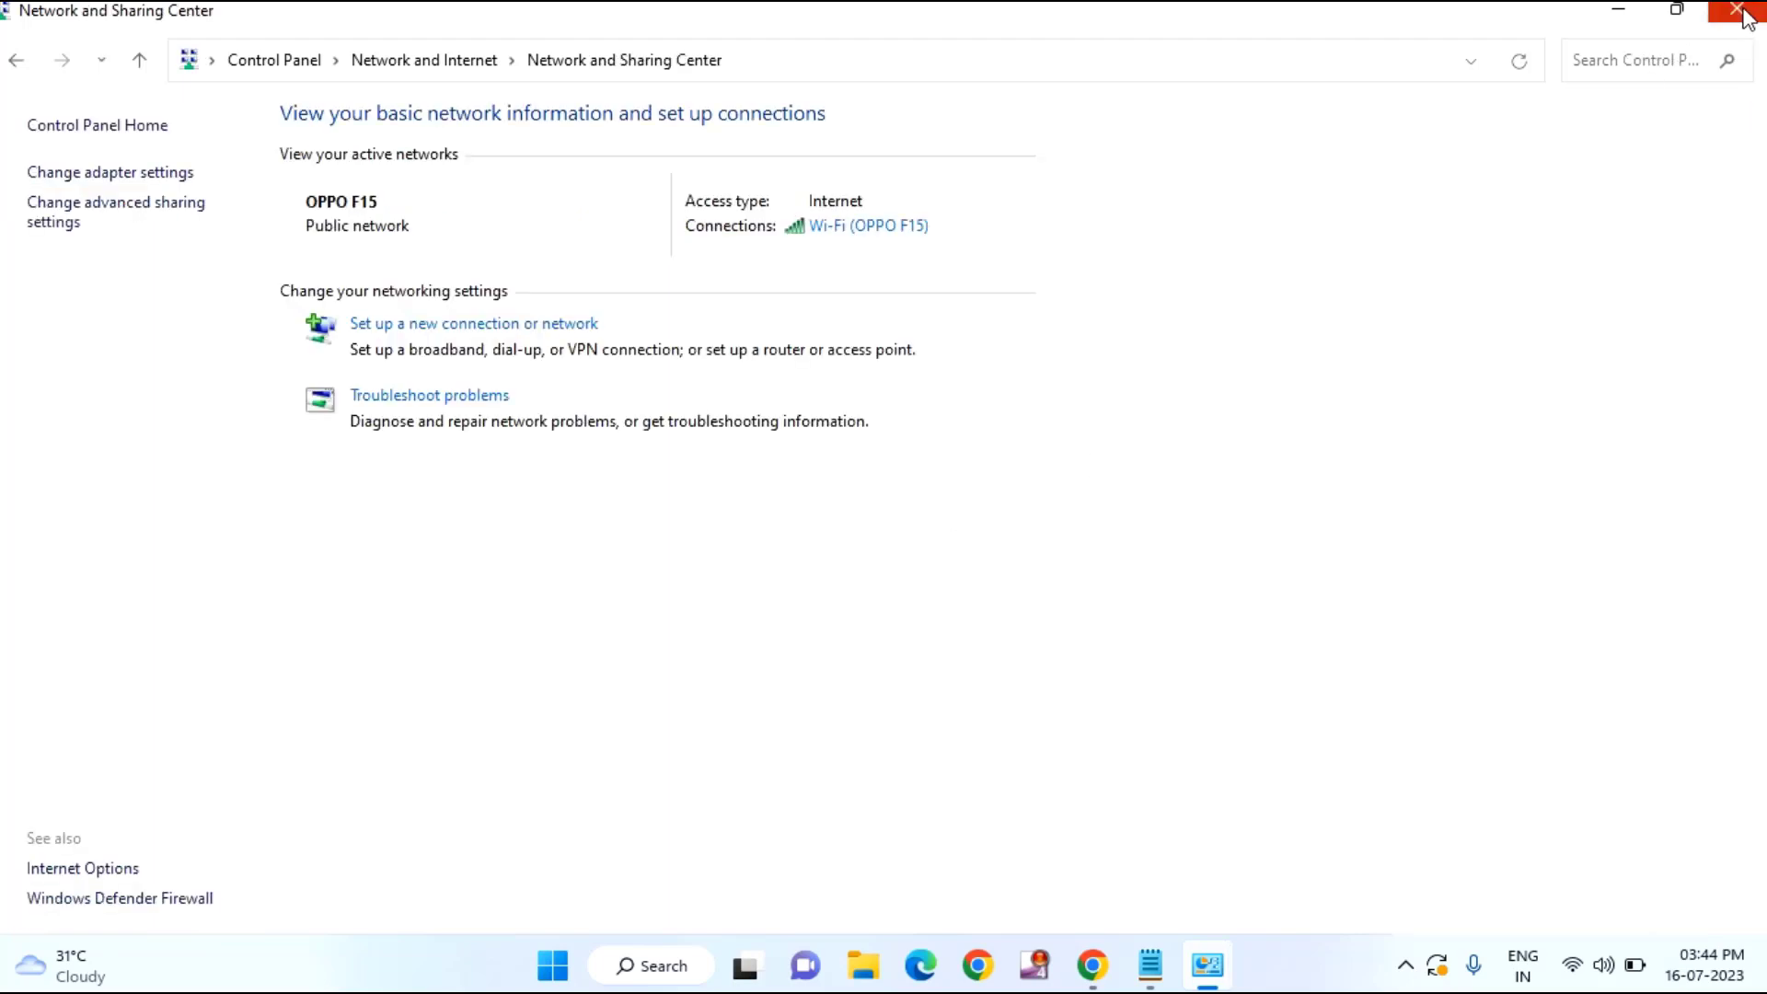
pyautogui.click(1739, 12)
pyautogui.click(581, 965)
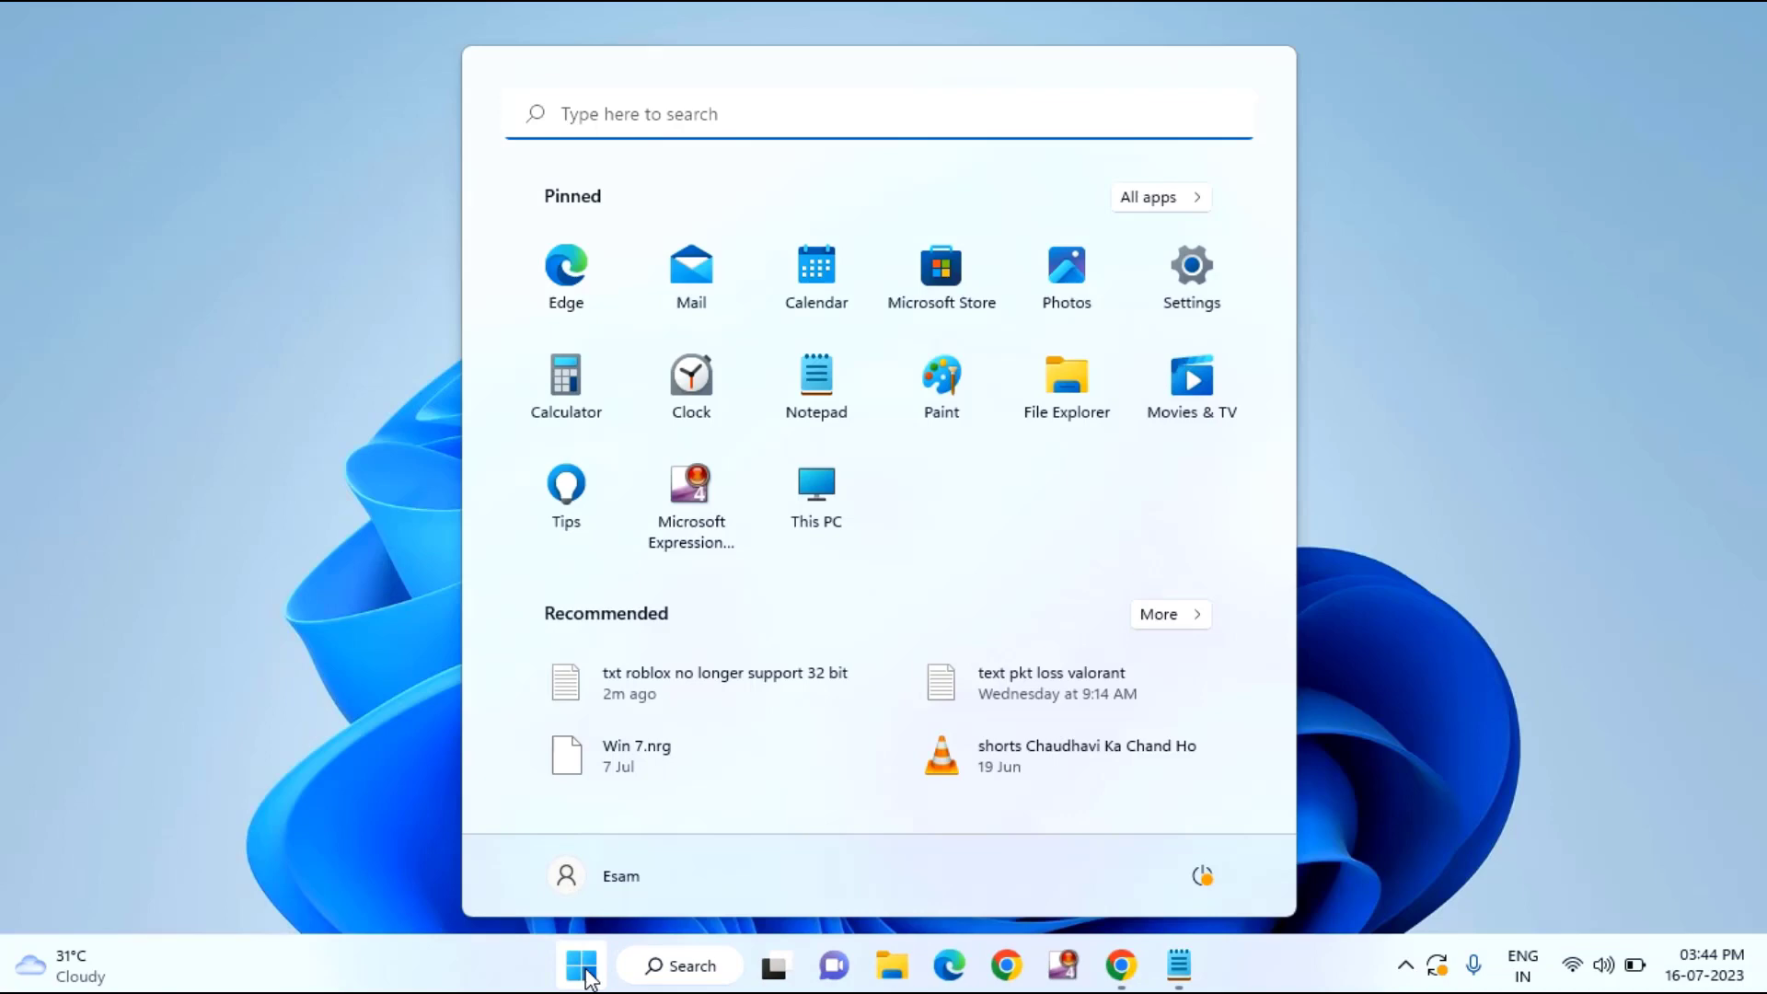
pyautogui.click(723, 131)
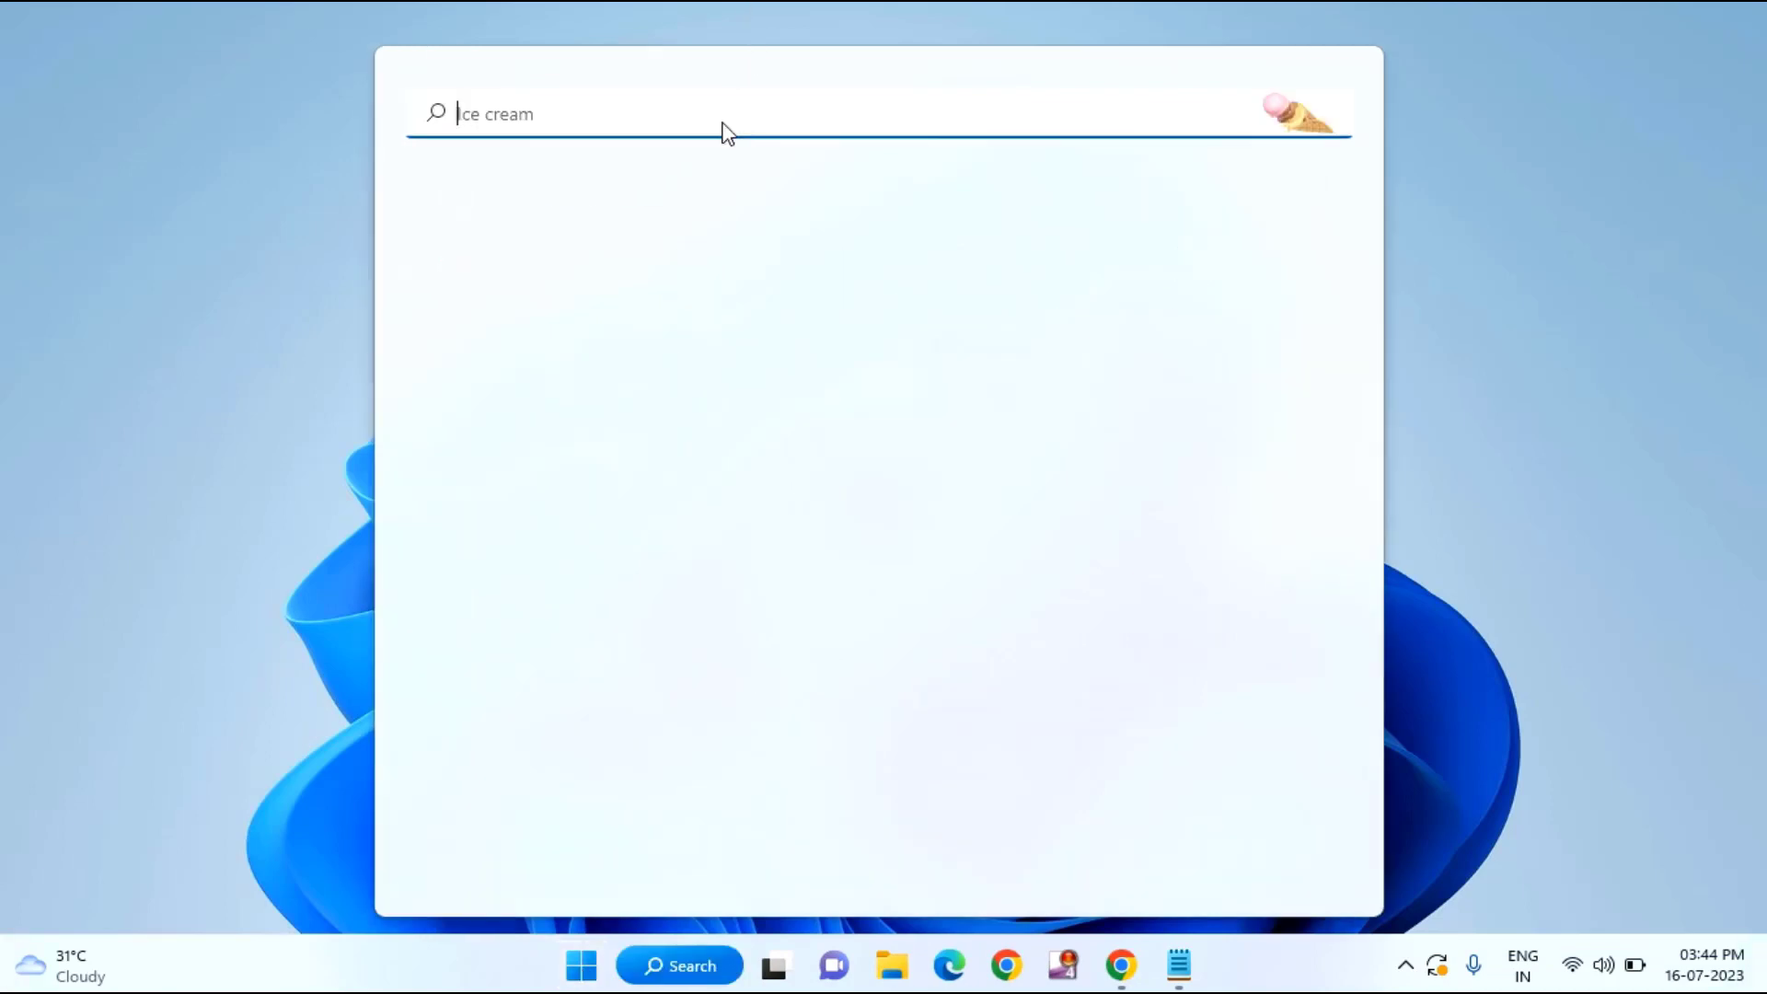
pyautogui.write('cmd')
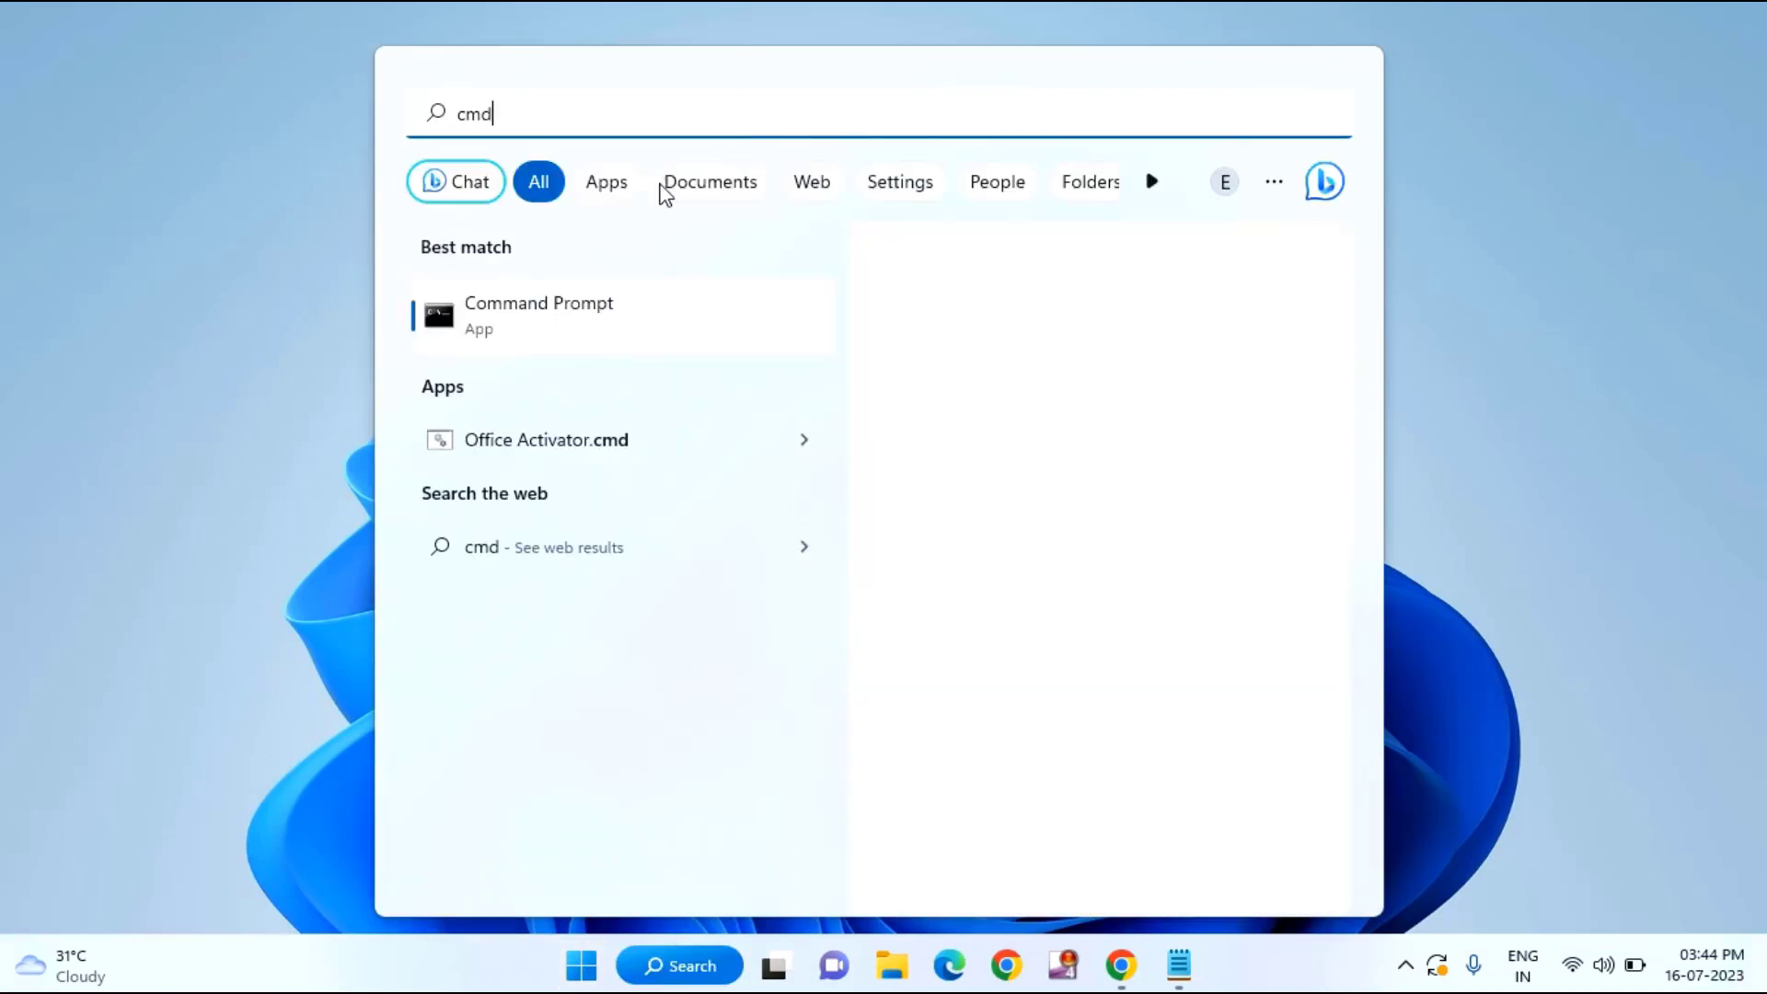
pyautogui.rightClick(608, 349)
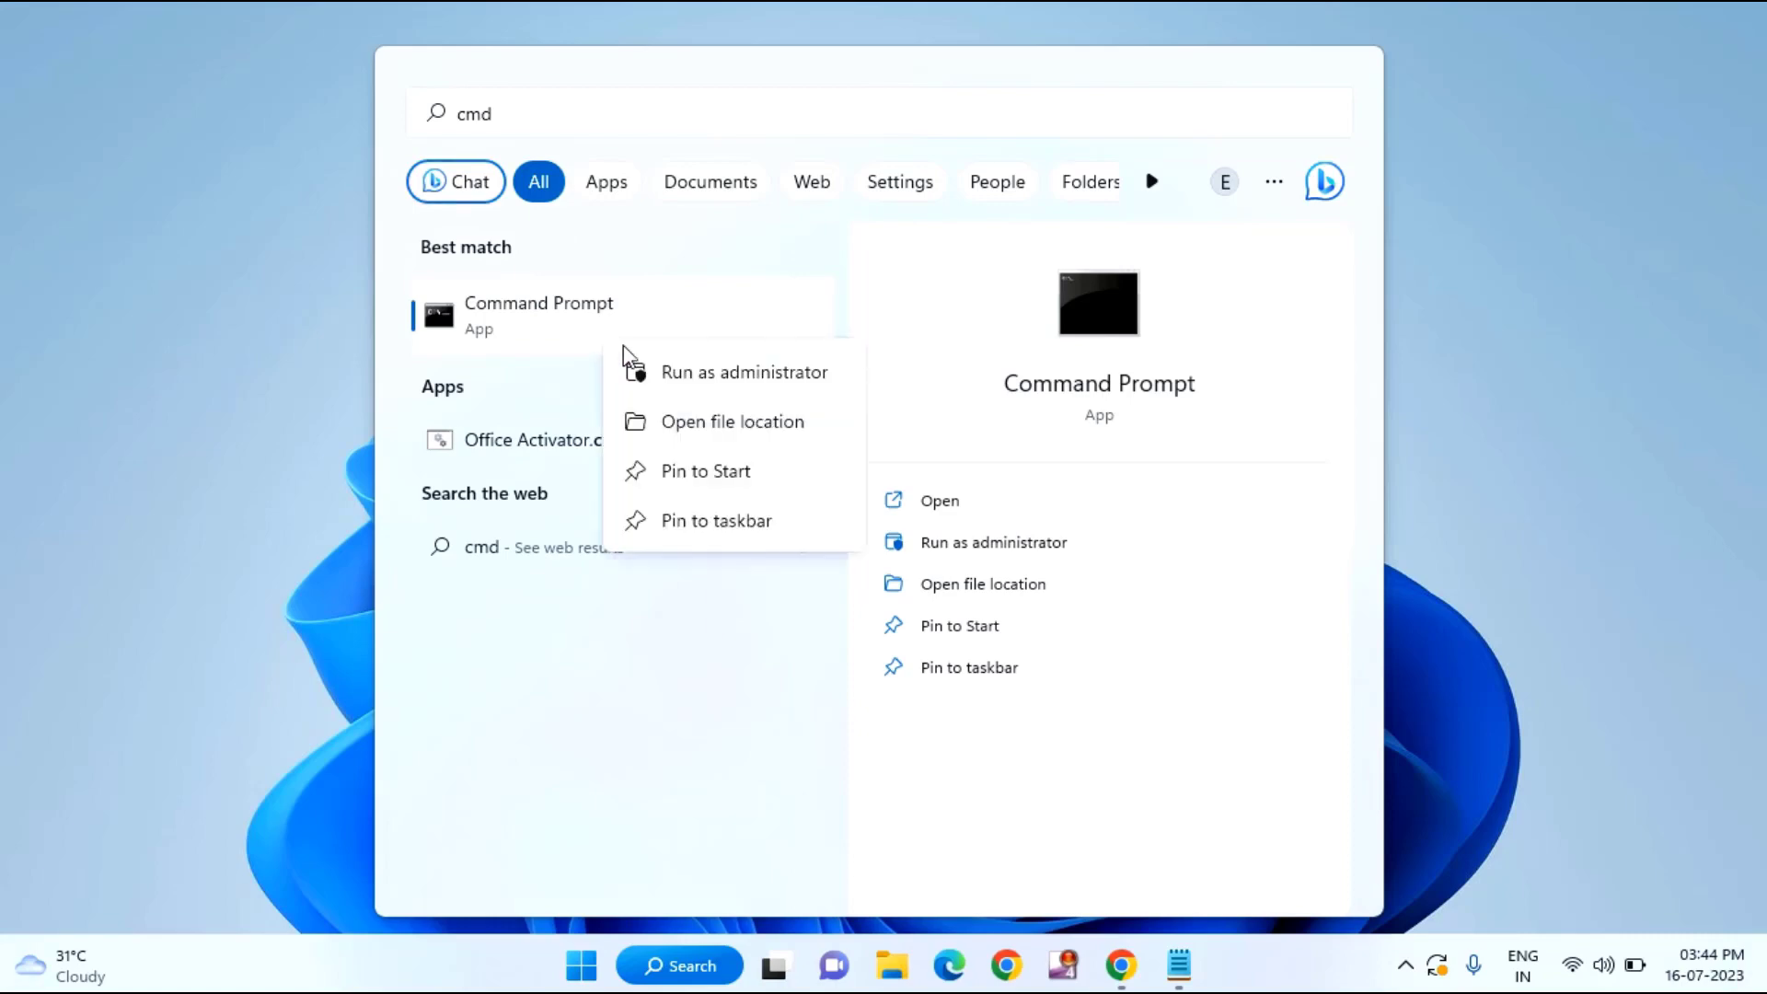
pyautogui.click(706, 379)
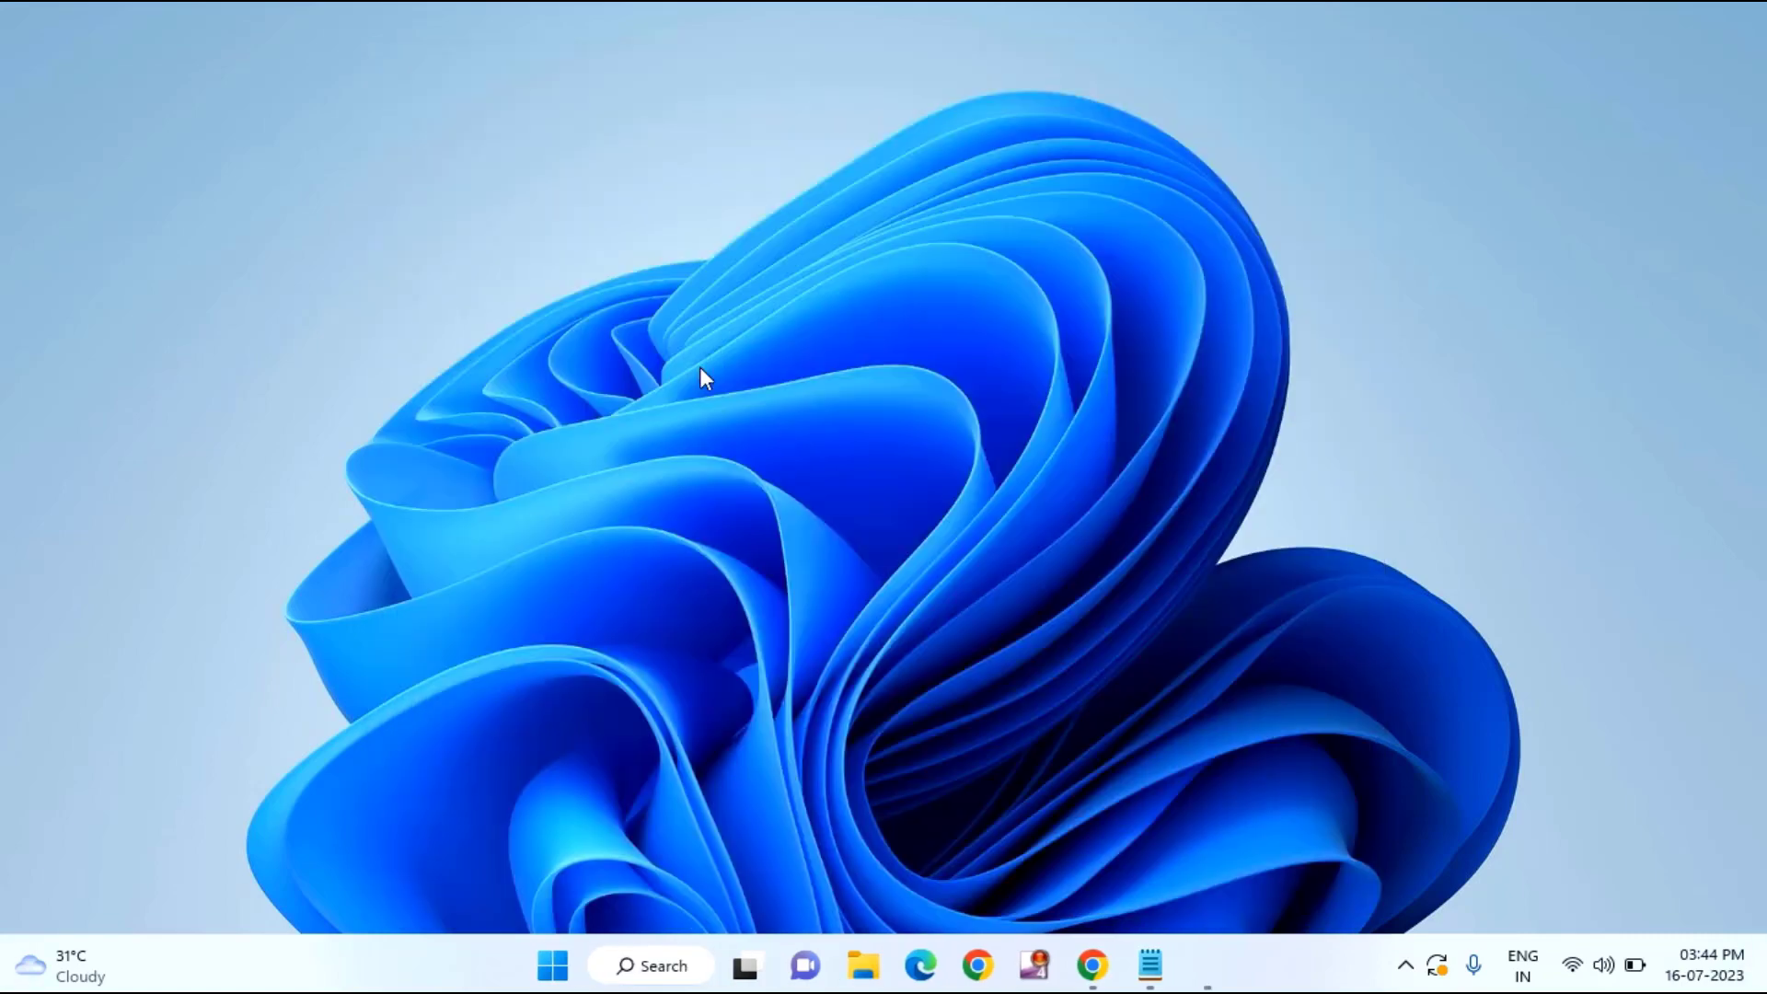
pyautogui.click(797, 681)
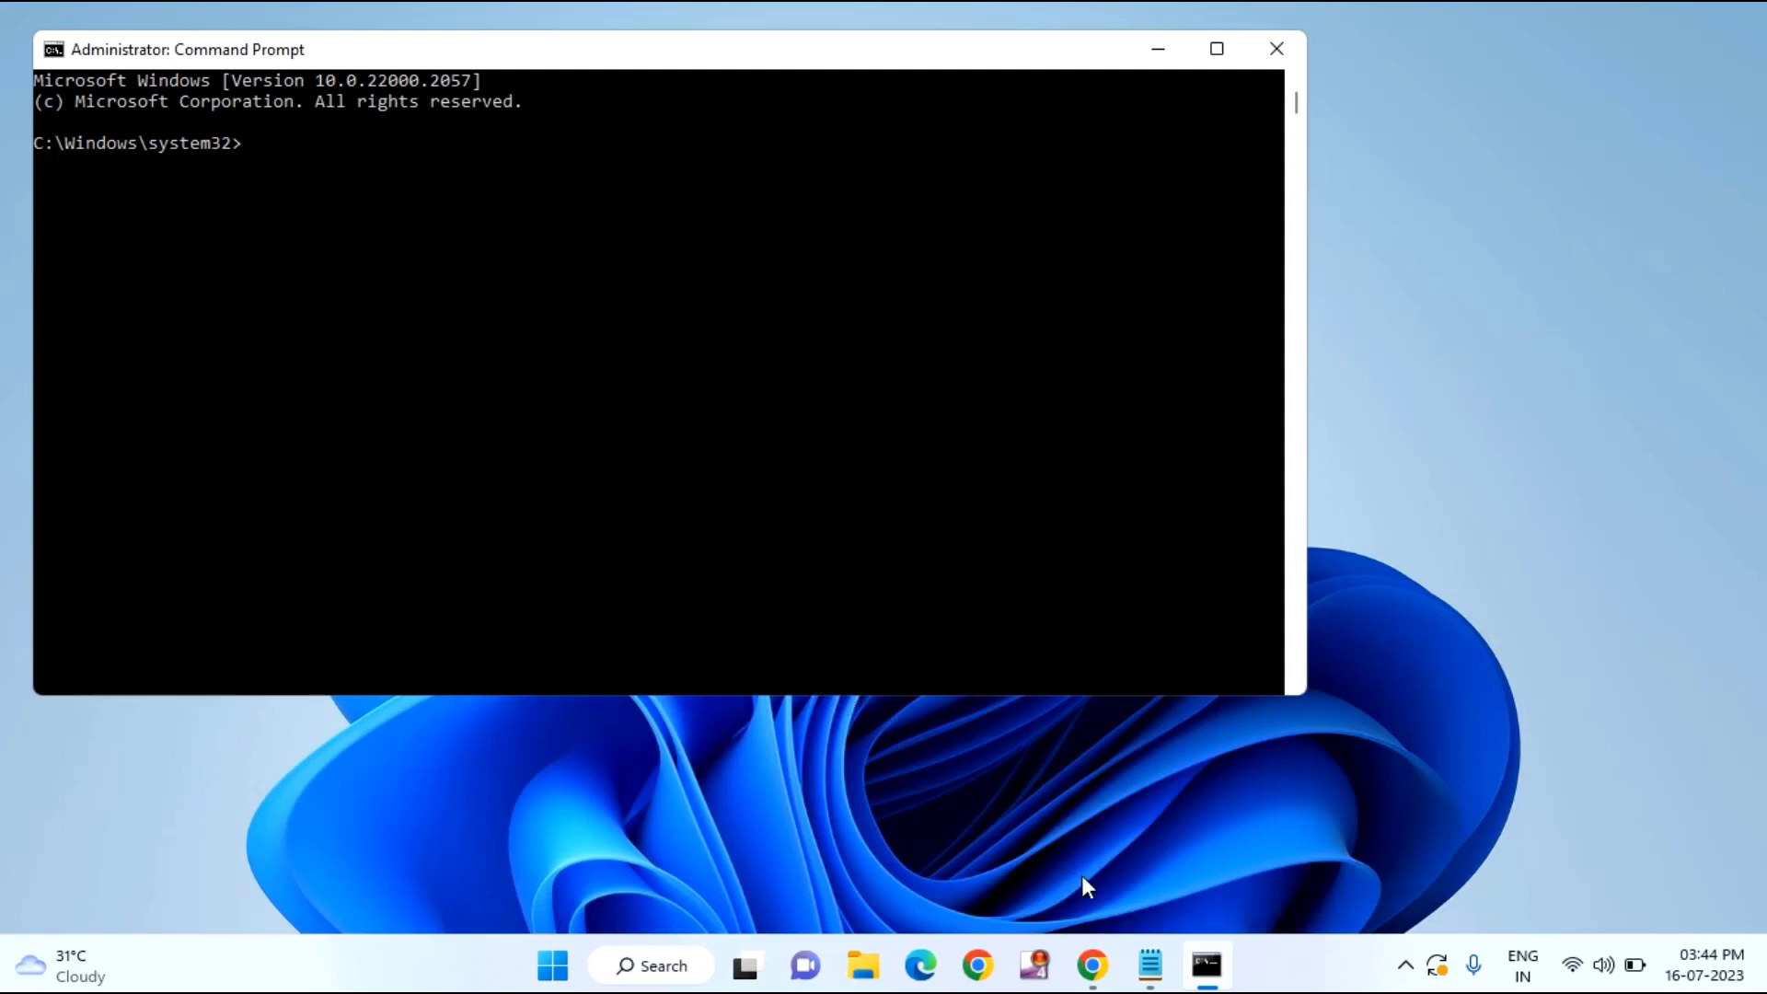
# - Copy ipconfig /flushdns from the Notepad list and run it in the admin Command Prompt
pyautogui.click(1148, 966)
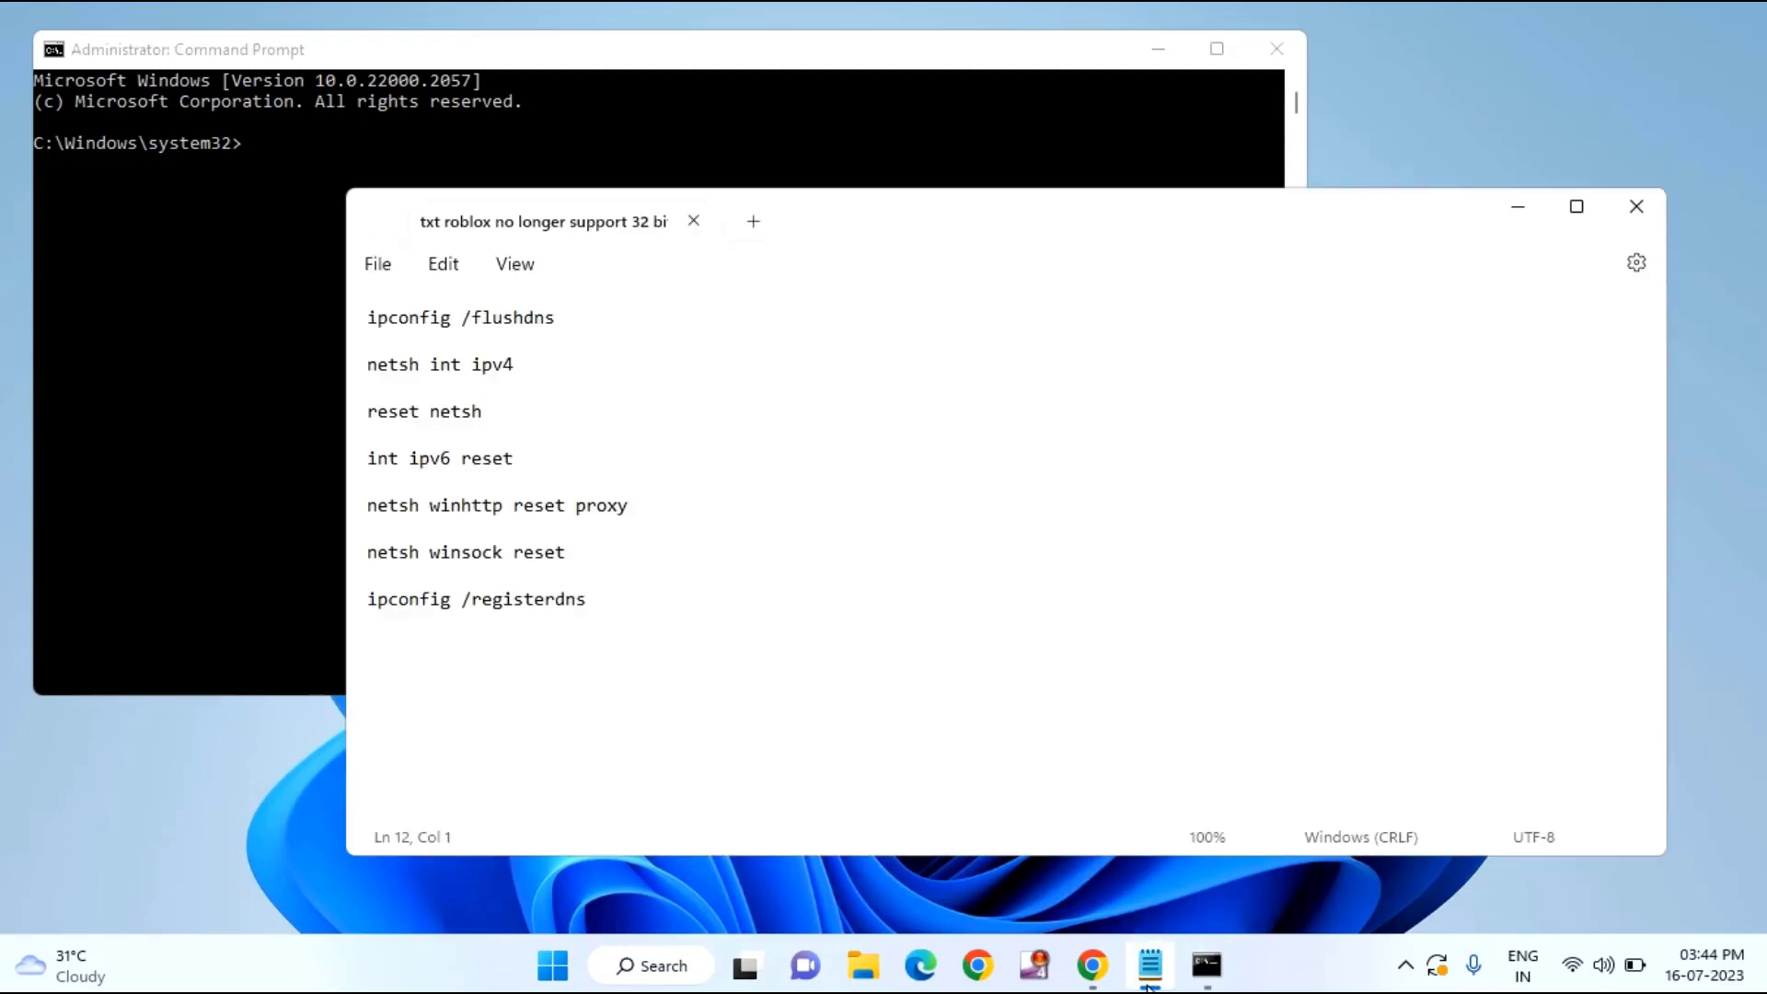
pyautogui.click(364, 324)
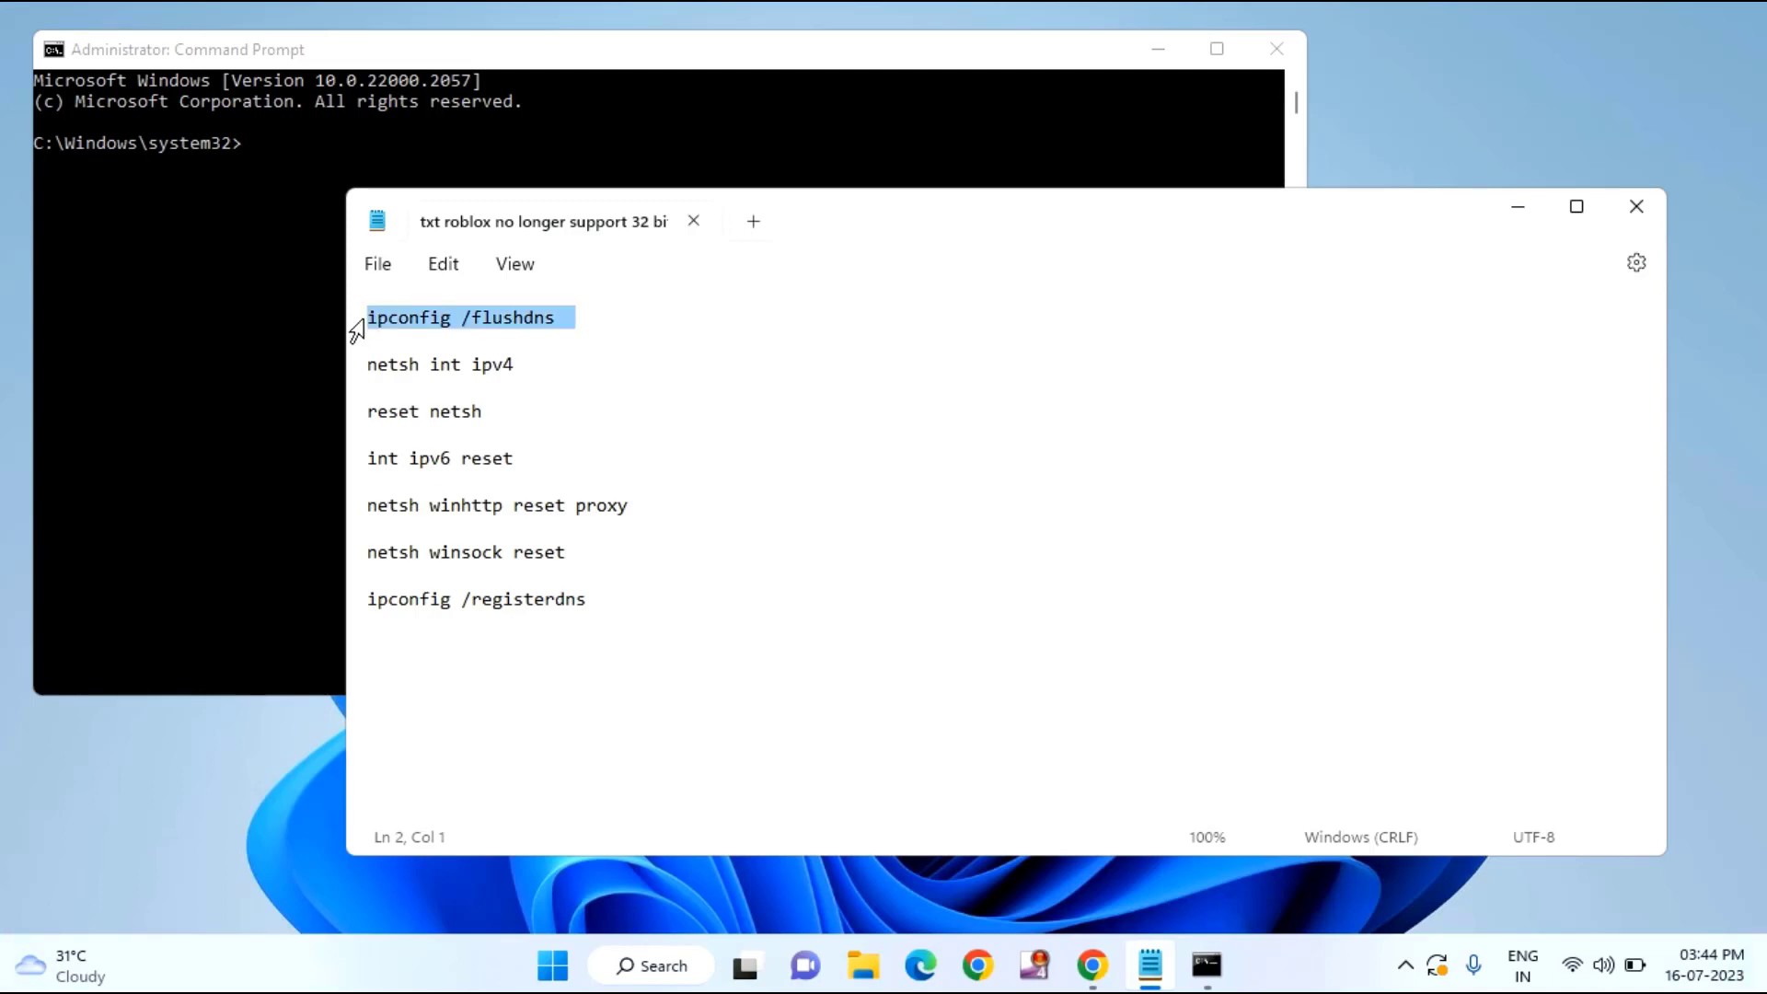
pyautogui.click(753, 386)
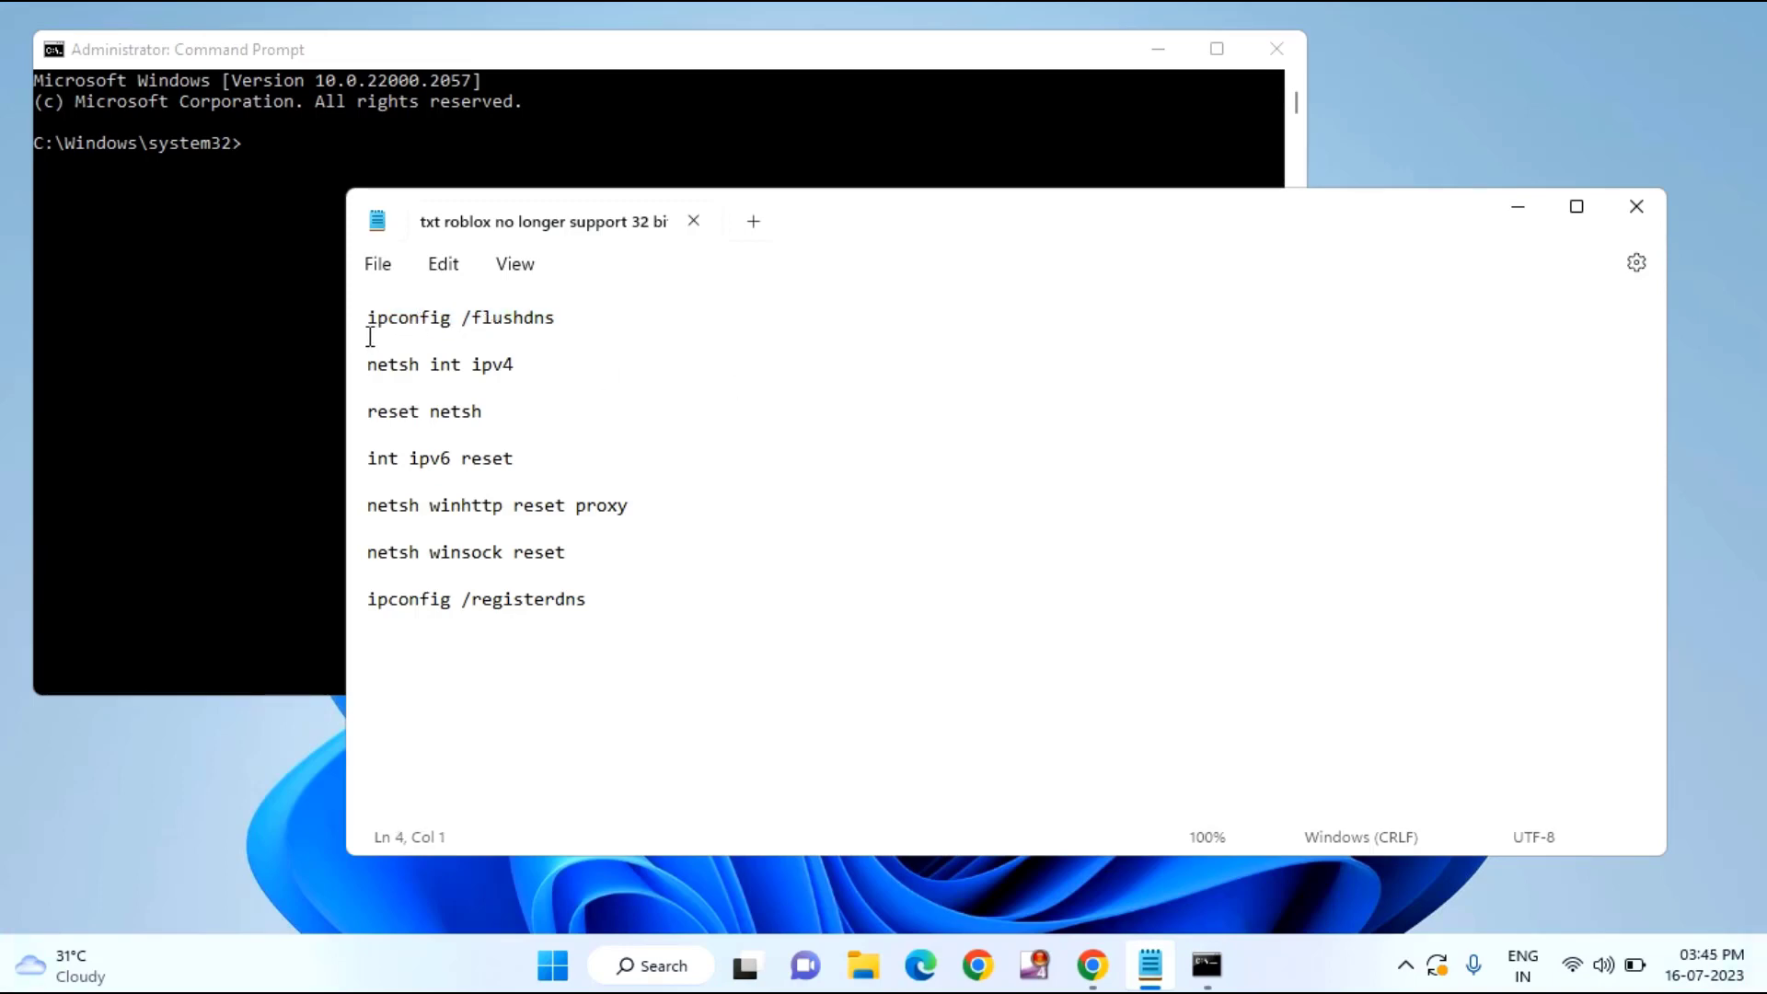
pyautogui.moveTo(369, 321); pyautogui.dragTo(556, 327)
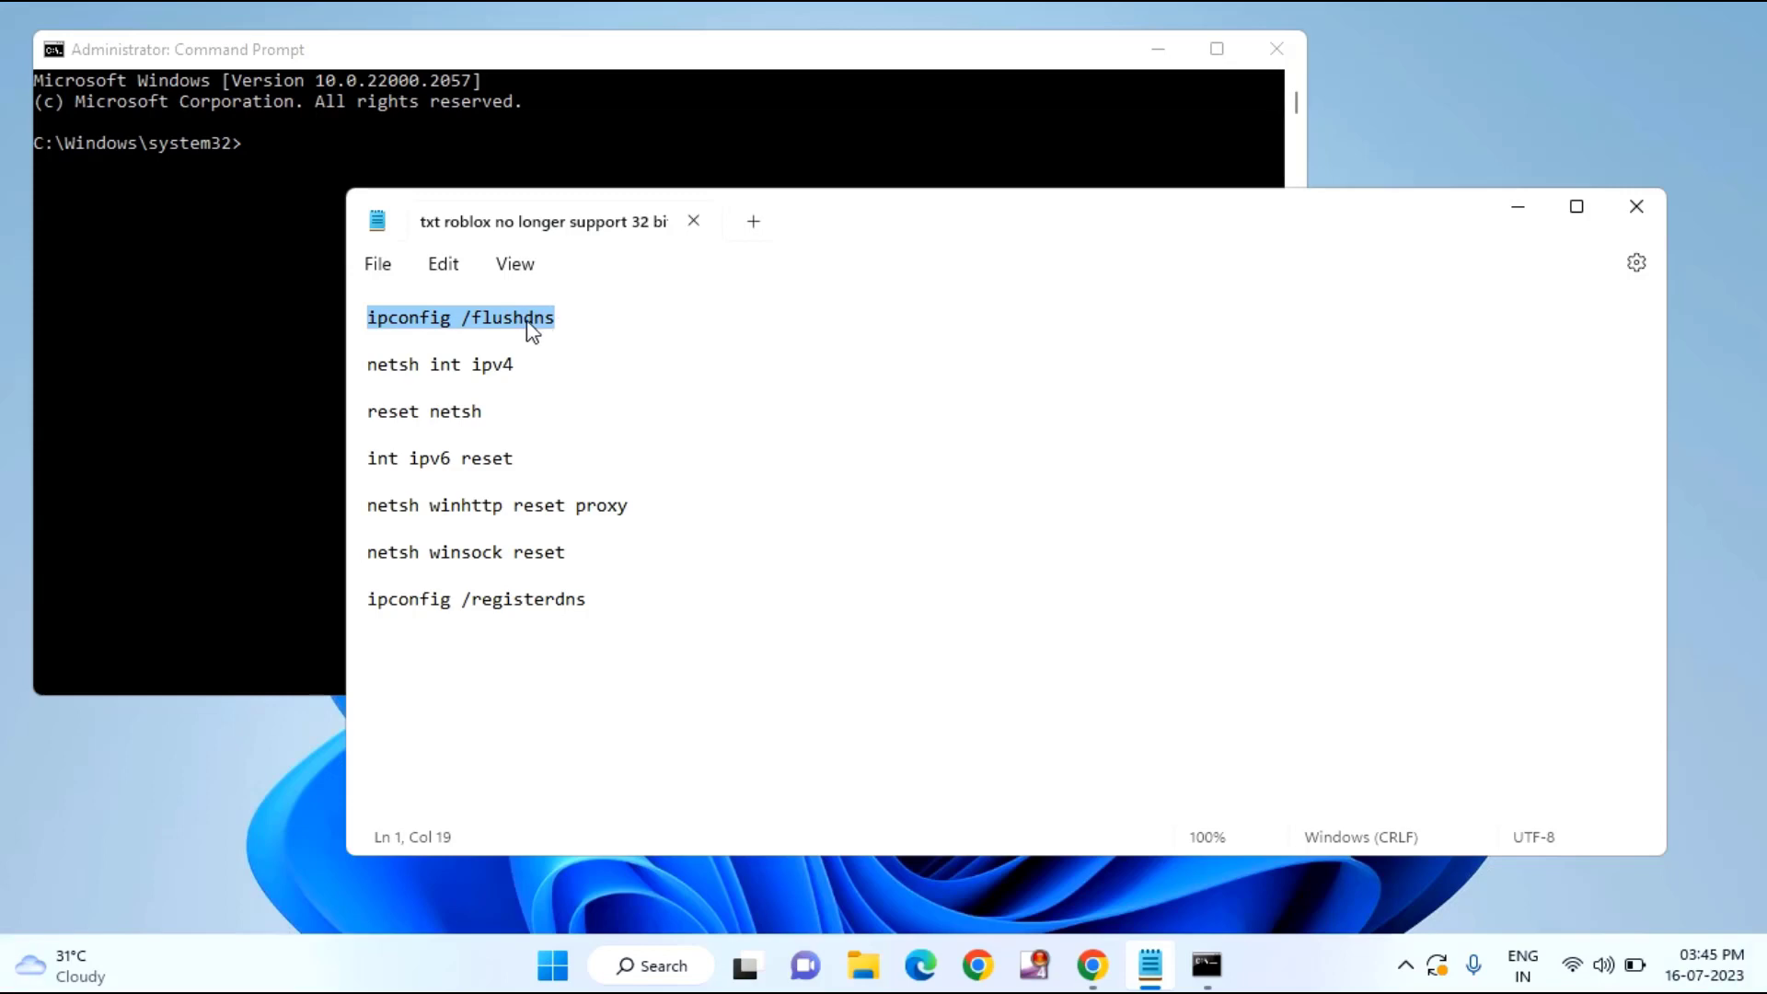
pyautogui.rightClick(532, 331)
pyautogui.click(623, 460)
pyautogui.click(339, 152)
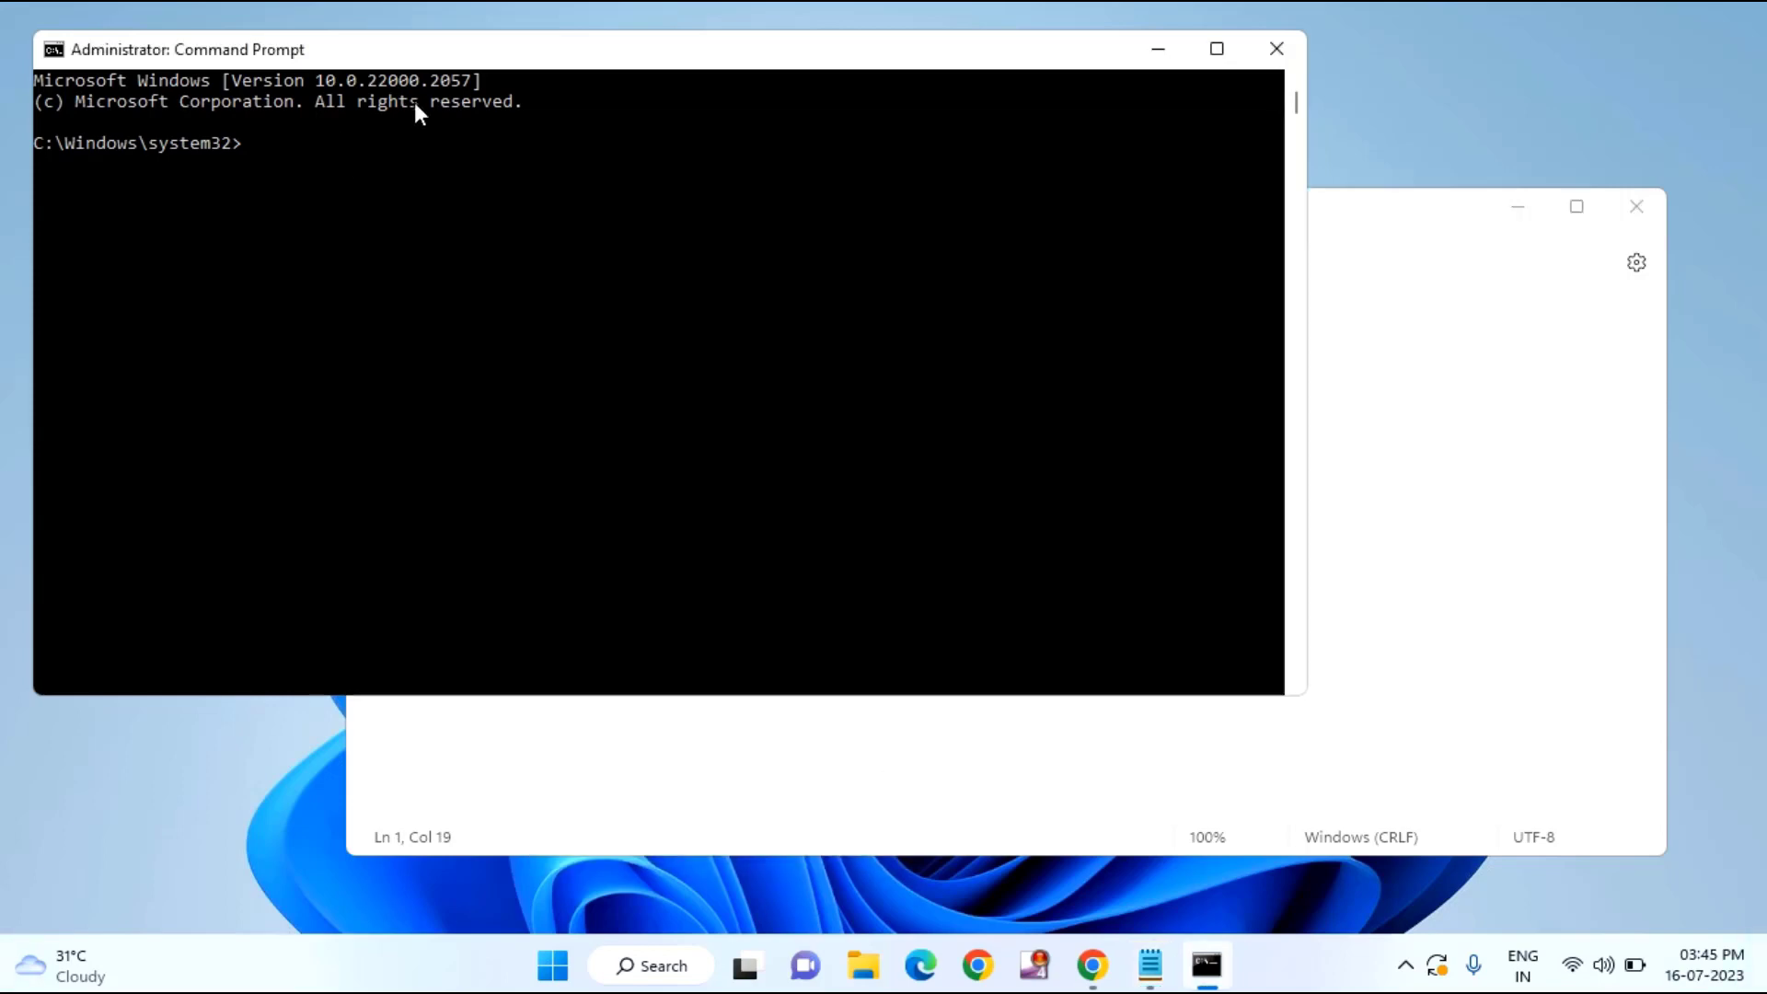
pyautogui.hotkey('ctrl', 'v')
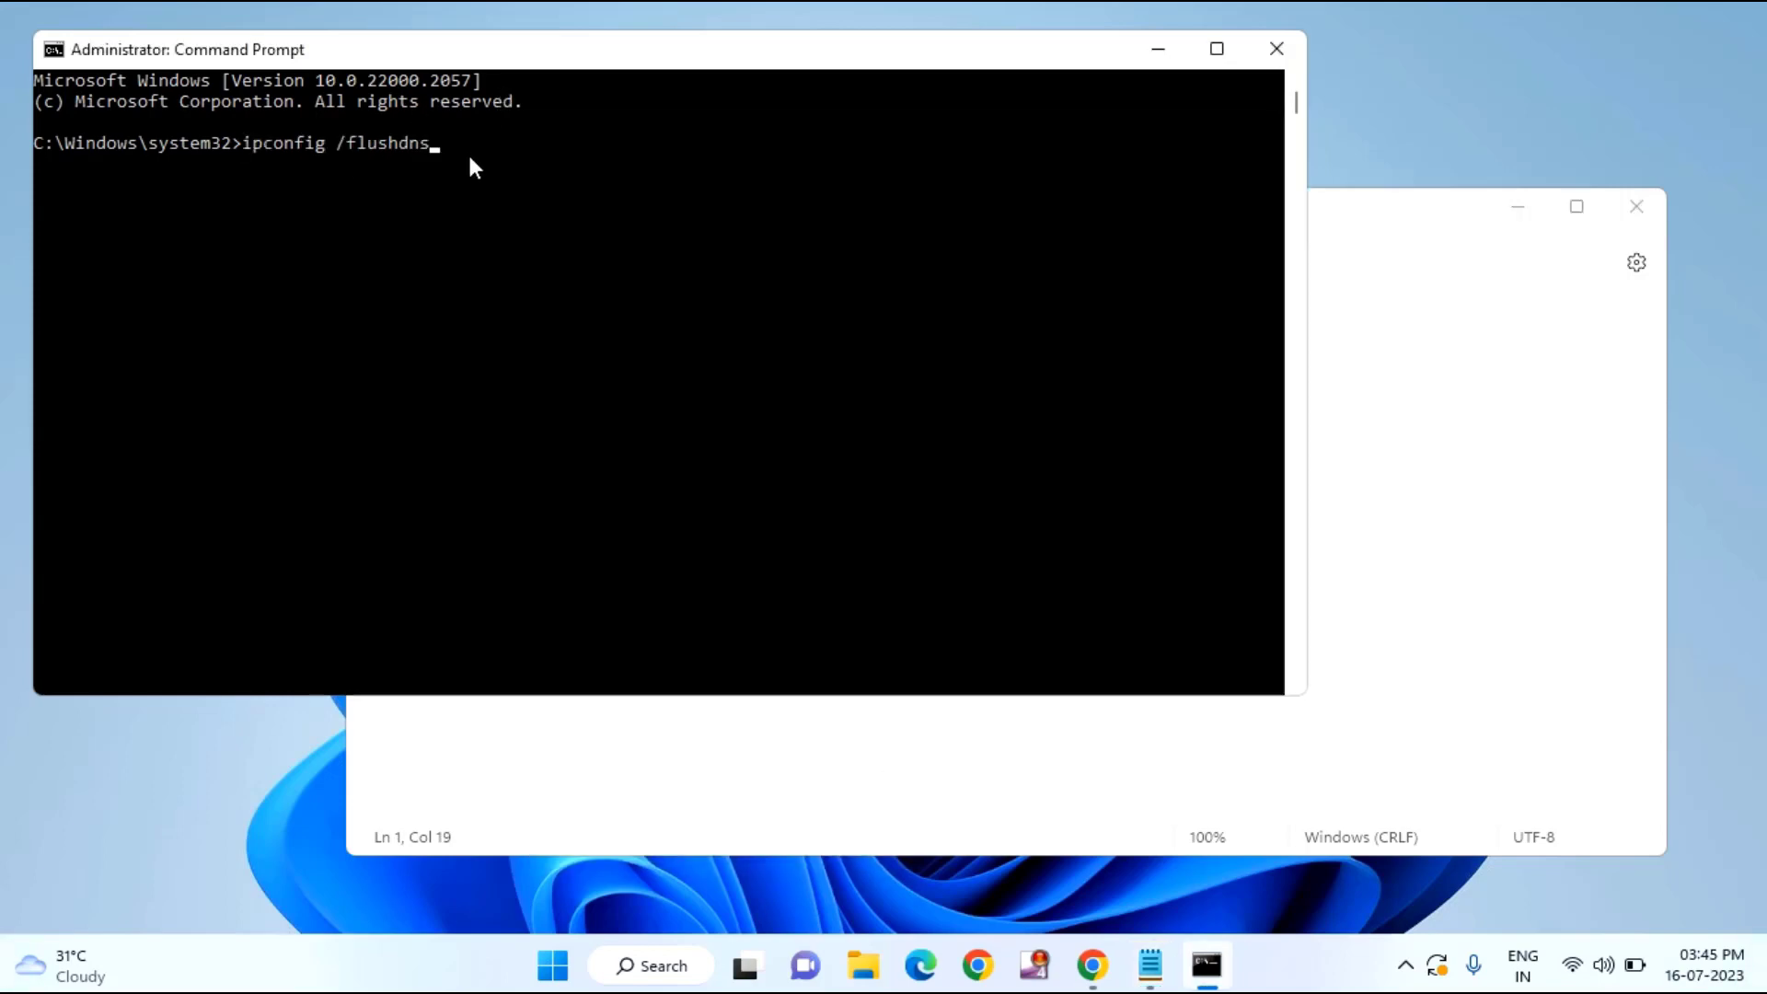
pyautogui.press('Return')
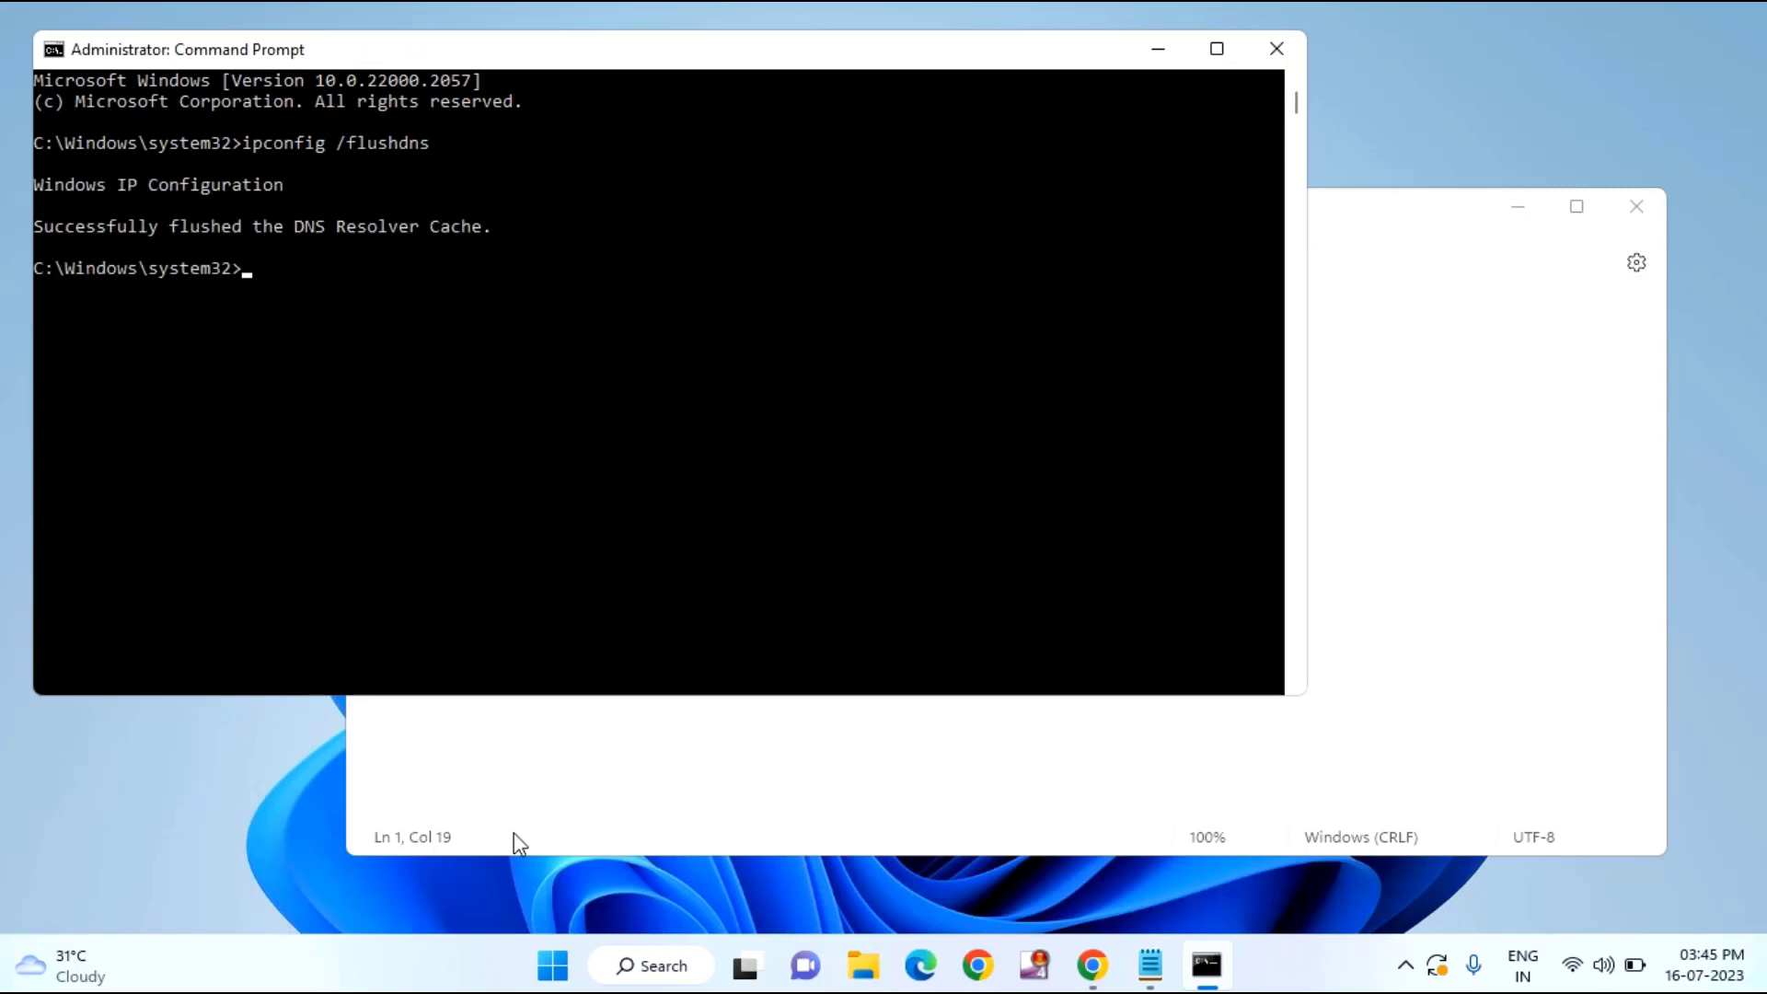
# - Copy and paste the netsh int ipv4 reset and netsh reset commands into Command Prompt
pyautogui.click(1049, 832)
pyautogui.click(359, 369)
pyautogui.hotkey('ctrl', 'c')
pyautogui.click(272, 404)
pyautogui.hotkey('ctrl', 'v')
pyautogui.click(1046, 781)
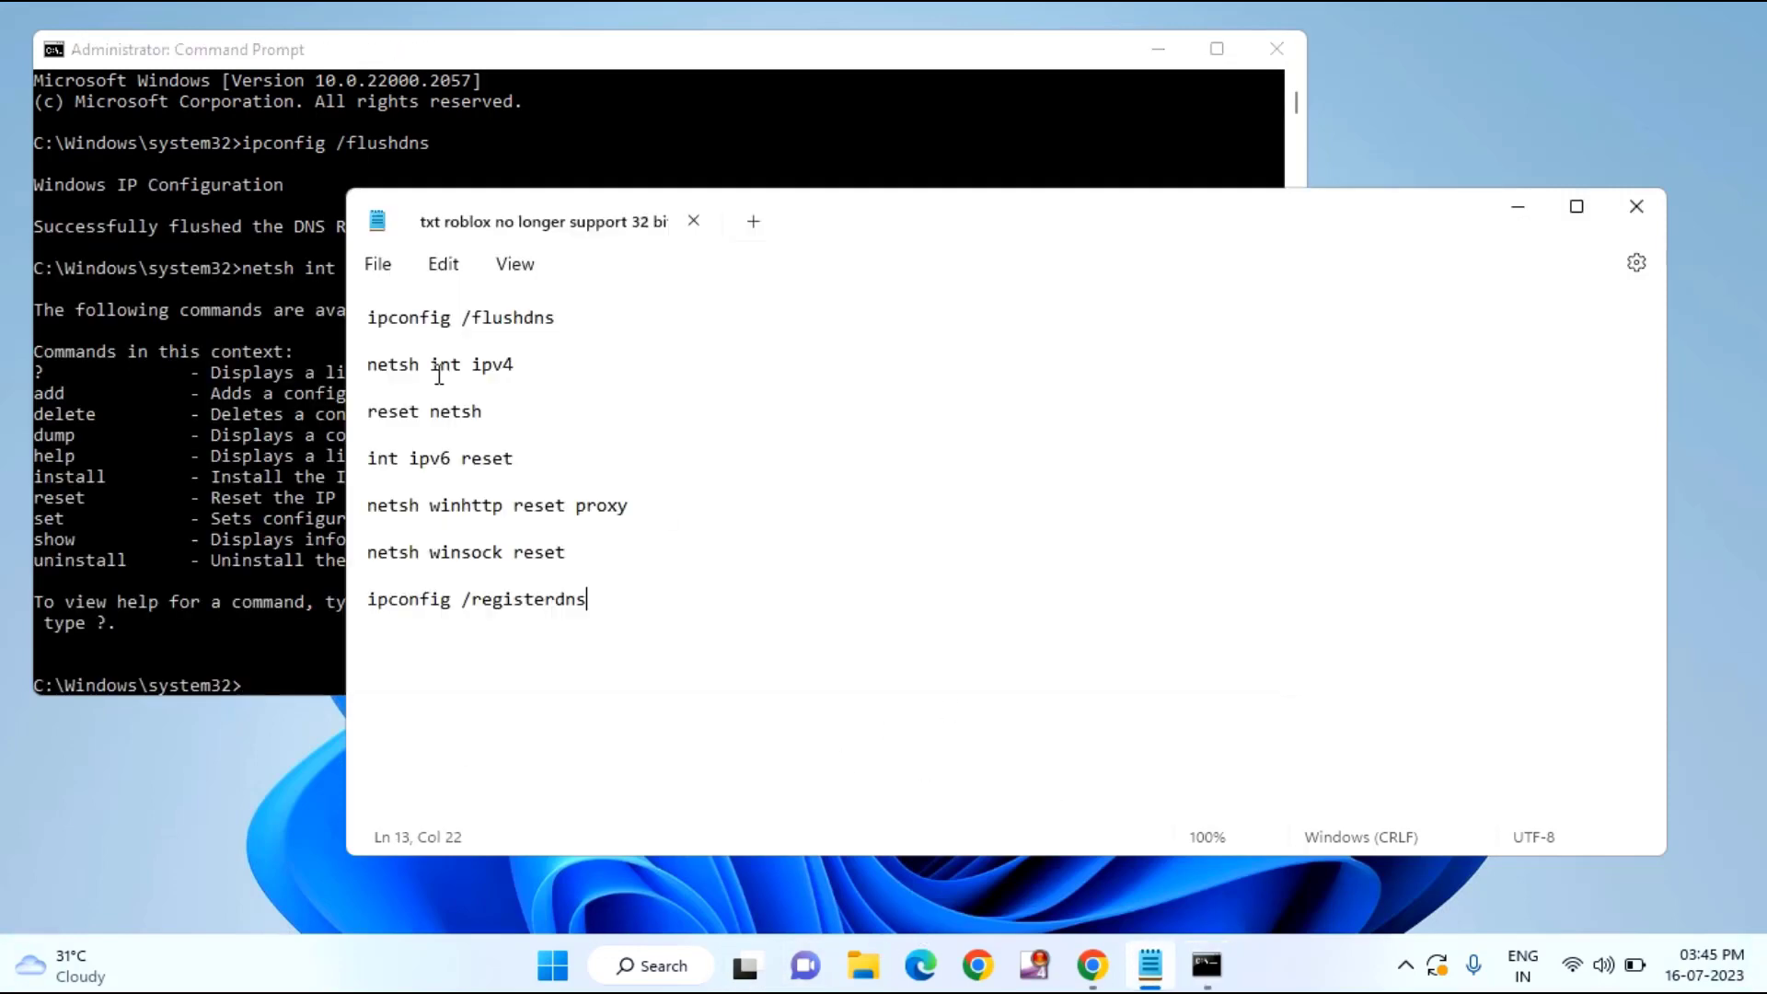
pyautogui.click(360, 416)
pyautogui.hotkey('ctrl', 'c')
pyautogui.click(267, 644)
pyautogui.hotkey('ctrl', 'v')
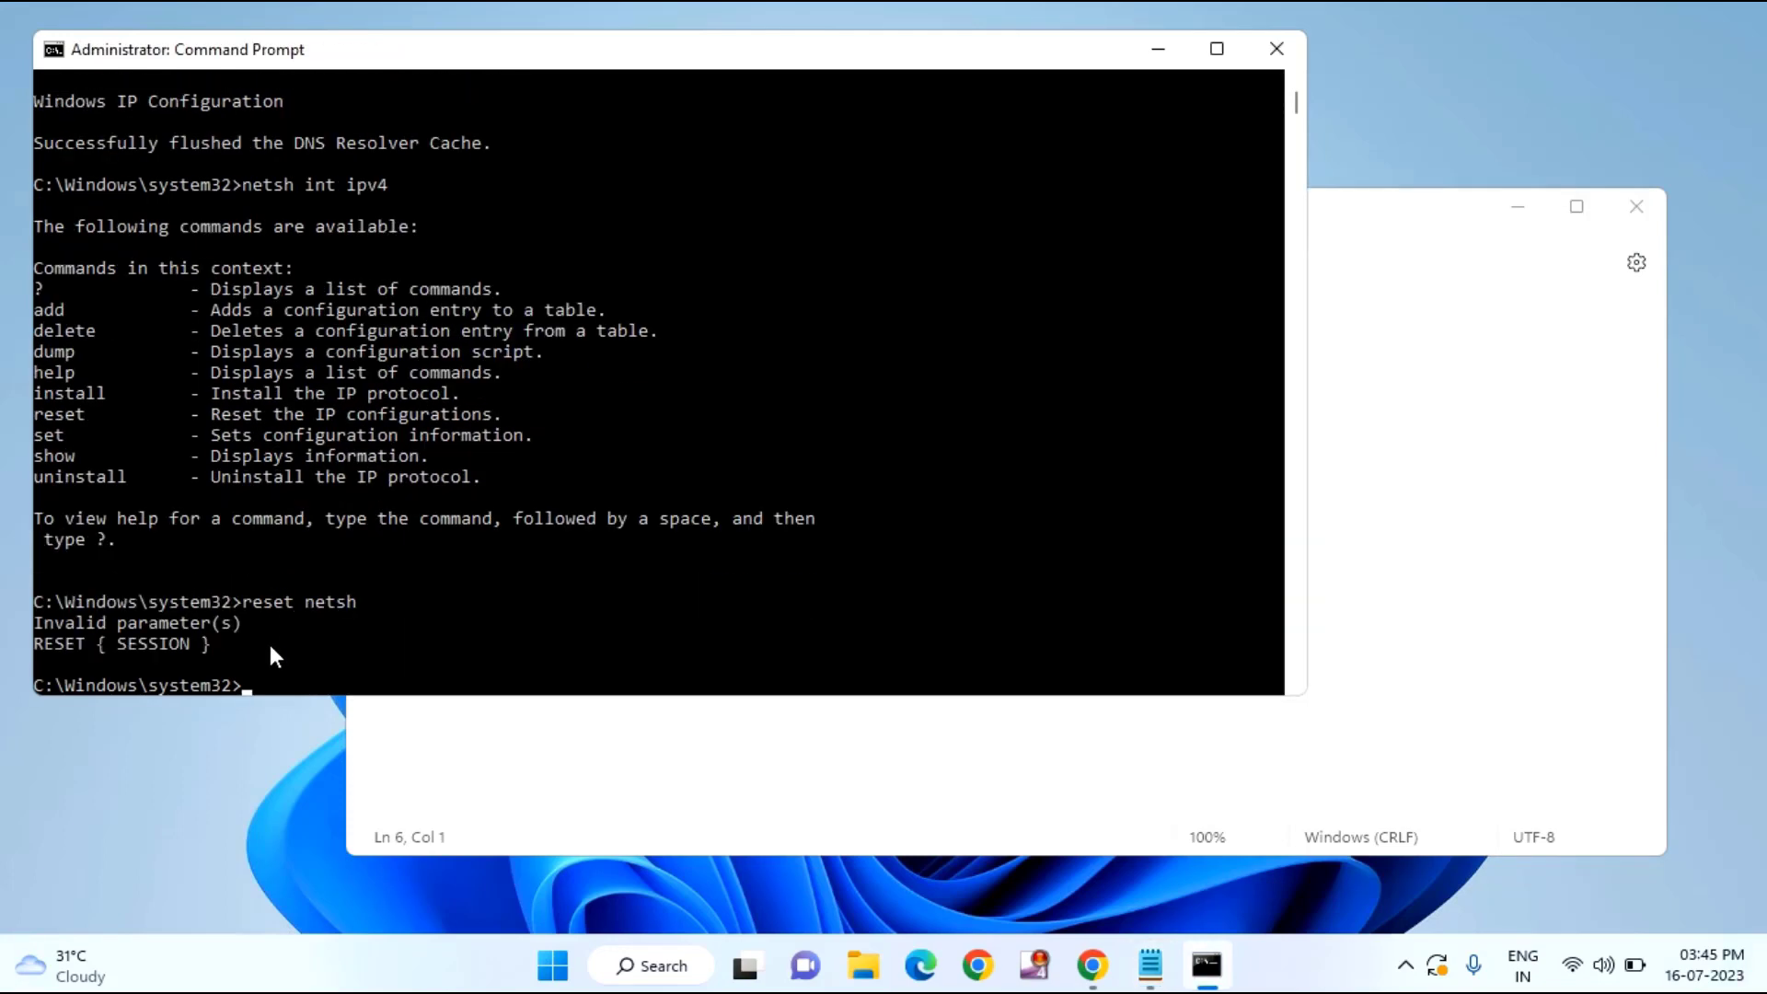
# - Copy and paste the int ipv6 reset and netsh winhttp reset proxy commands into Command Prompt
pyautogui.click(626, 792)
pyautogui.click(355, 460)
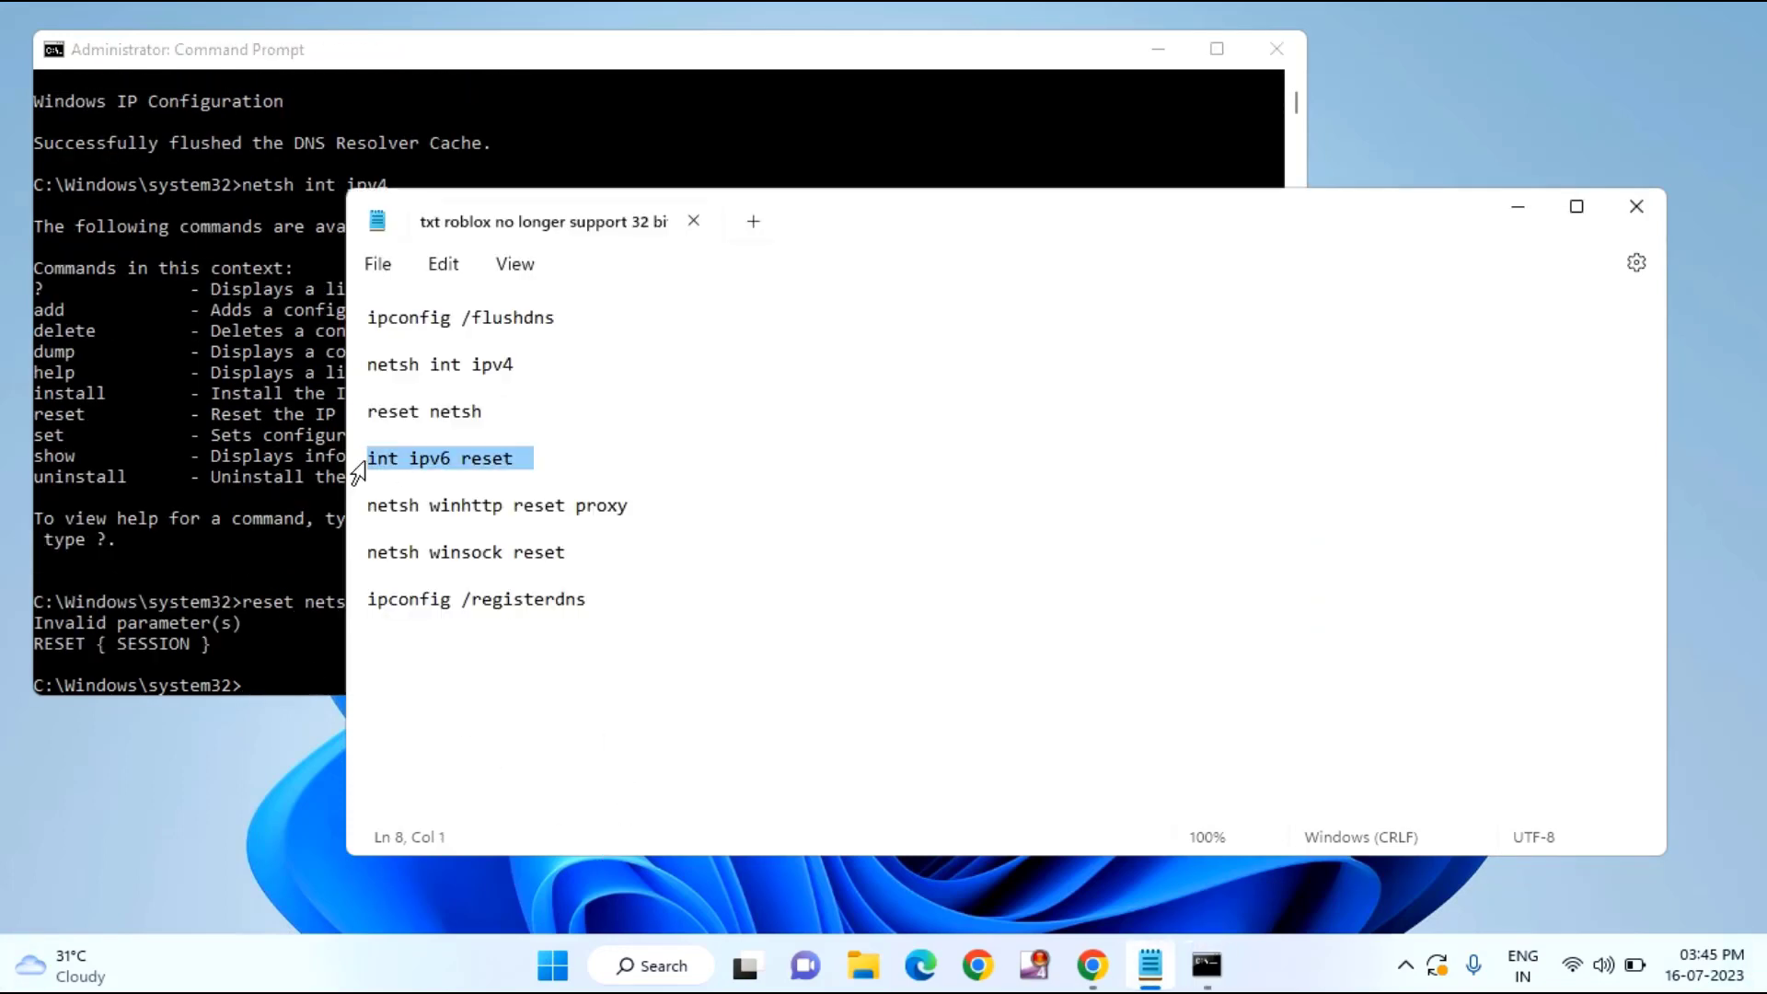
pyautogui.hotkey('ctrl', 'c')
pyautogui.click(263, 635)
pyautogui.hotkey('ctrl', 'v')
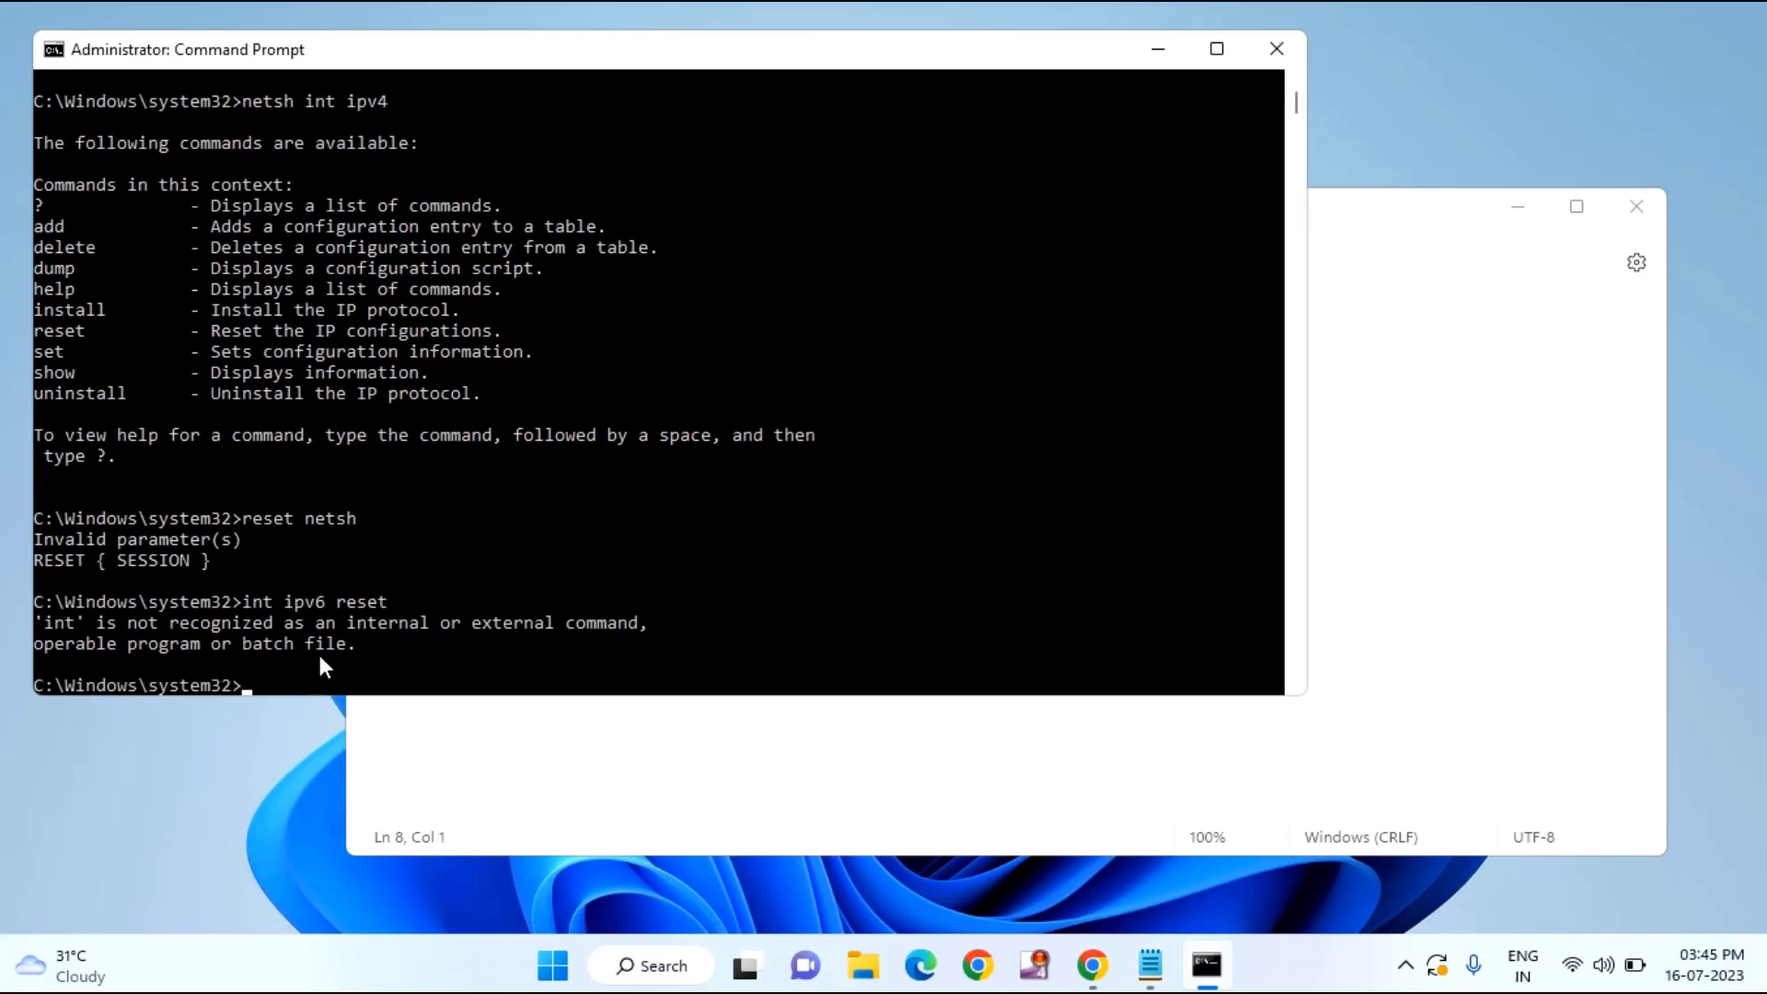
pyautogui.click(485, 779)
pyautogui.click(363, 507)
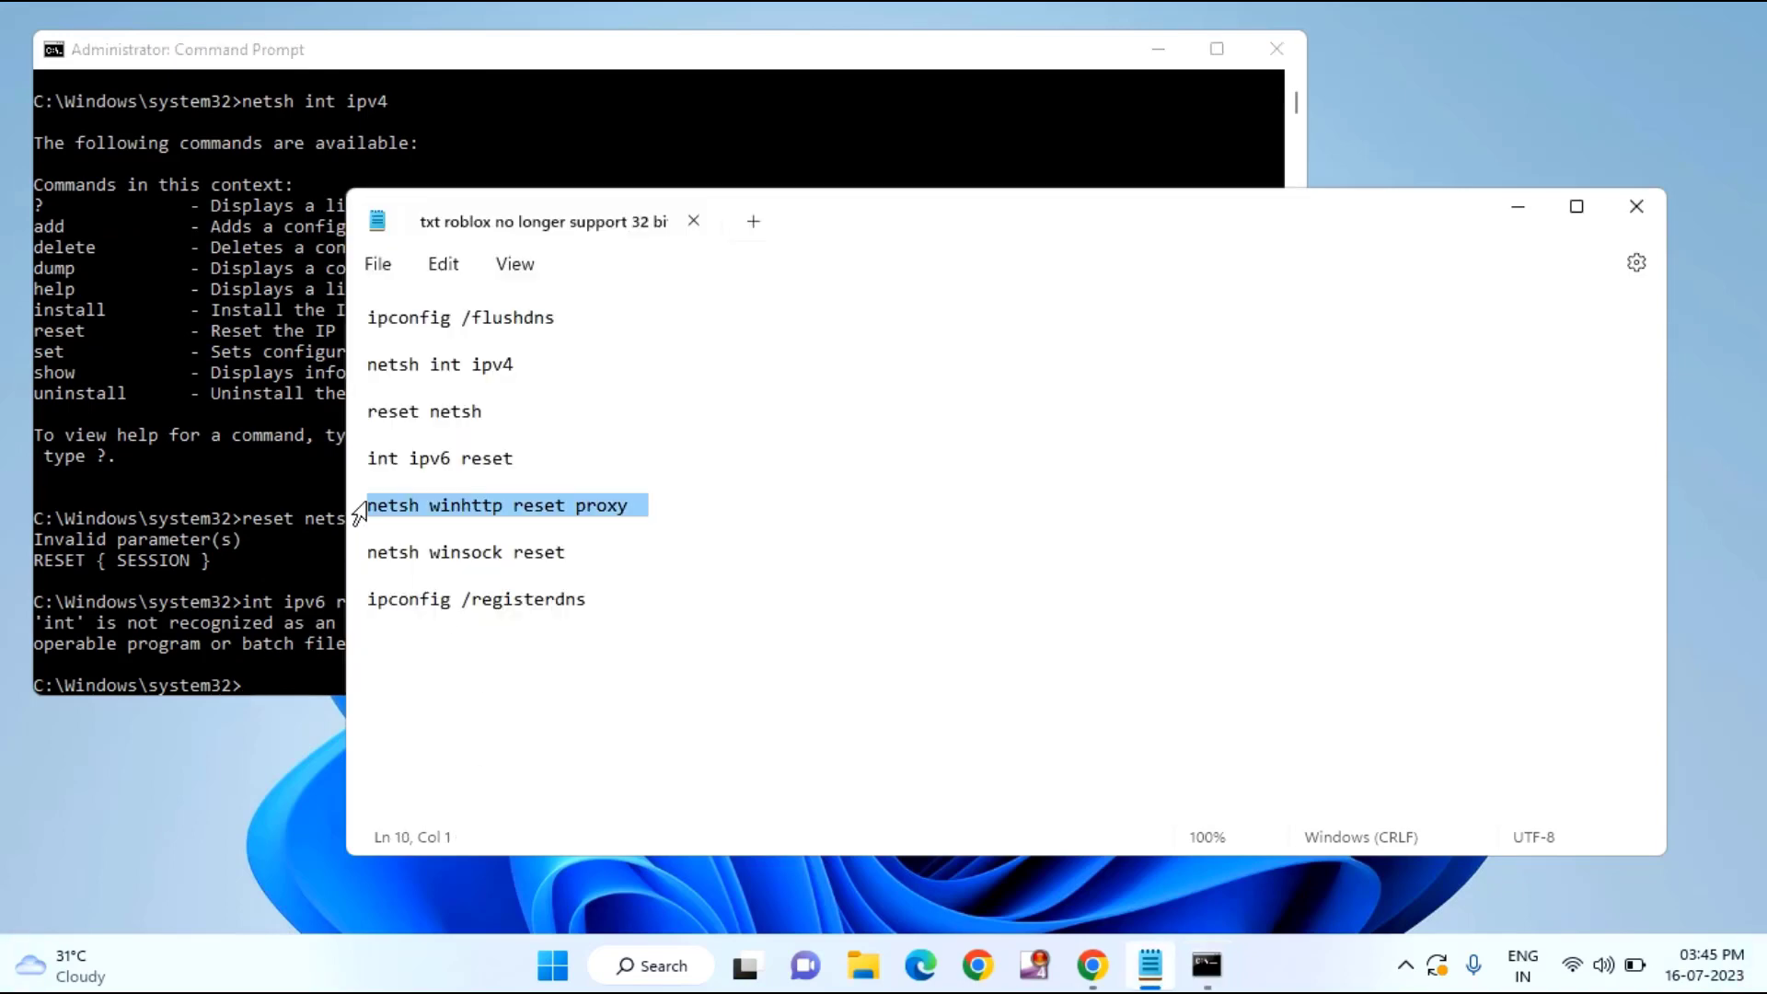
pyautogui.hotkey('ctrl', 'c')
pyautogui.click(284, 655)
pyautogui.hotkey('ctrl', 'v')
# - Copy and run the netsh winsock reset and ipconfig /registerdns commands in Command Prompt
pyautogui.click(445, 601)
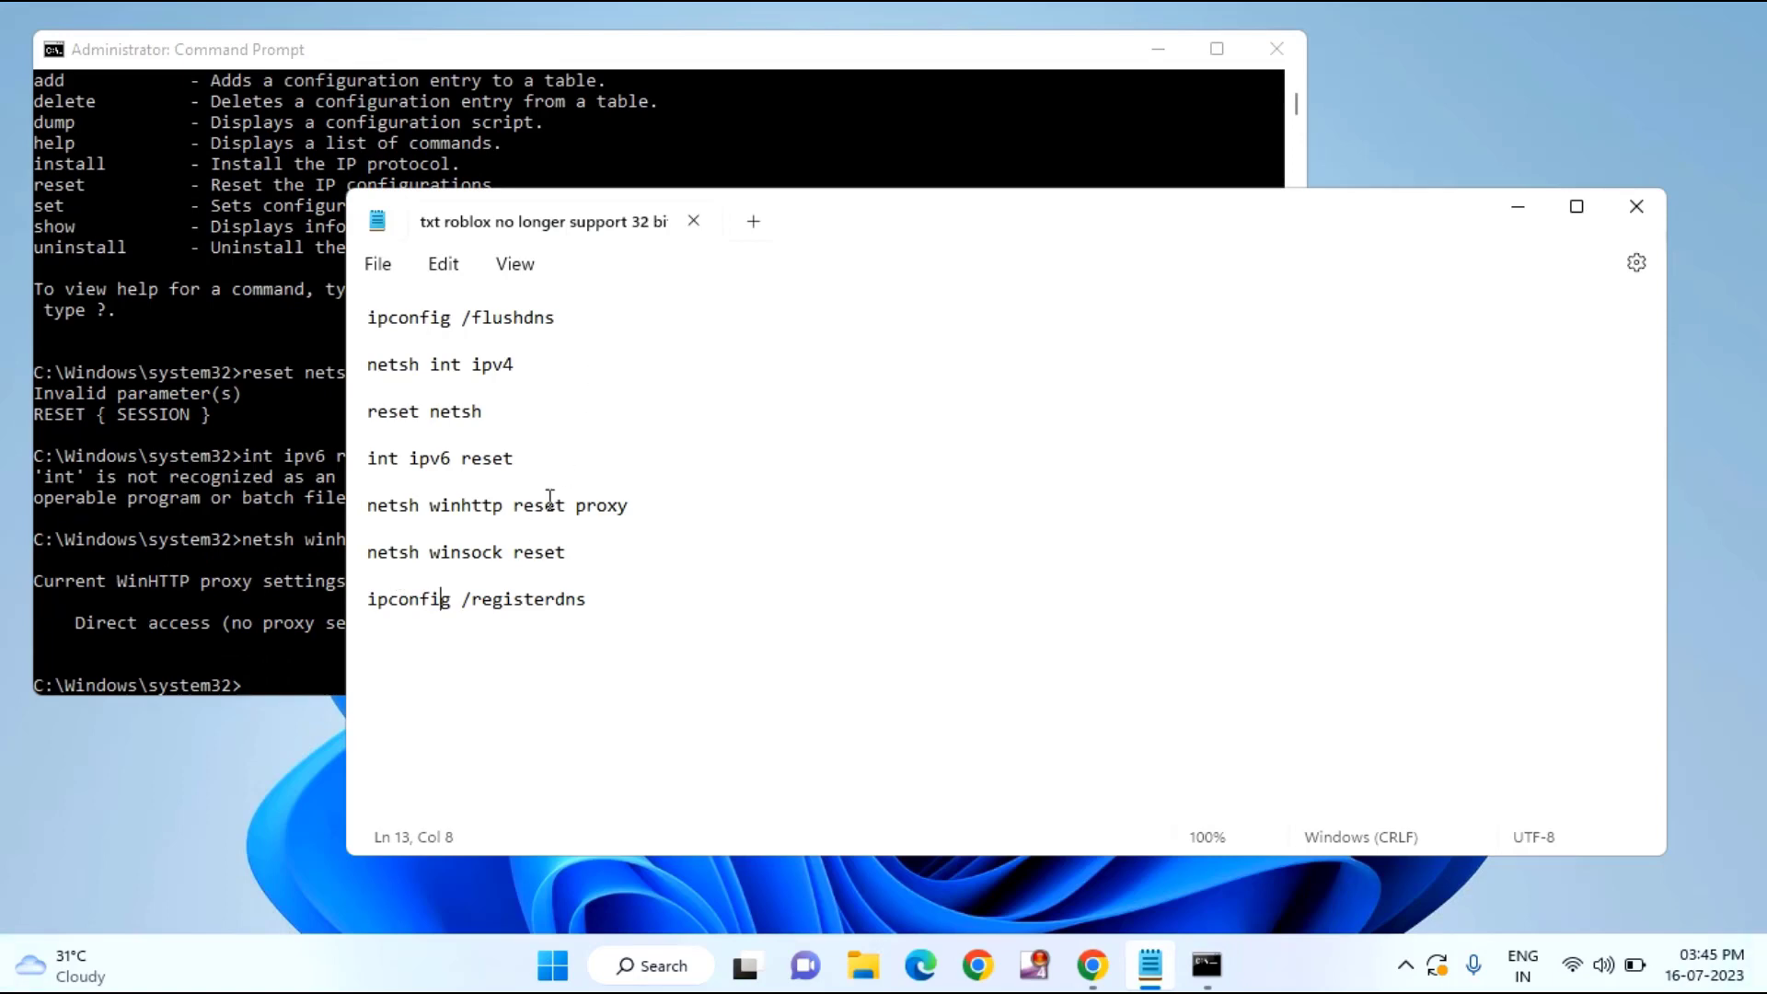
pyautogui.click(357, 555)
pyautogui.hotkey('ctrl', 'c')
pyautogui.click(293, 655)
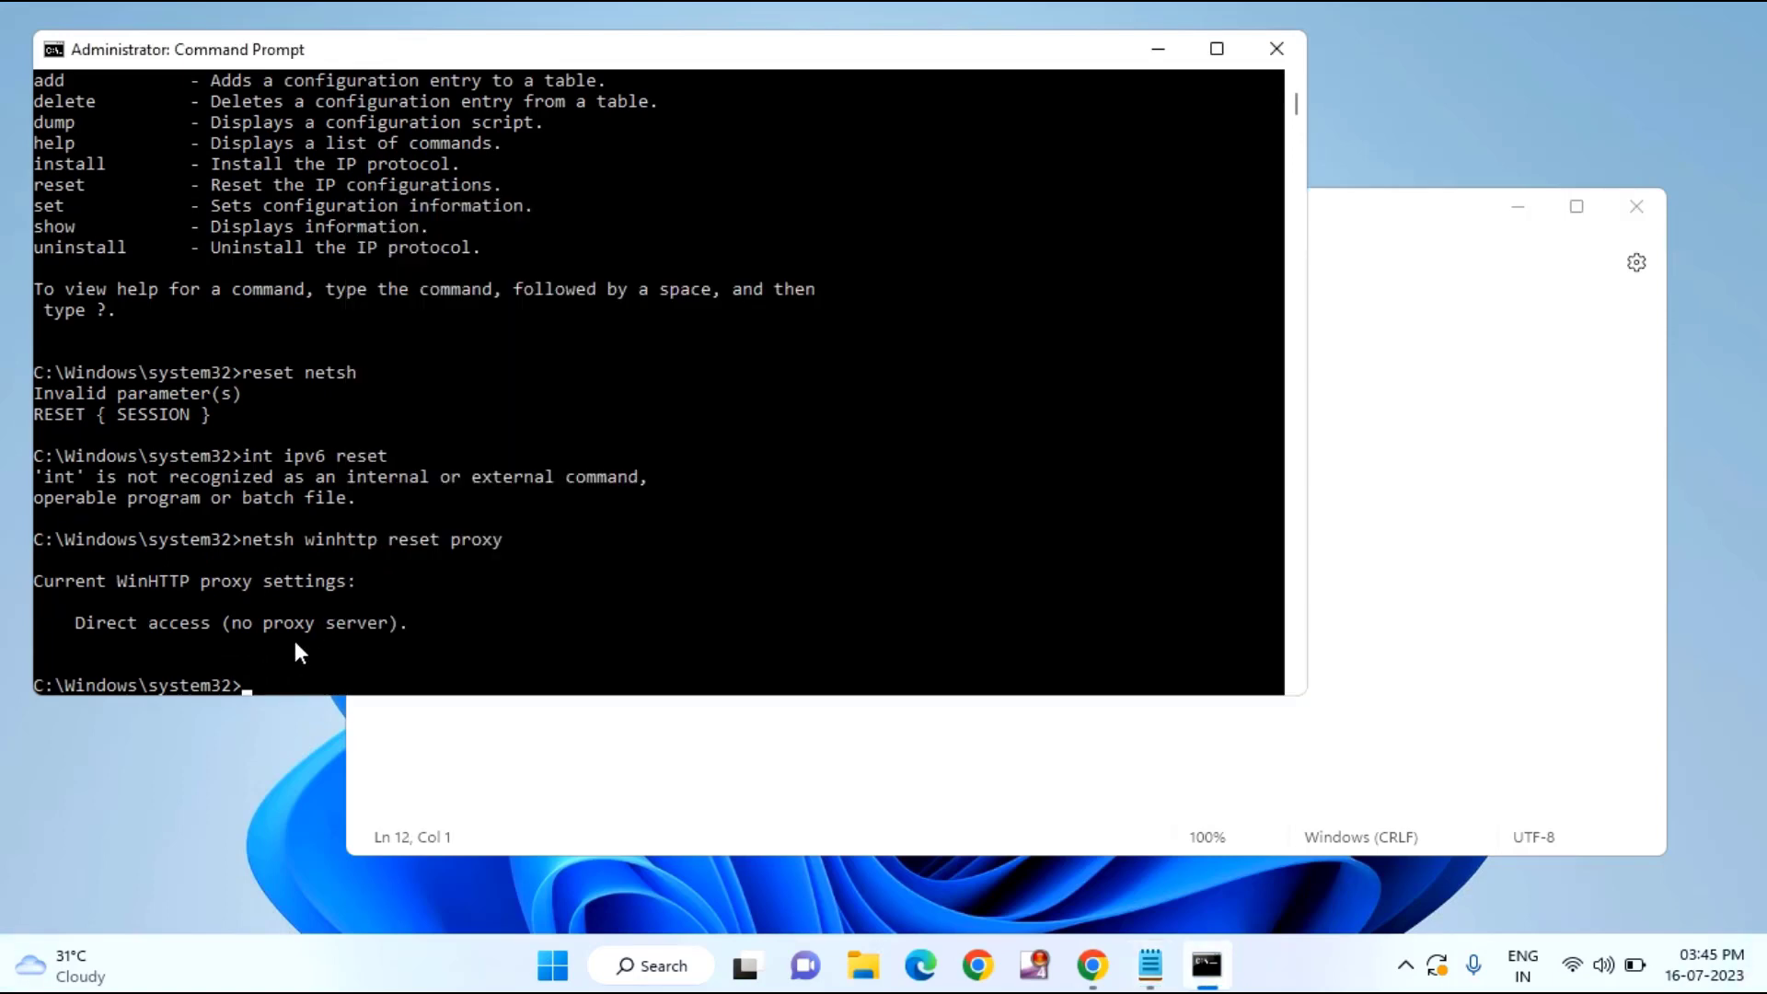
pyautogui.hotkey('ctrl', 'v')
pyautogui.click(537, 746)
pyautogui.tripleClick(355, 608)
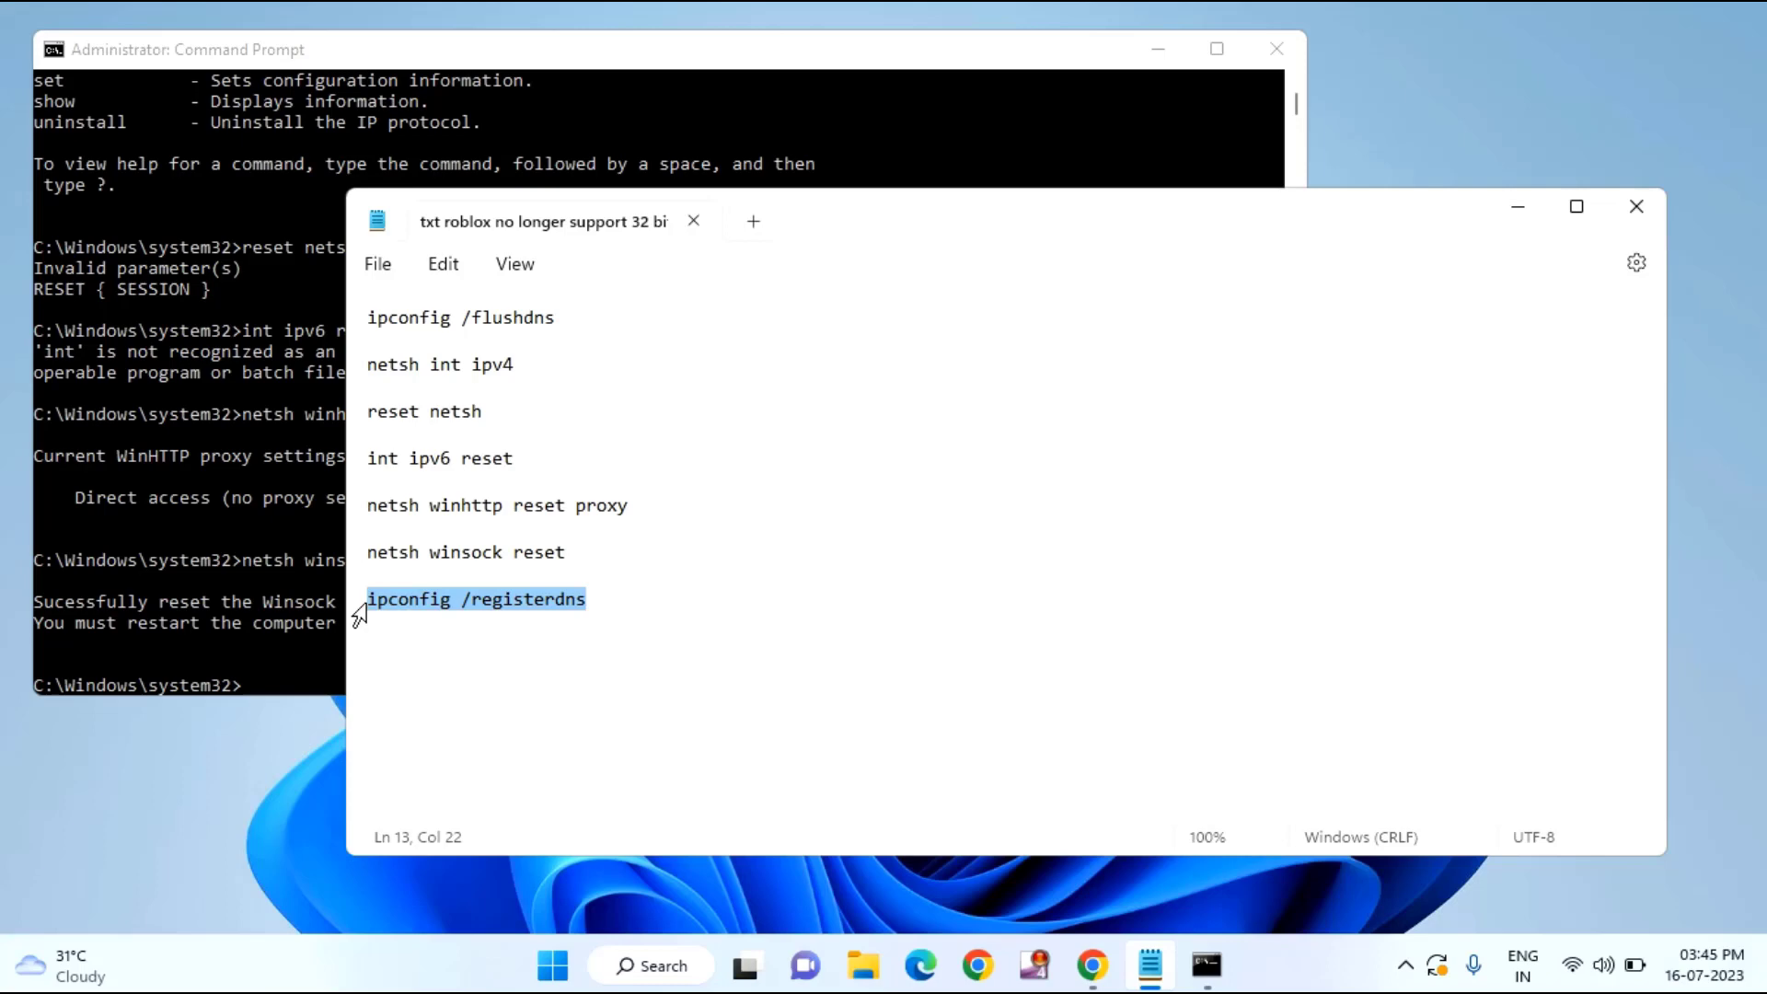
pyautogui.hotkey('ctrl', 'c')
pyautogui.click(324, 675)
pyautogui.hotkey('ctrl', 'v')
pyautogui.press('Return')
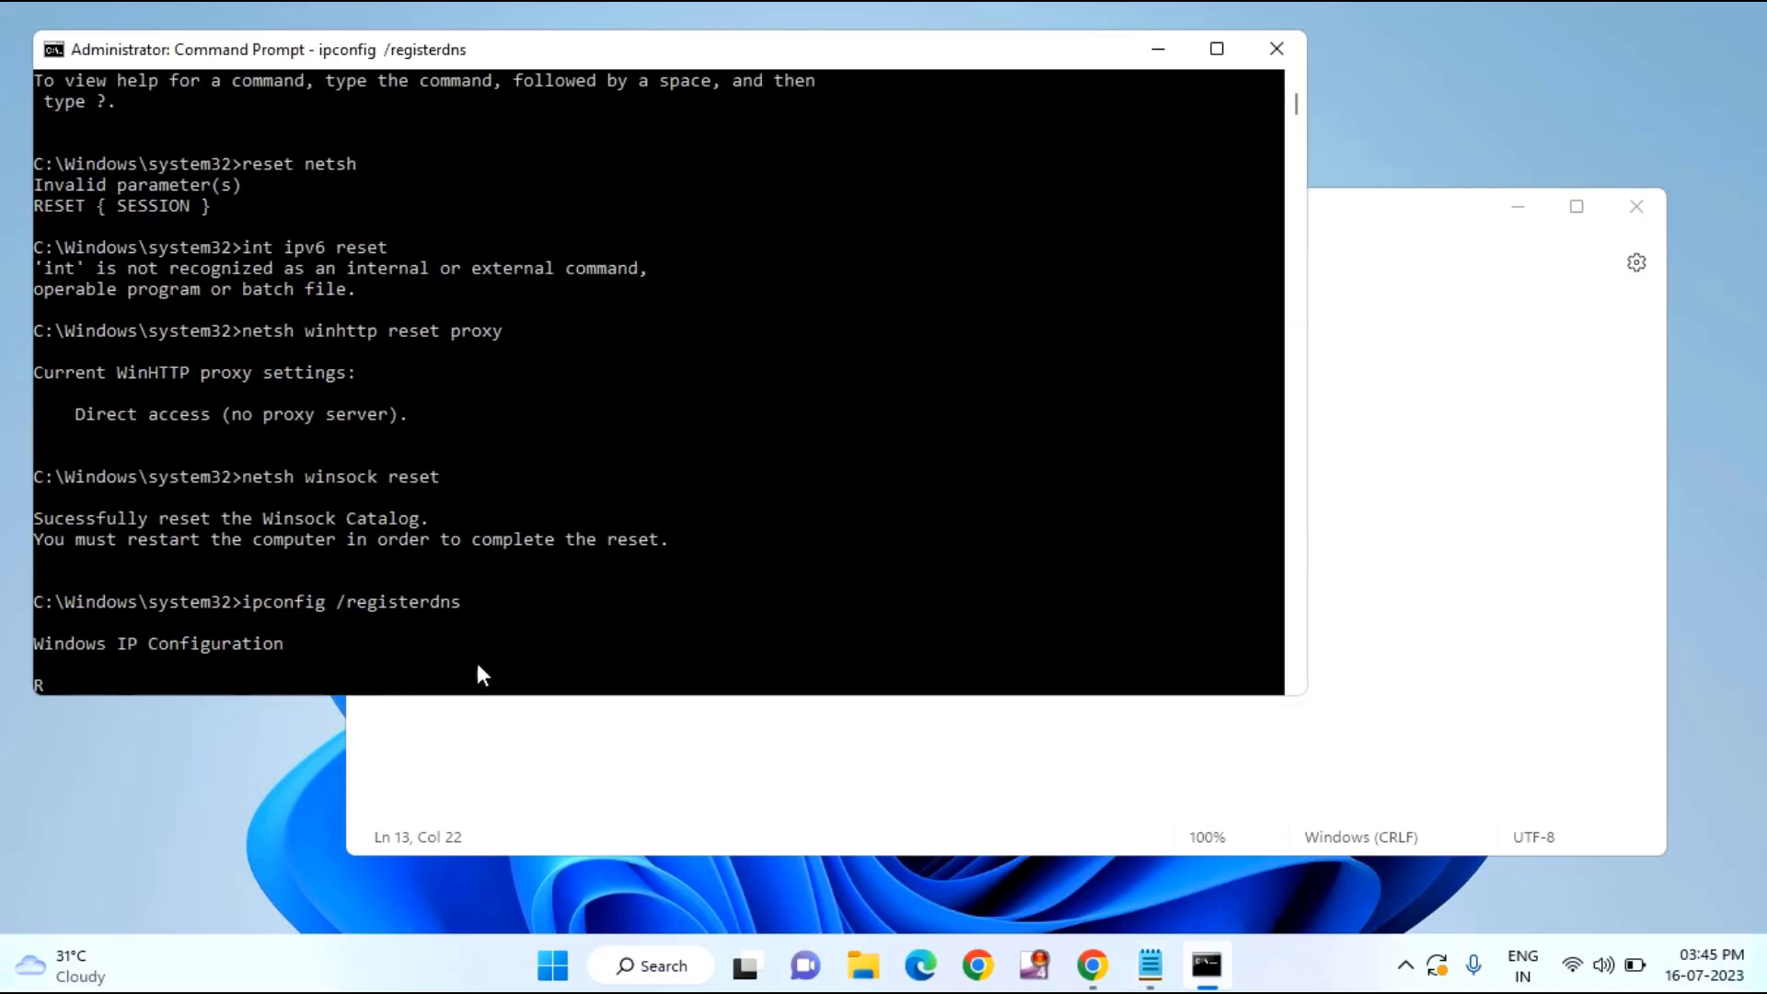
# - Close Command Prompt, minimize Notepad, and briefly open then dismiss the Start menu
pyautogui.click(1274, 53)
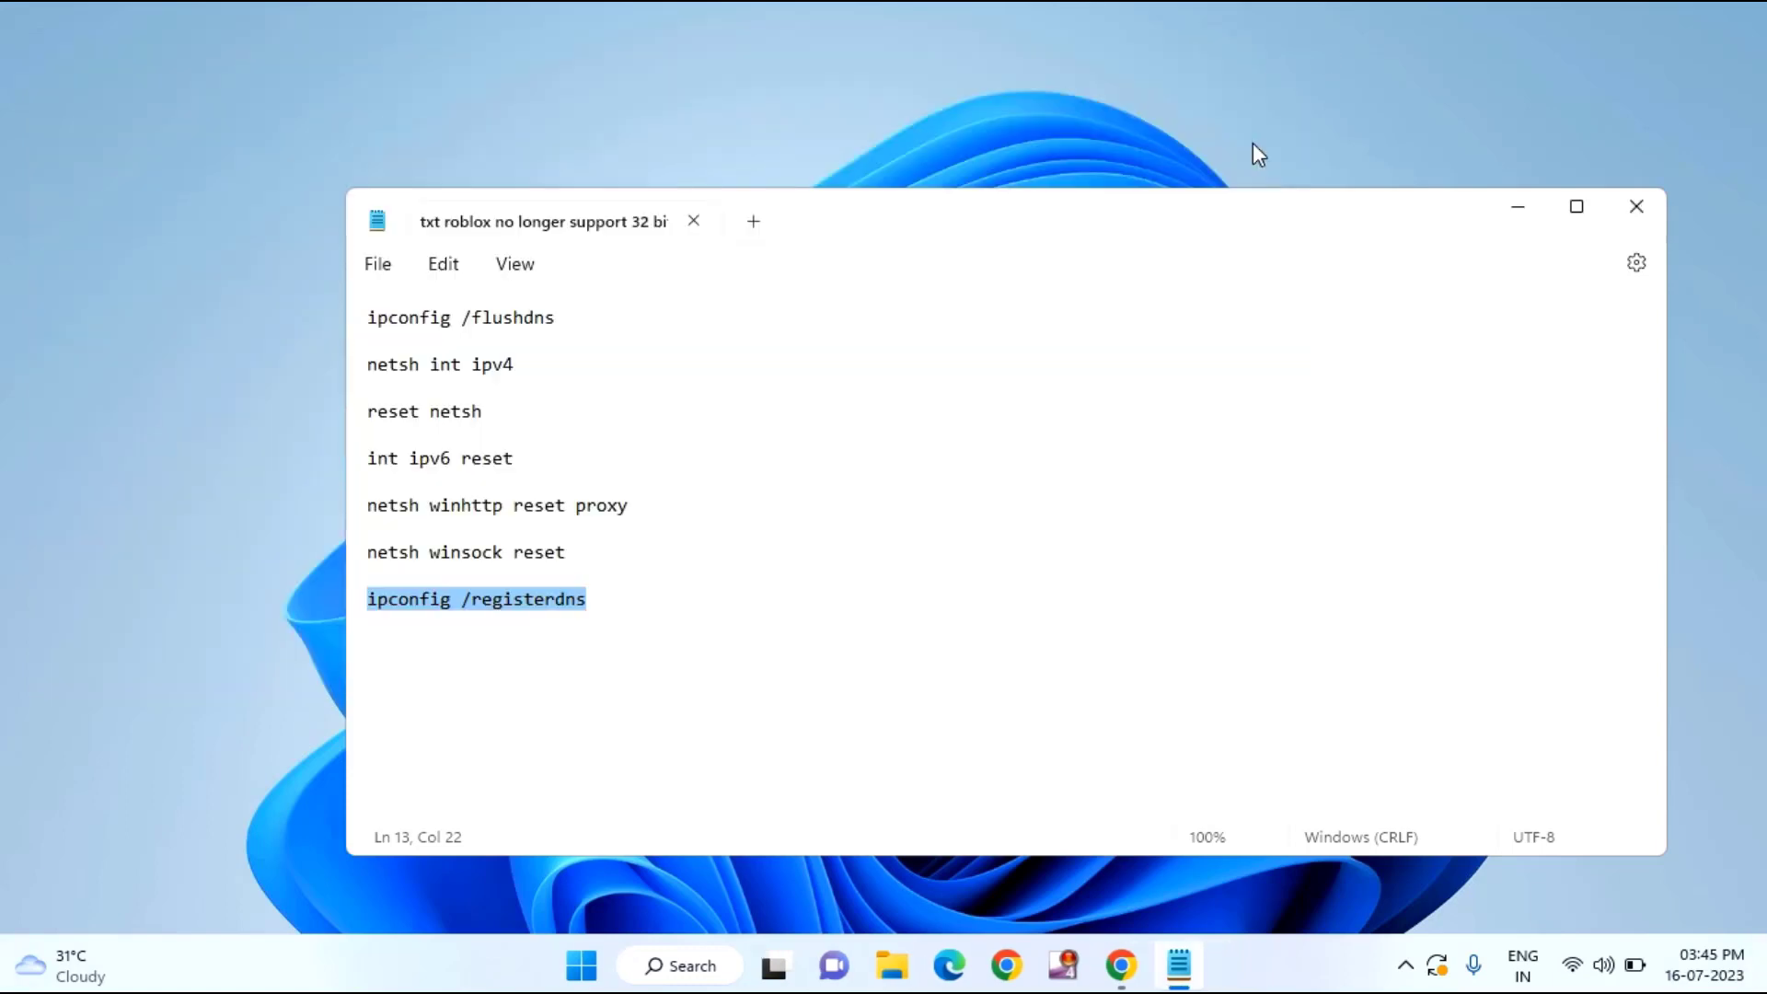
pyautogui.click(1515, 218)
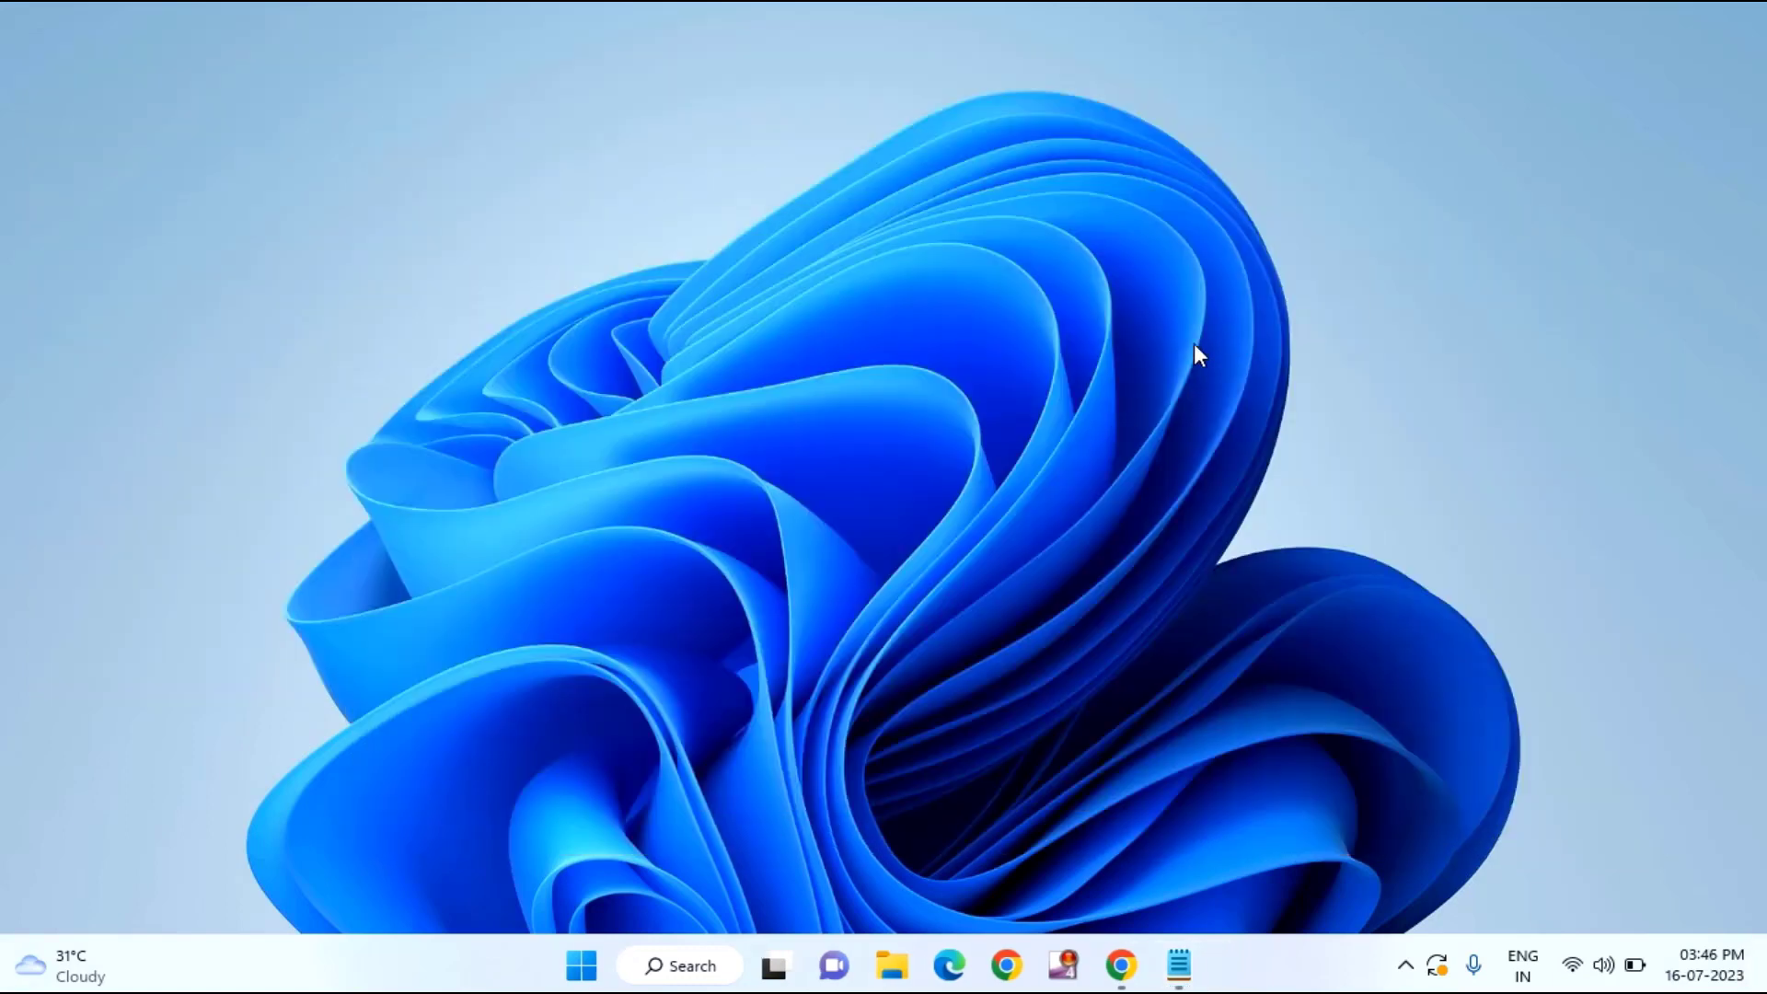
pyautogui.click(580, 966)
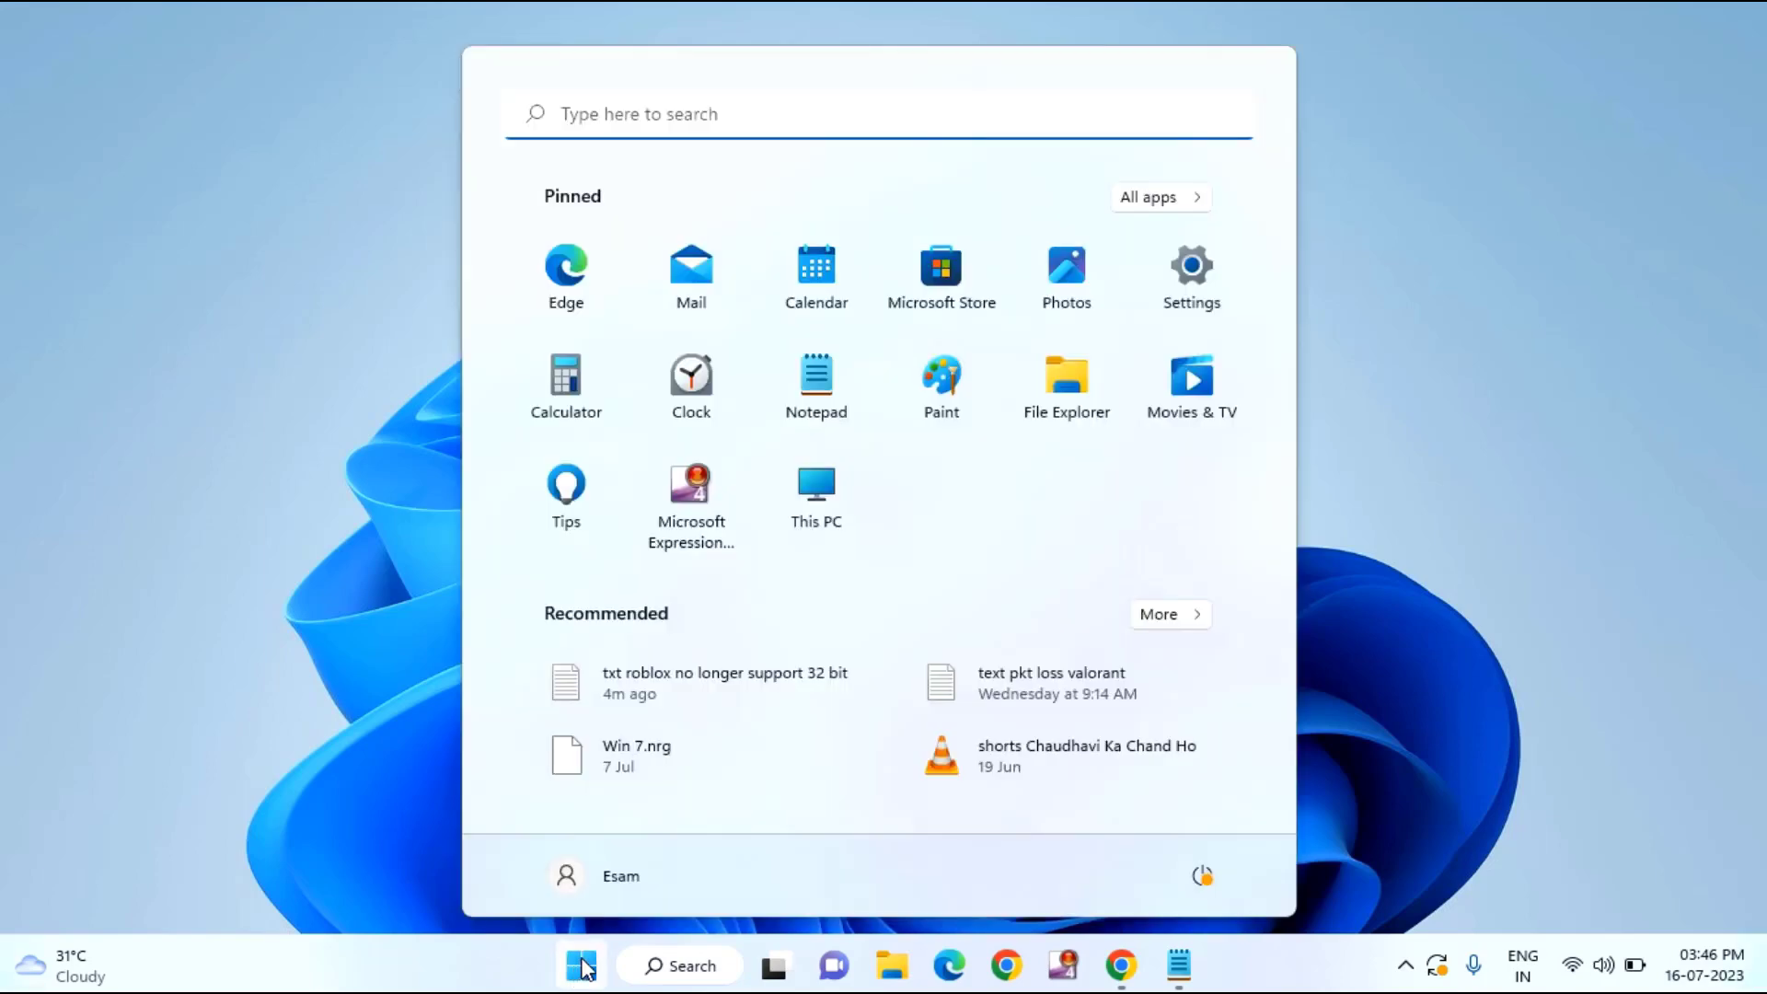
pyautogui.click(360, 560)
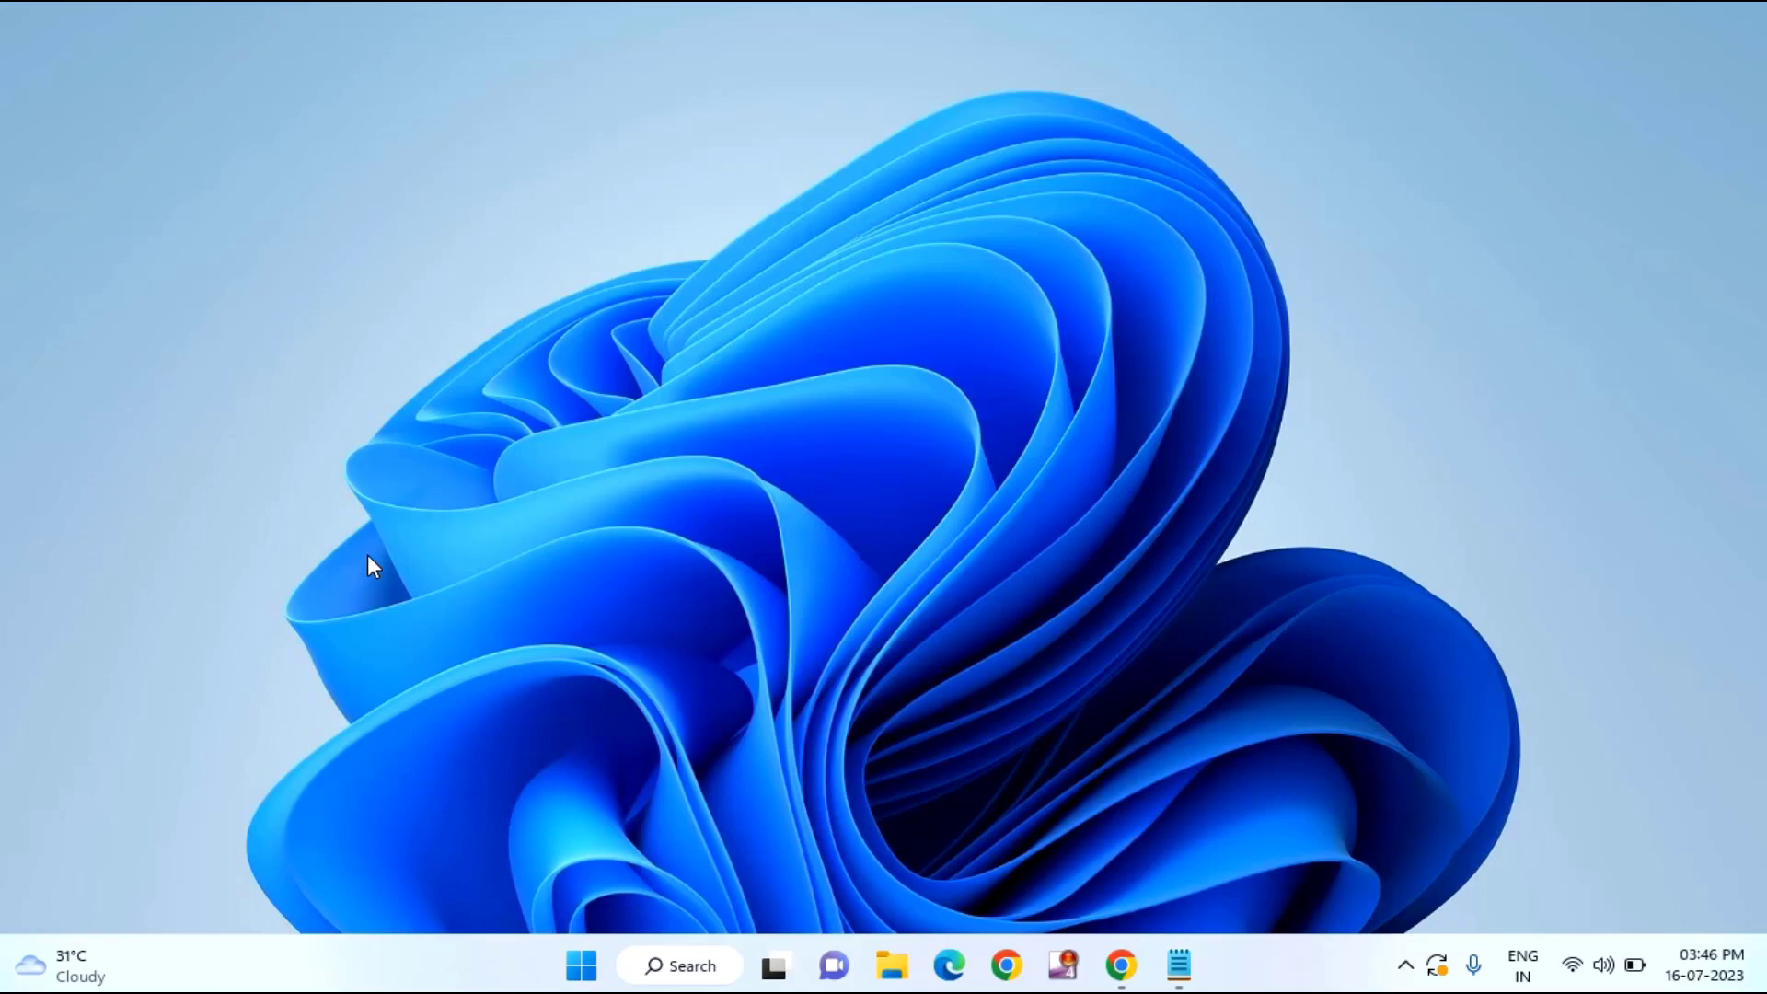
# - Open %localappdata% from Run, delete the Roblox folder, and close File Explorer
pyautogui.press('super+r')
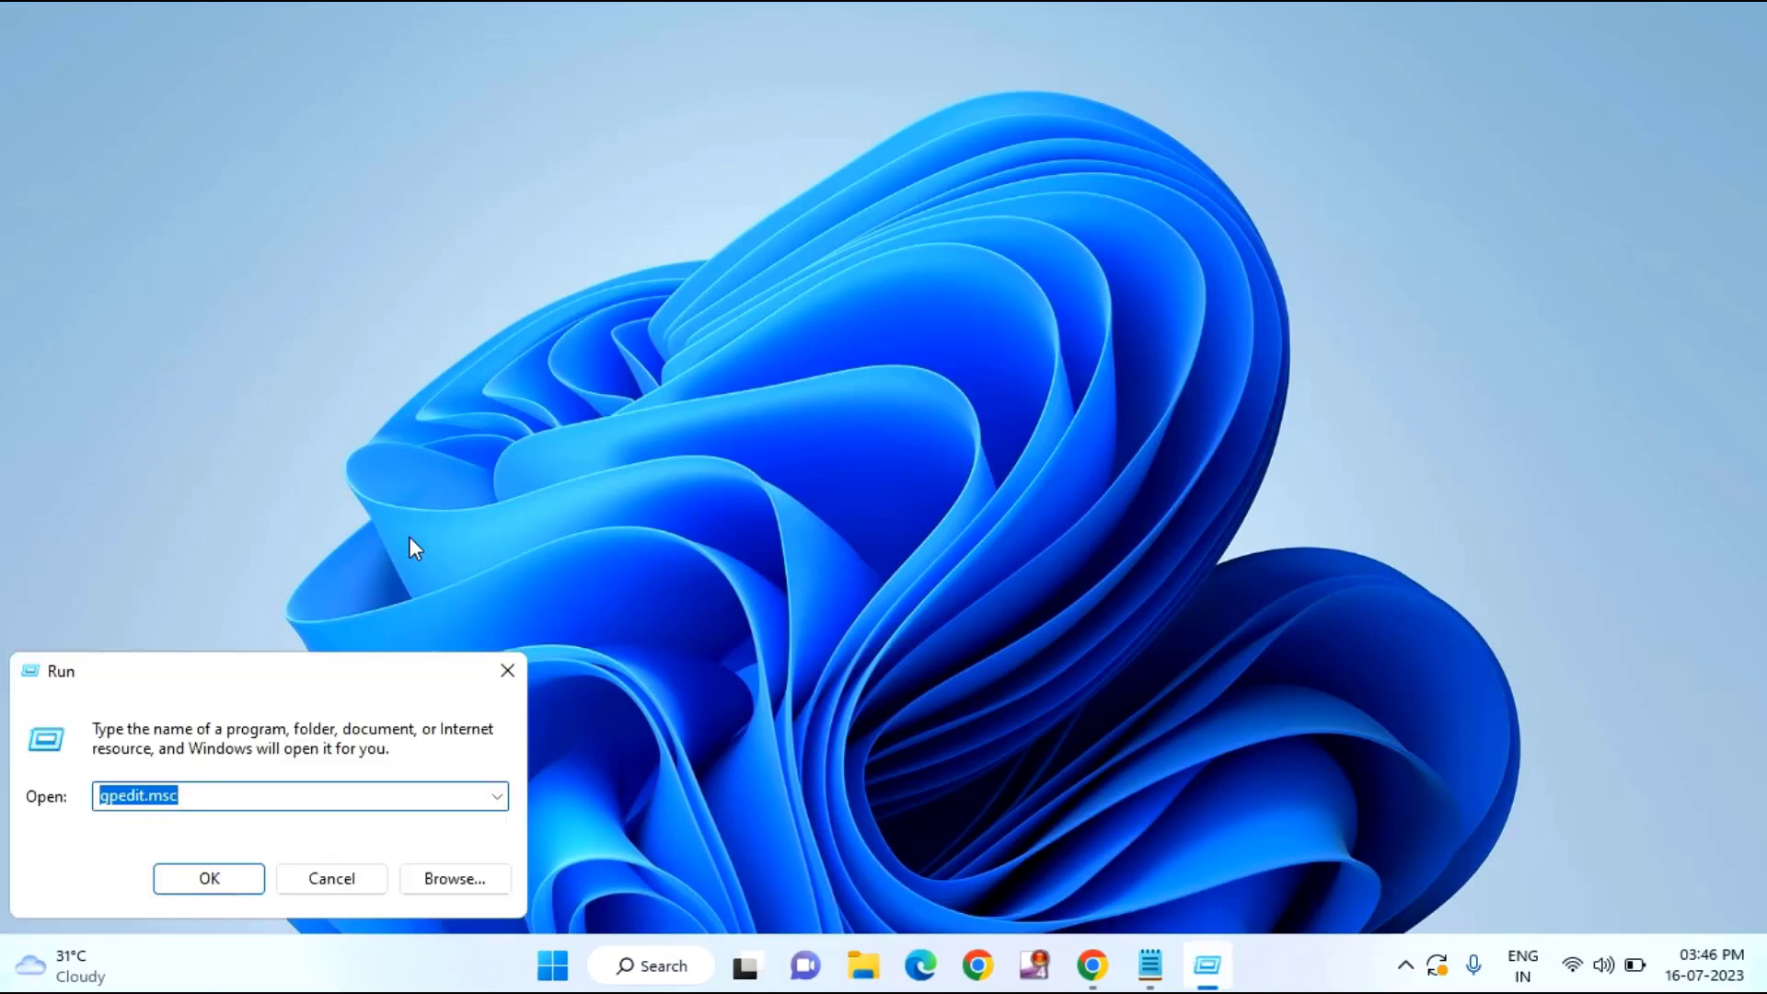
pyautogui.write('%')
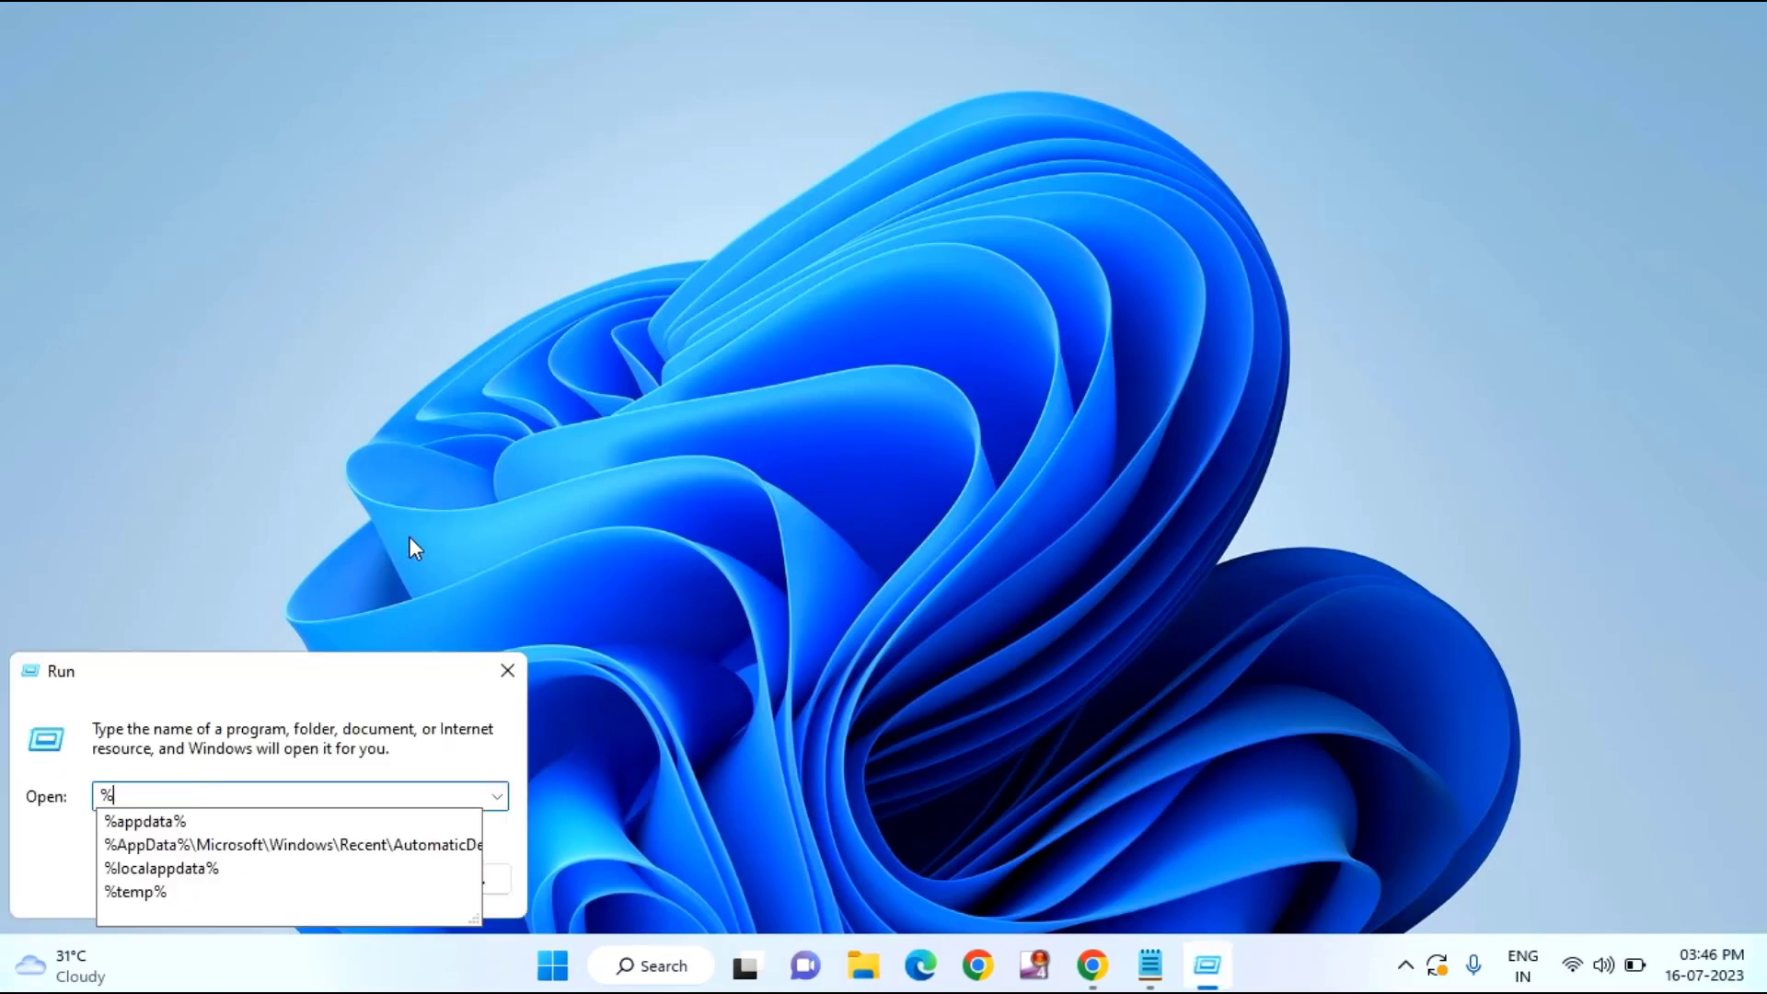
pyautogui.write('loca')
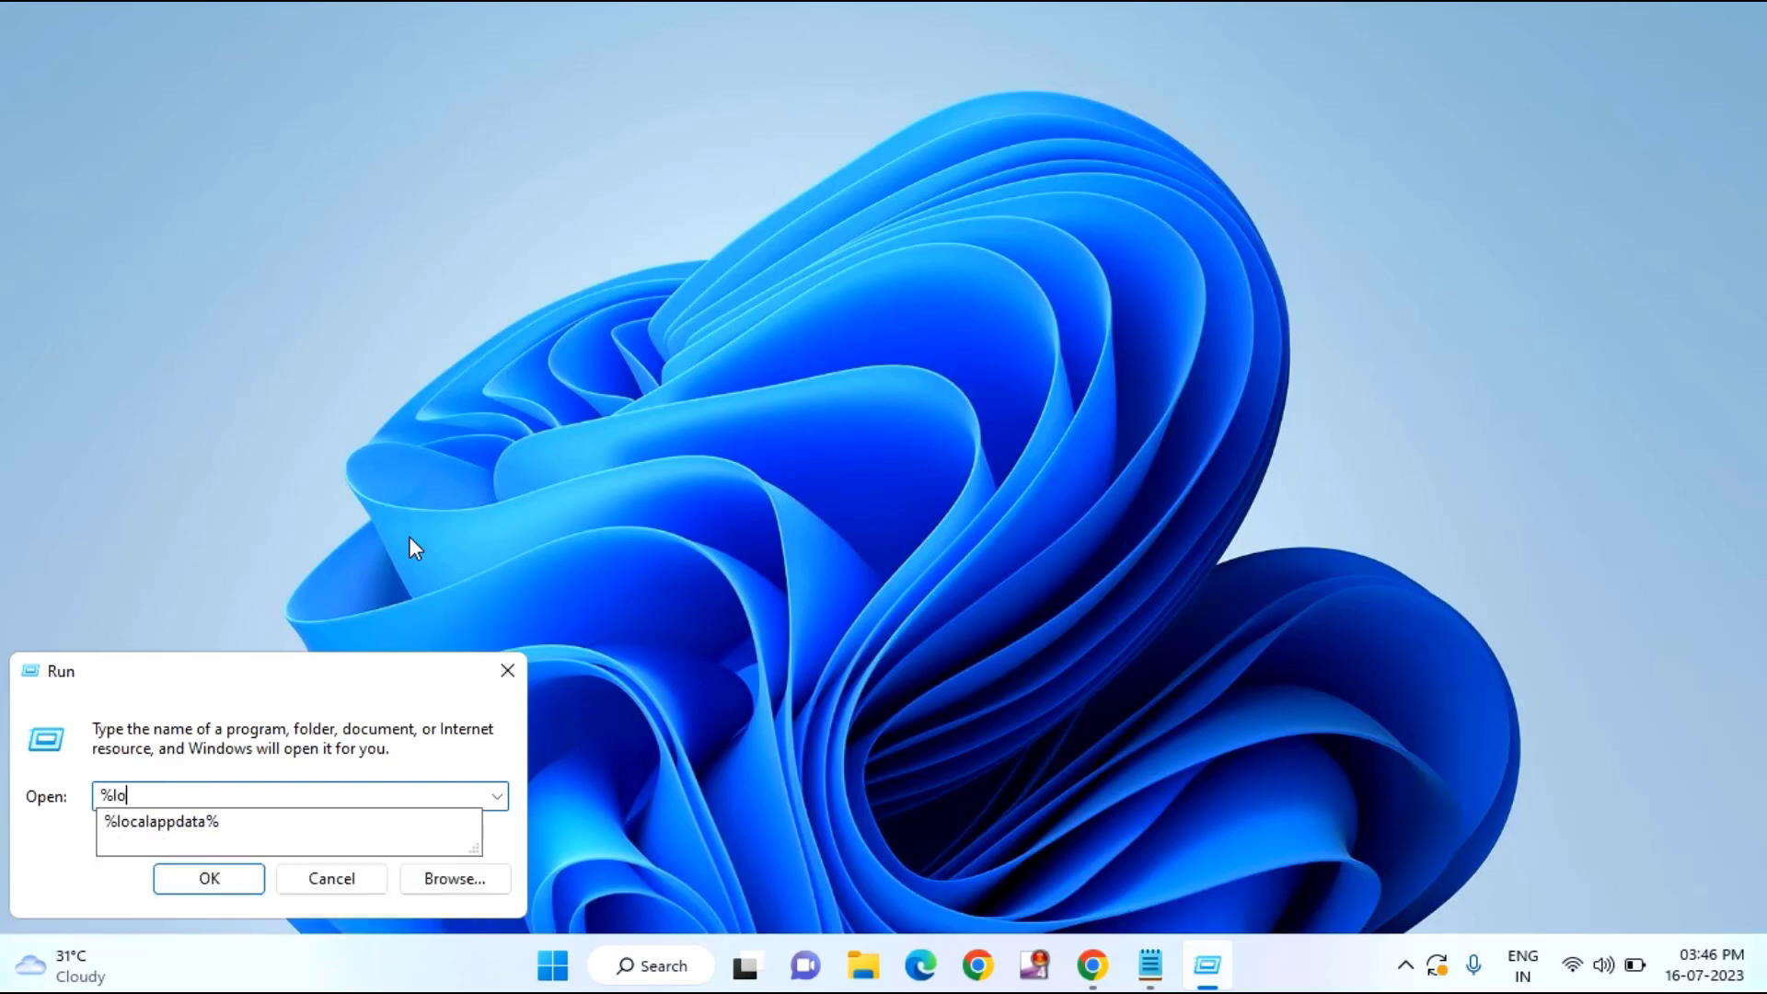
pyautogui.write('lappd')
pyautogui.write('ata')
pyautogui.write('%')
pyautogui.press('Return')
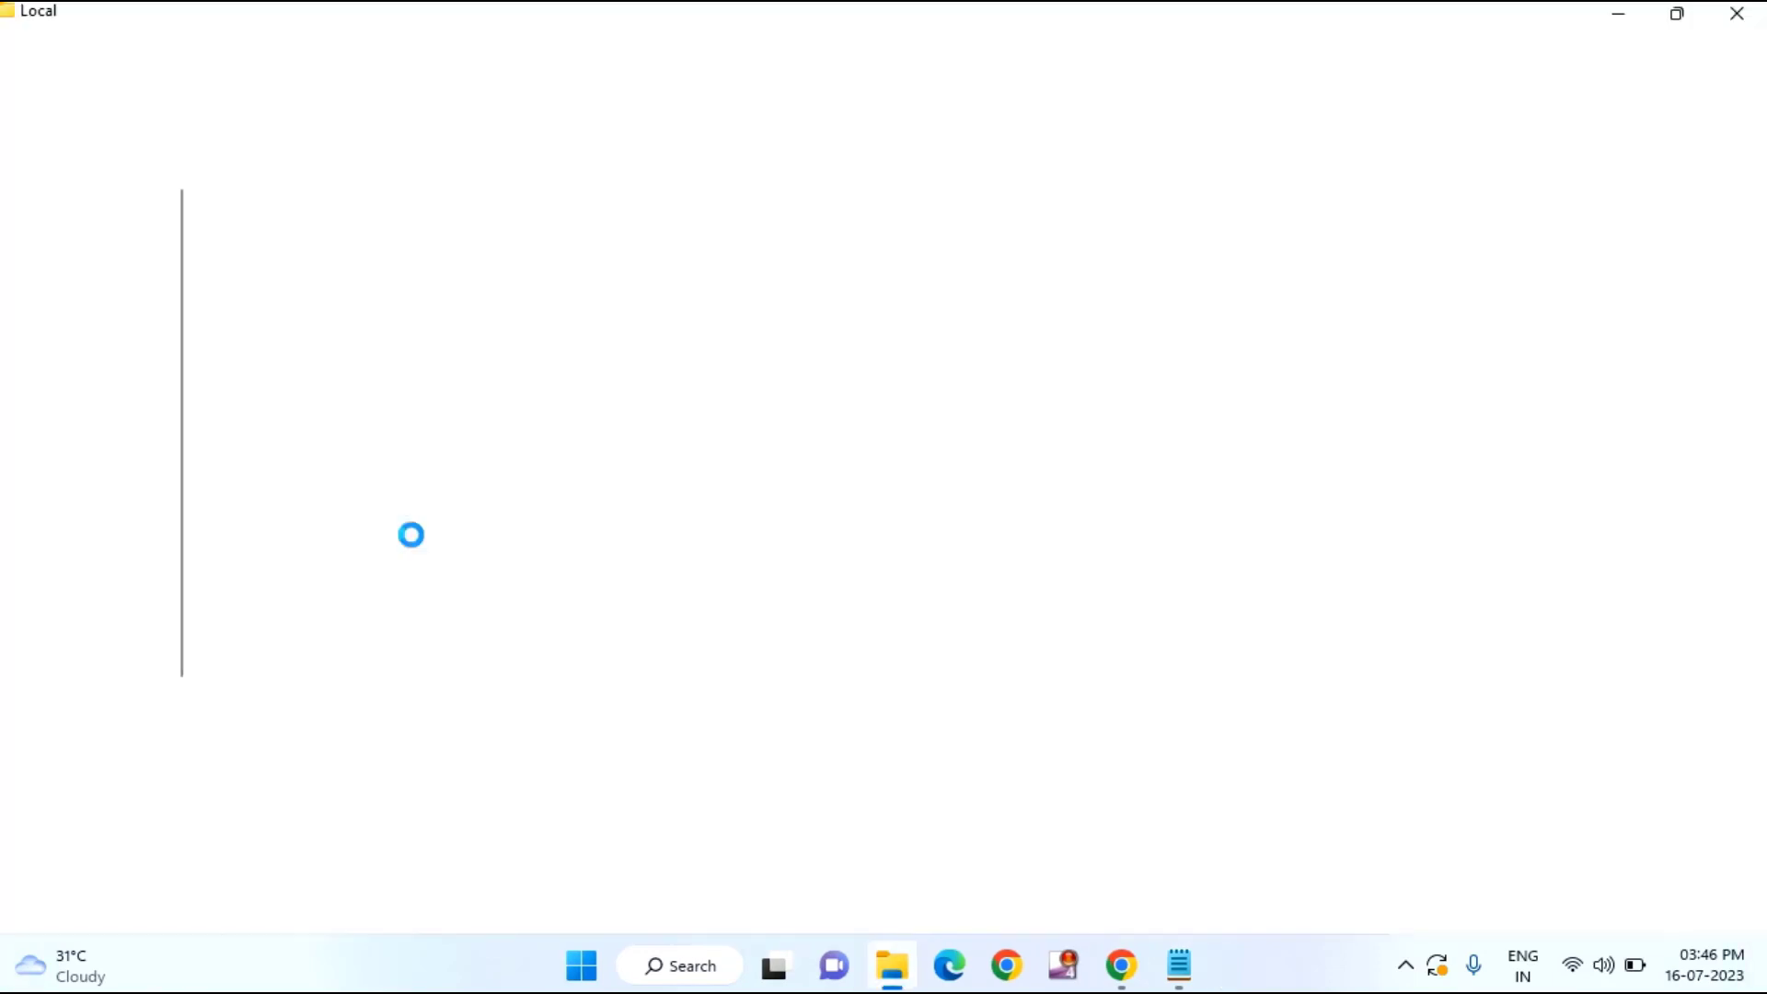
pyautogui.scroll(-2, 1042, 679)
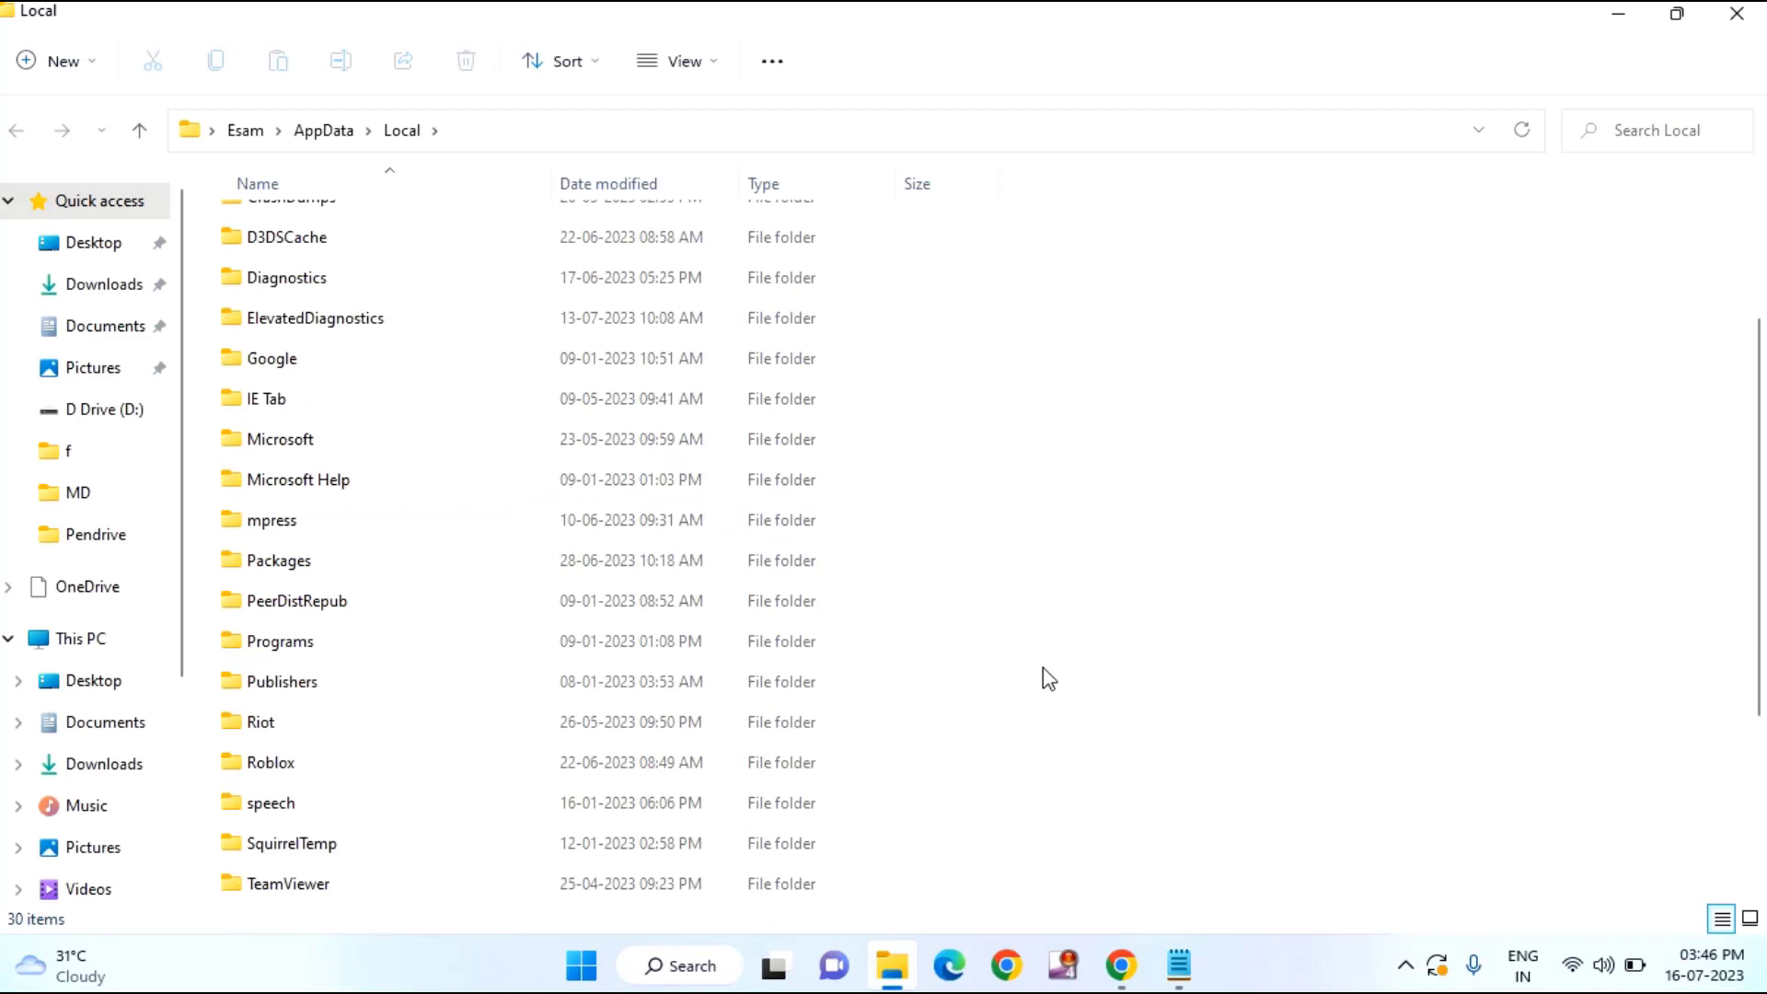
pyautogui.click(377, 766)
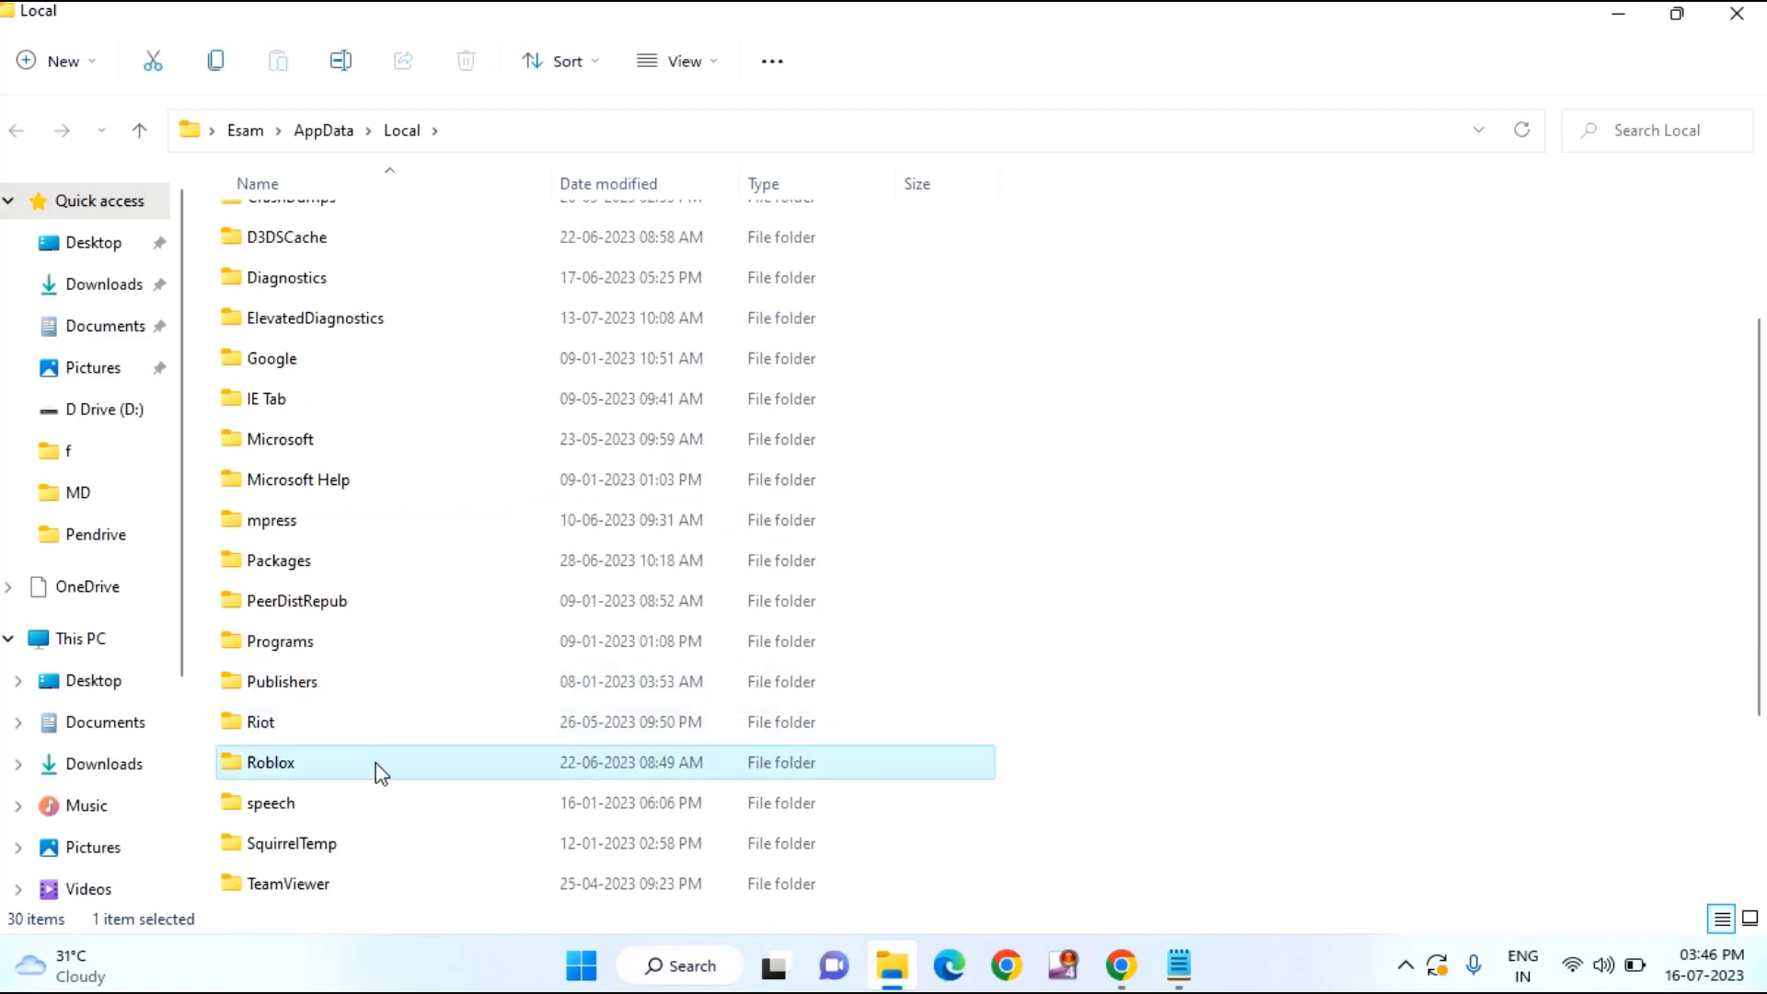
pyautogui.rightClick(380, 768)
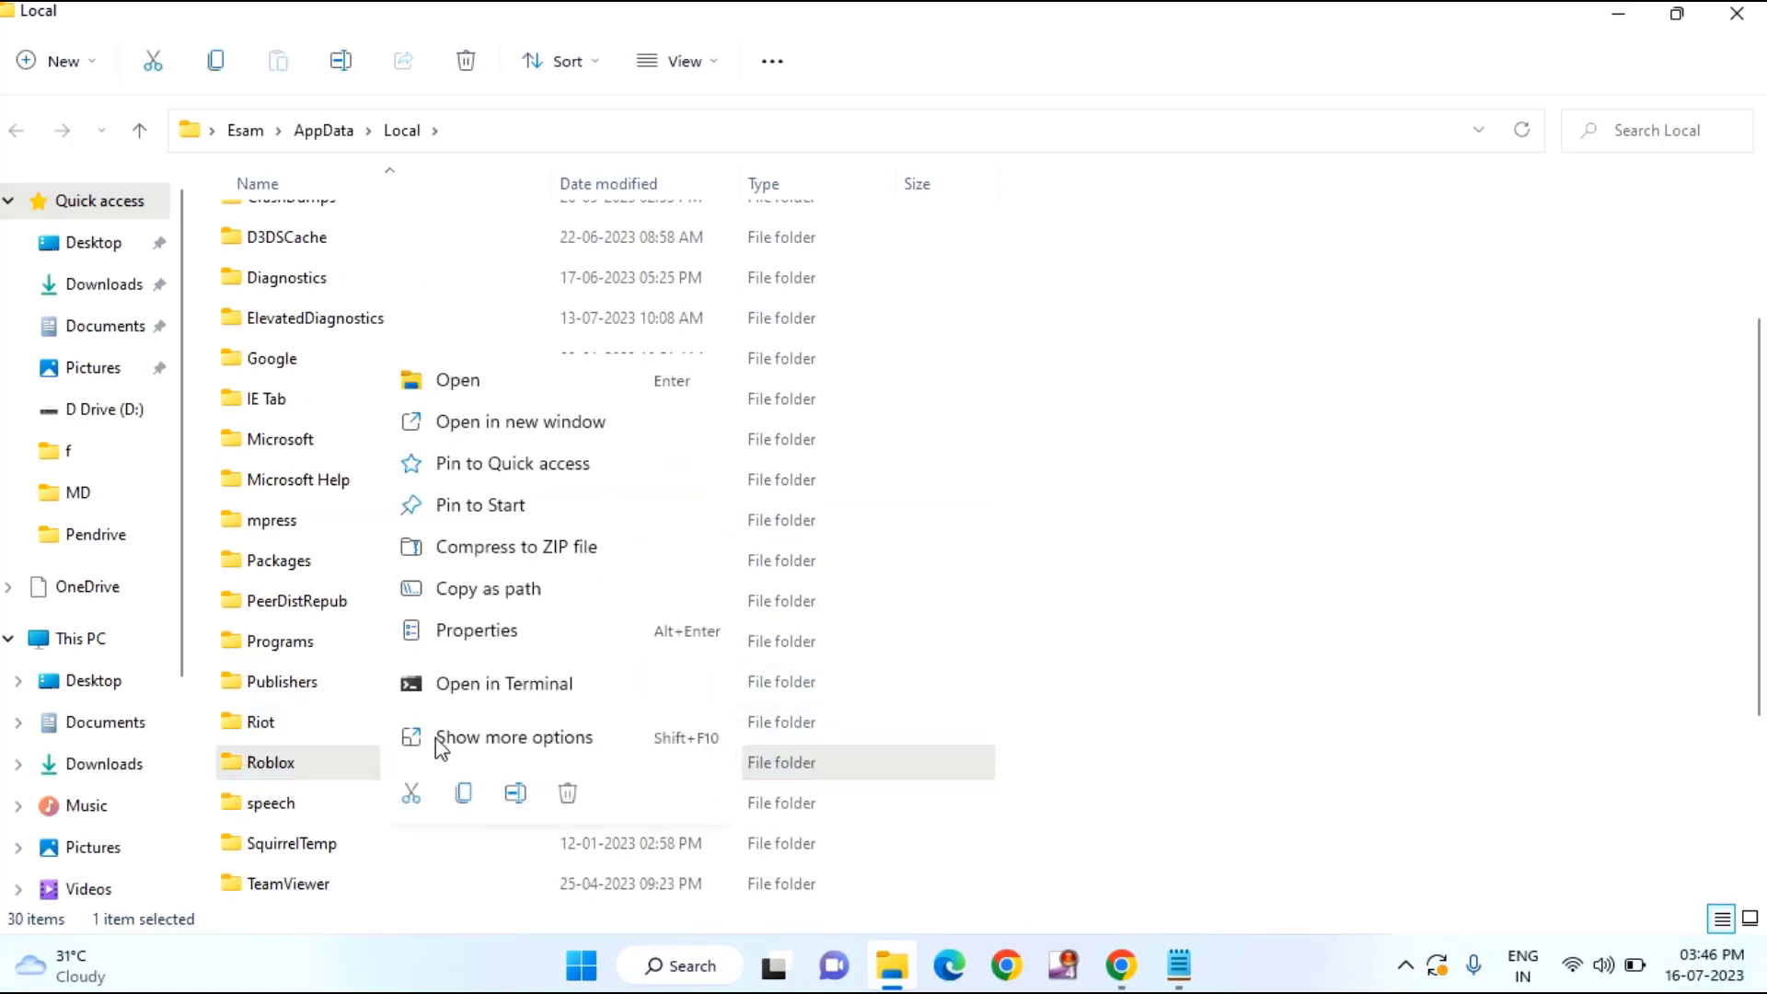
pyautogui.click(565, 797)
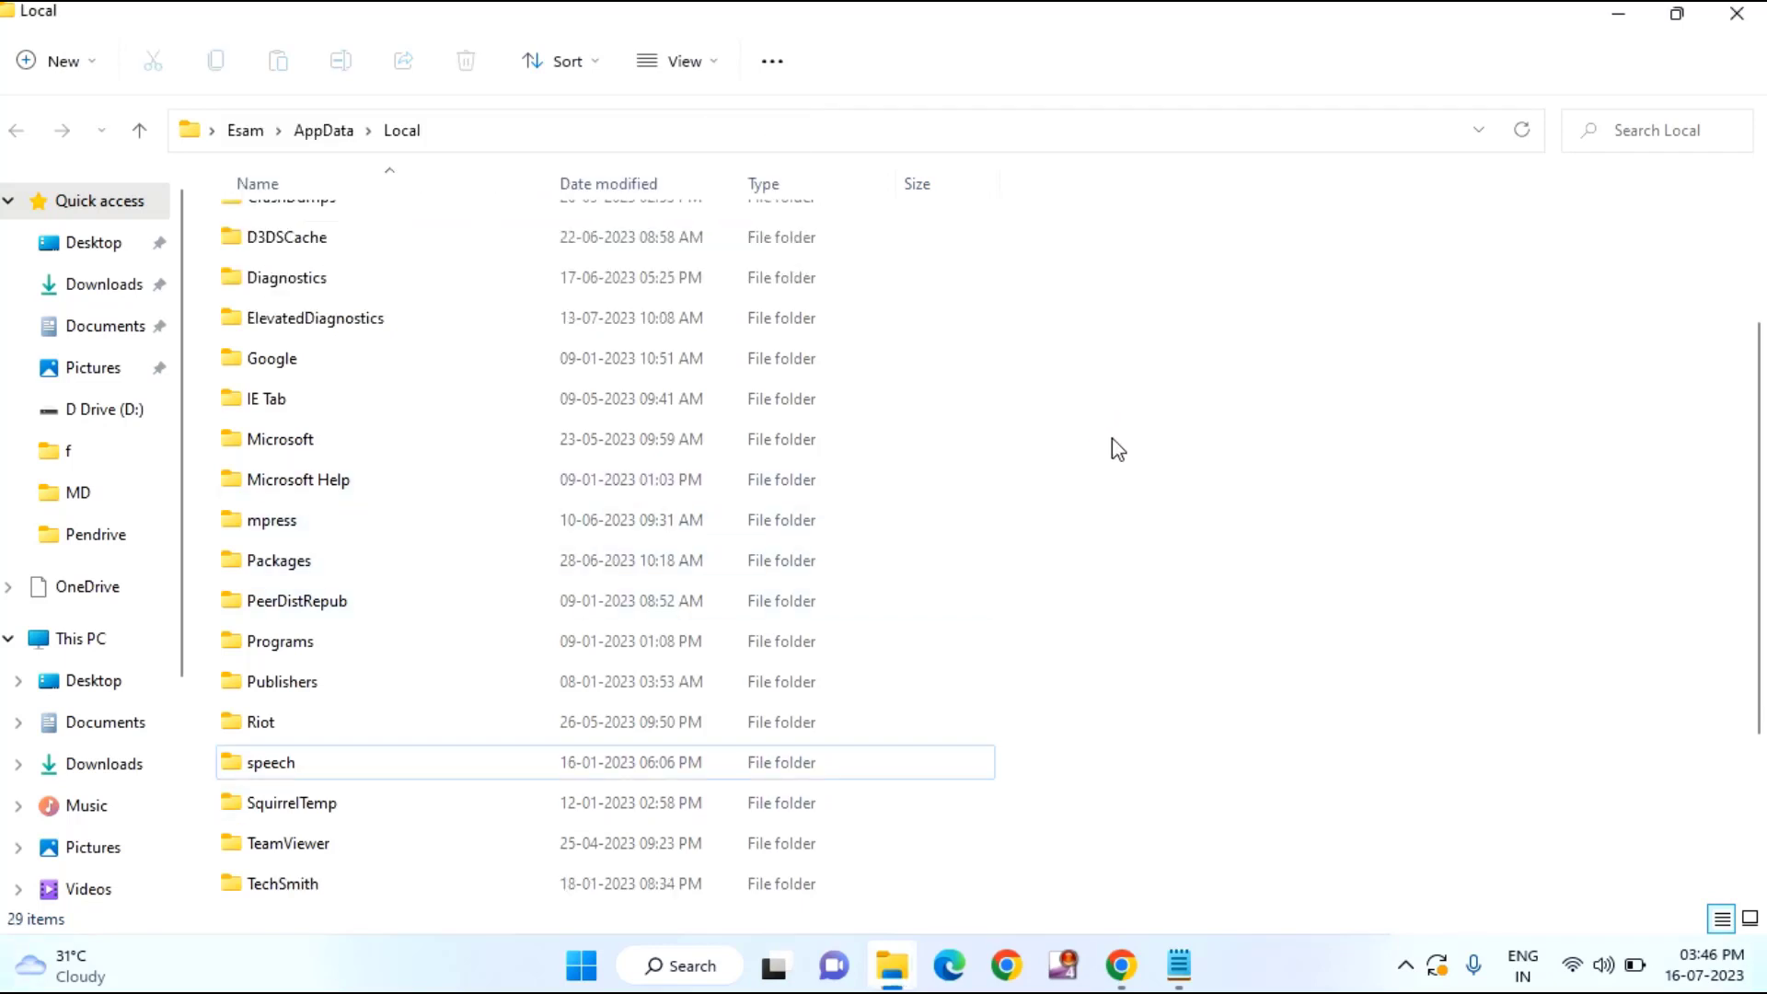
pyautogui.click(1744, 17)
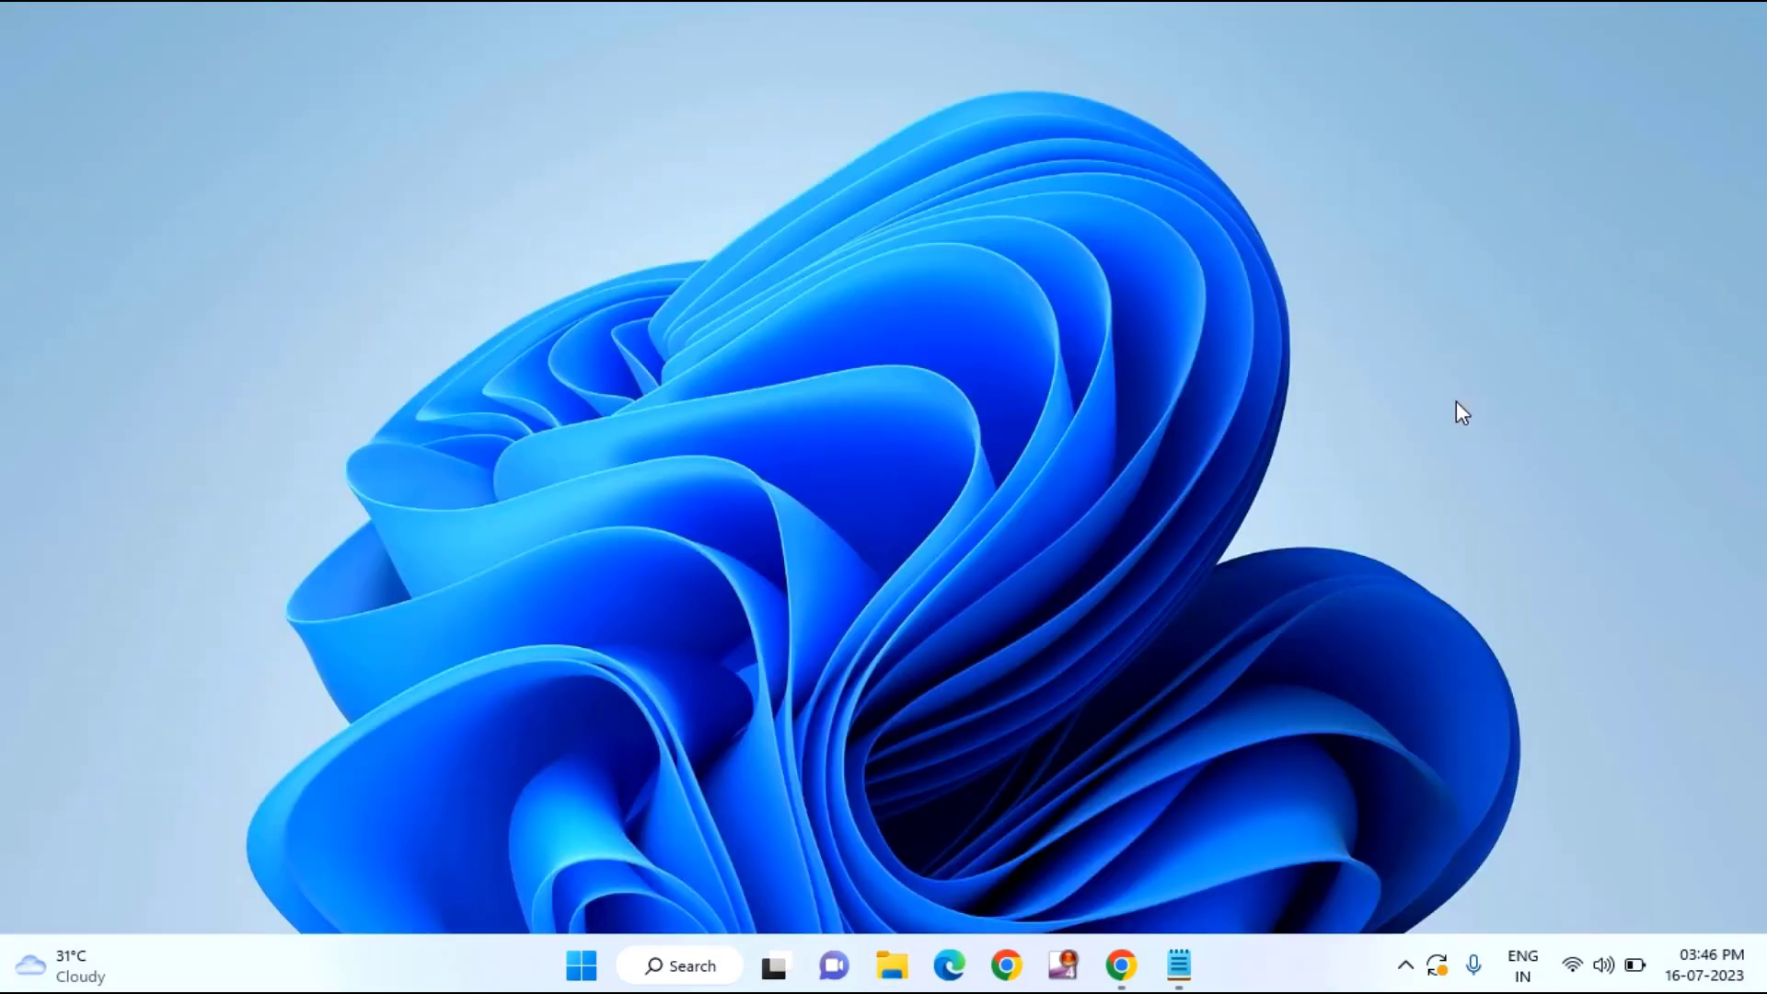
# - Open Chrome's Settings maximized and go to Privacy and security > Security
pyautogui.click(1007, 964)
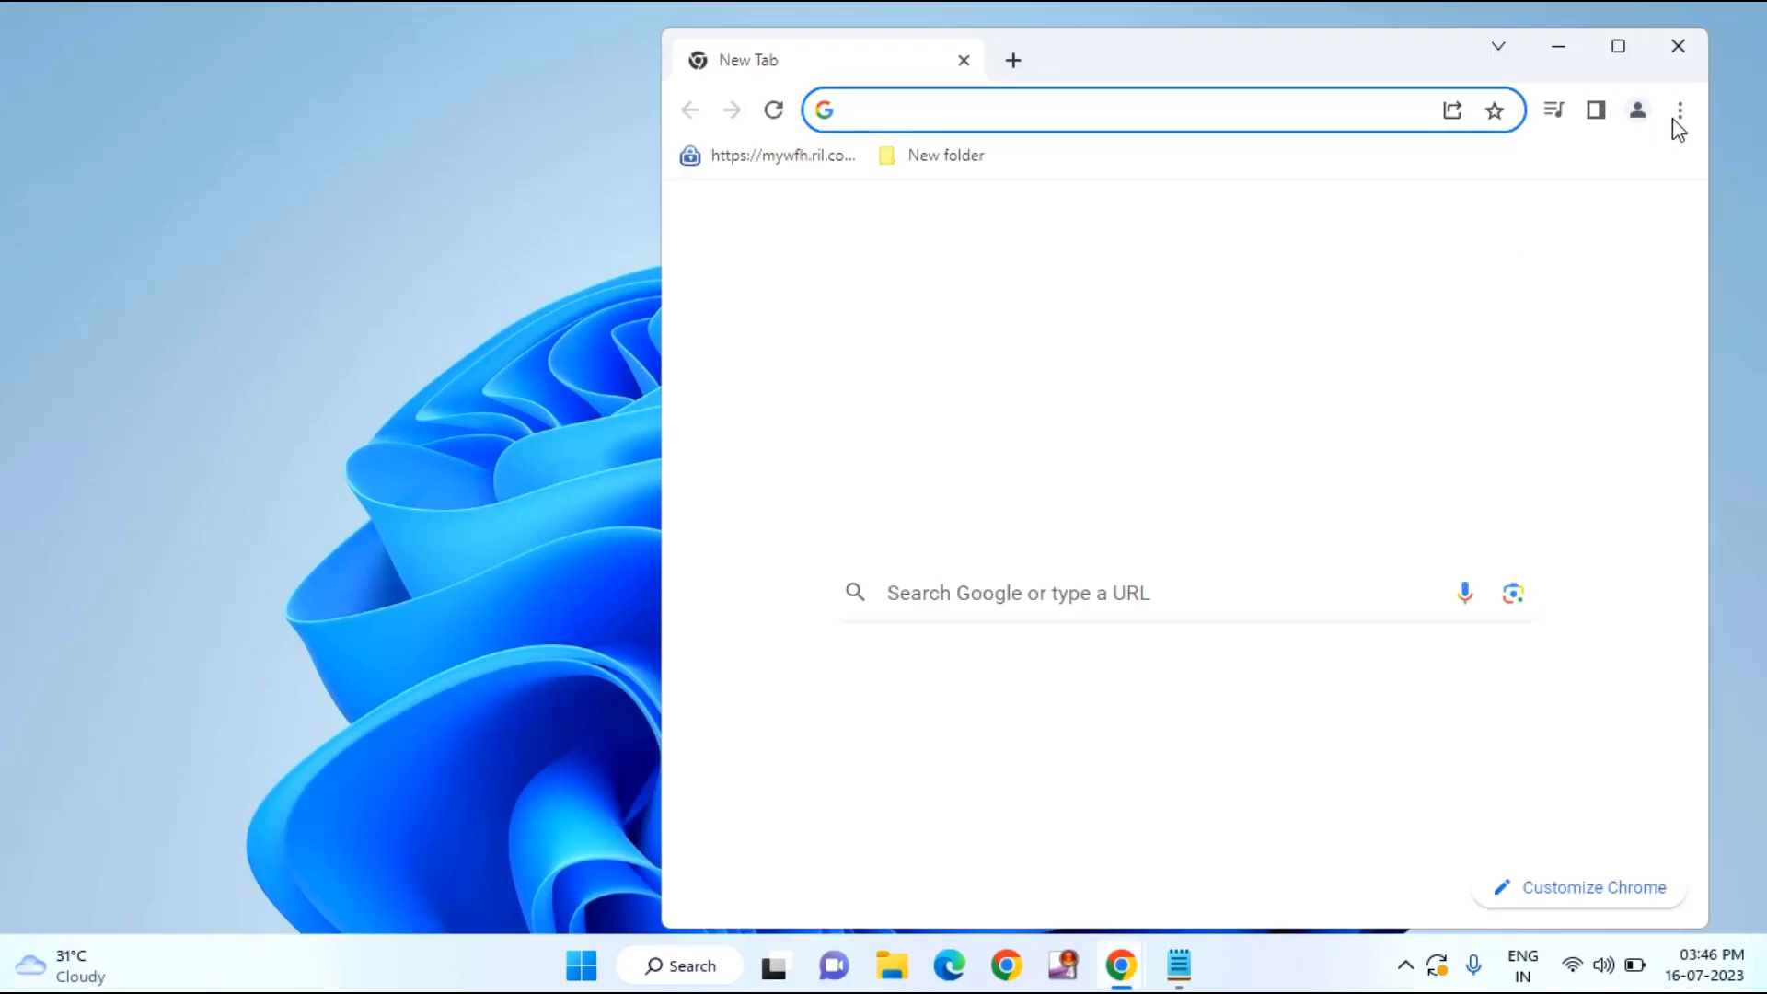
pyautogui.click(1677, 113)
pyautogui.click(1456, 619)
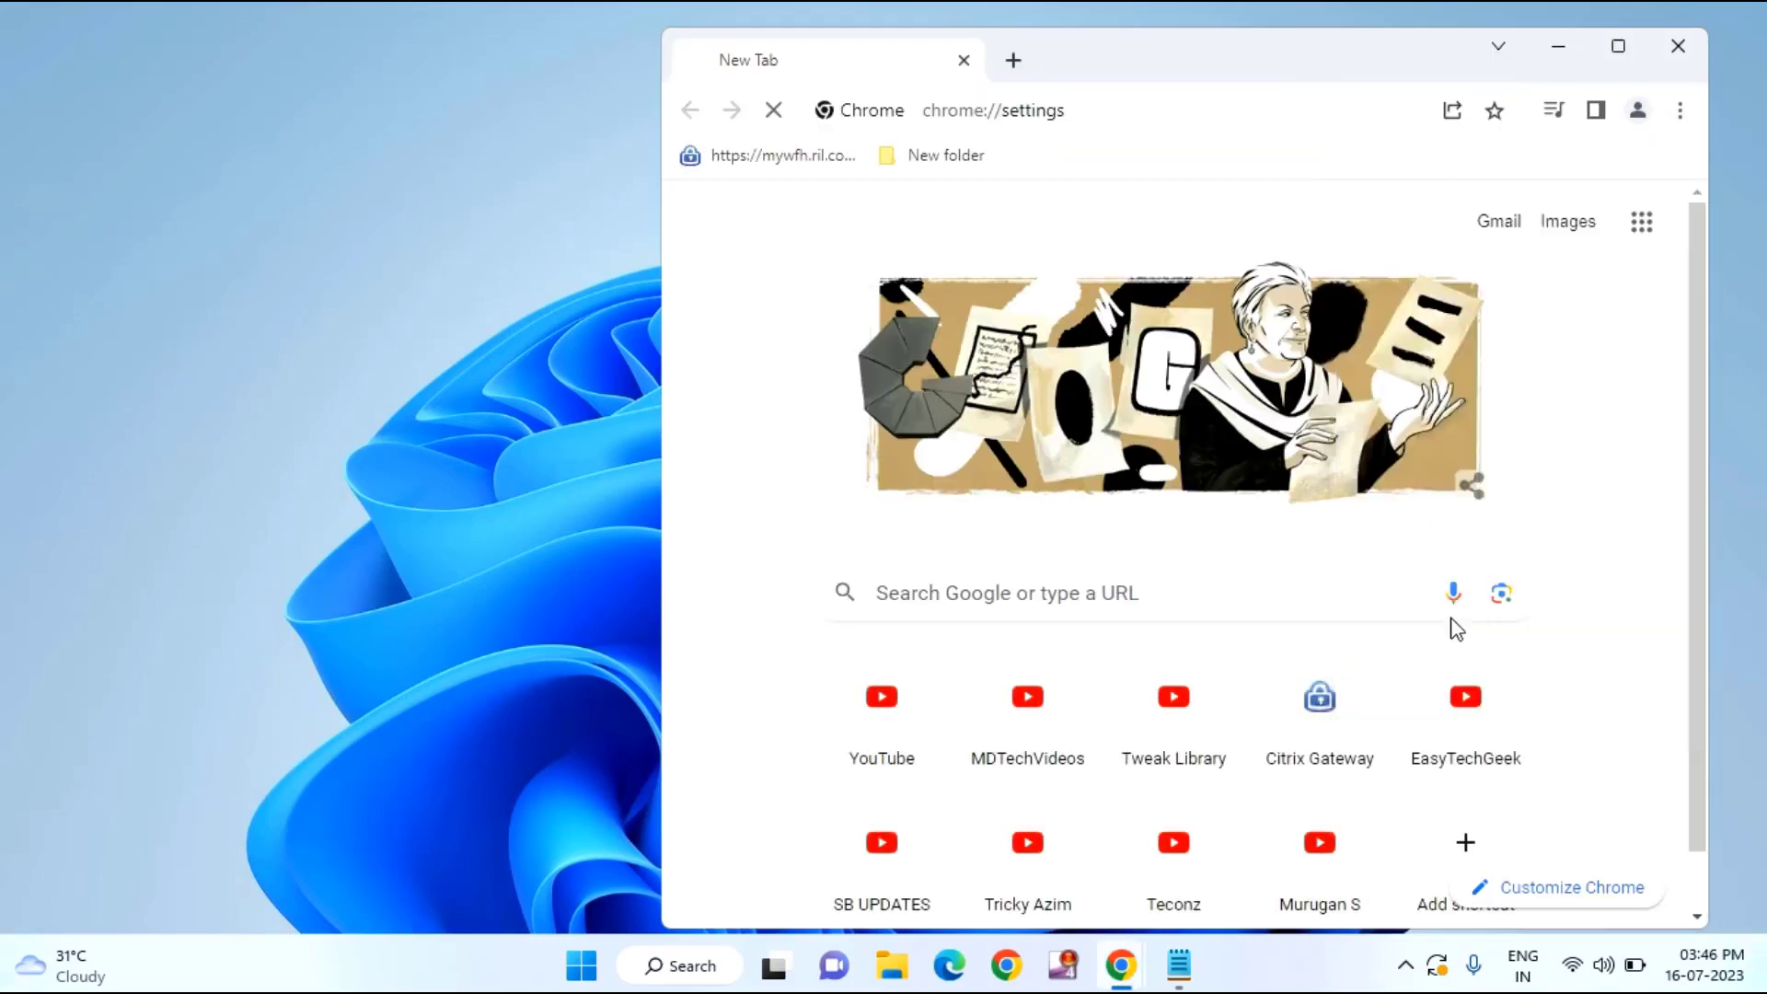
pyautogui.click(1618, 46)
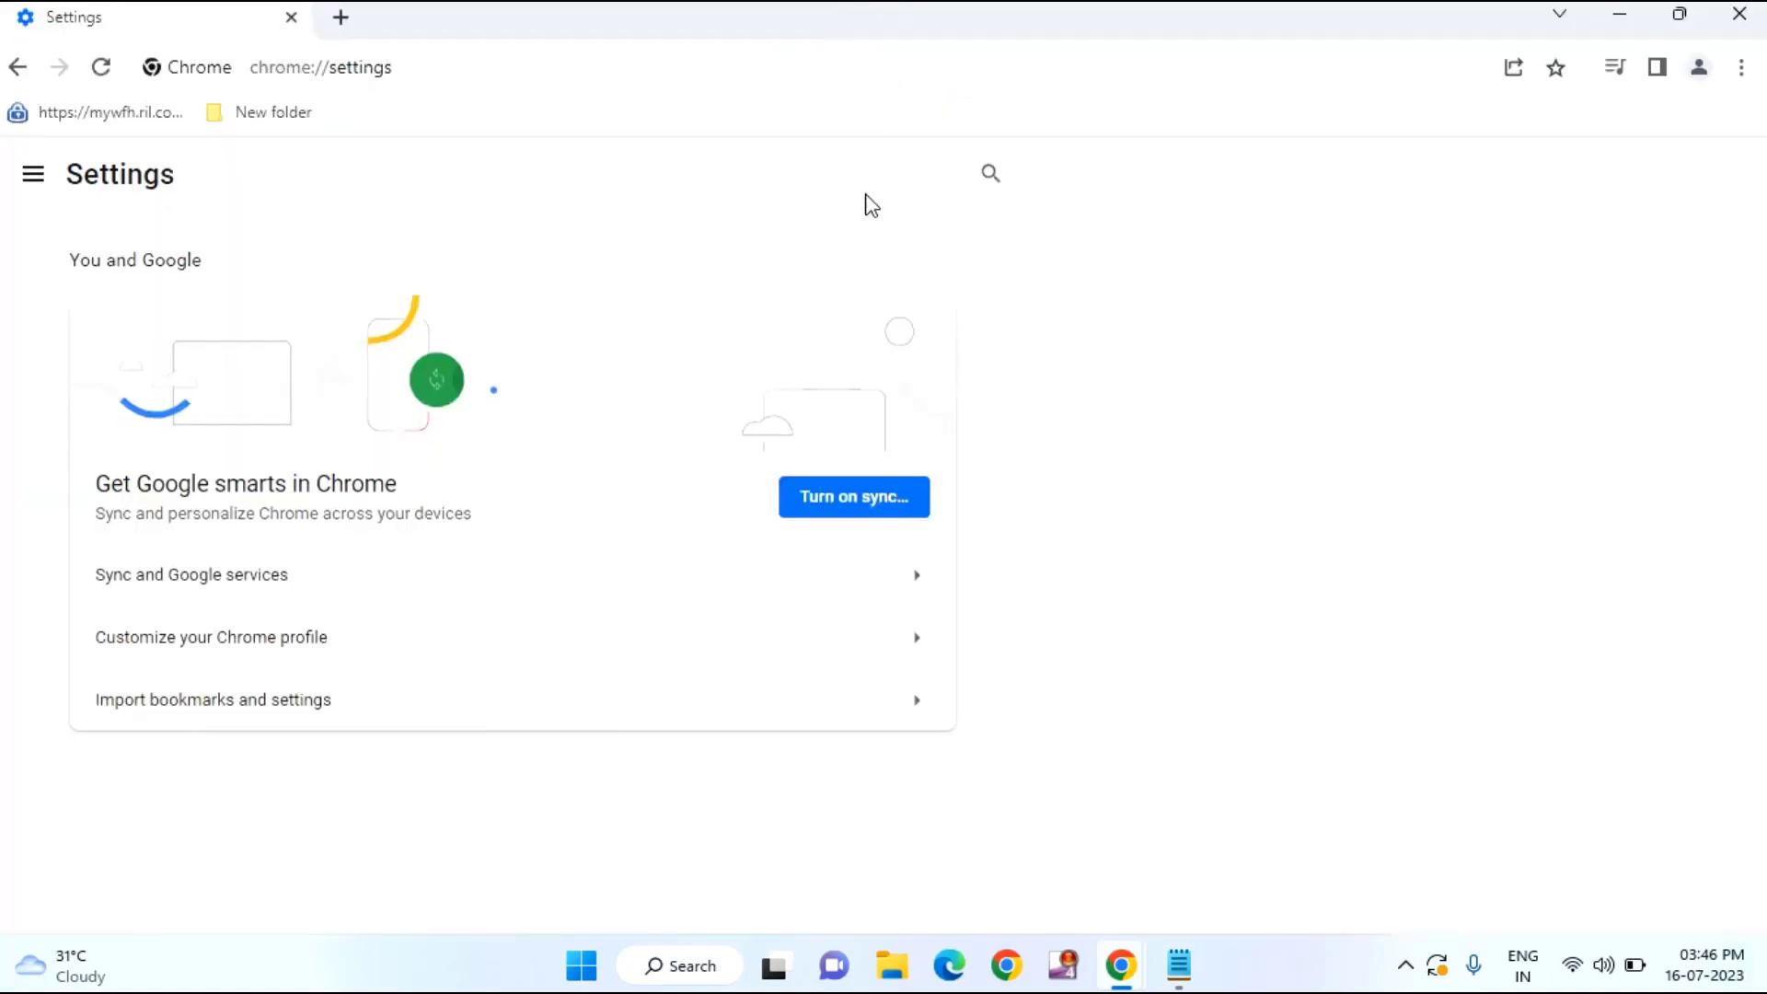
pyautogui.scroll(-2, 224, 631)
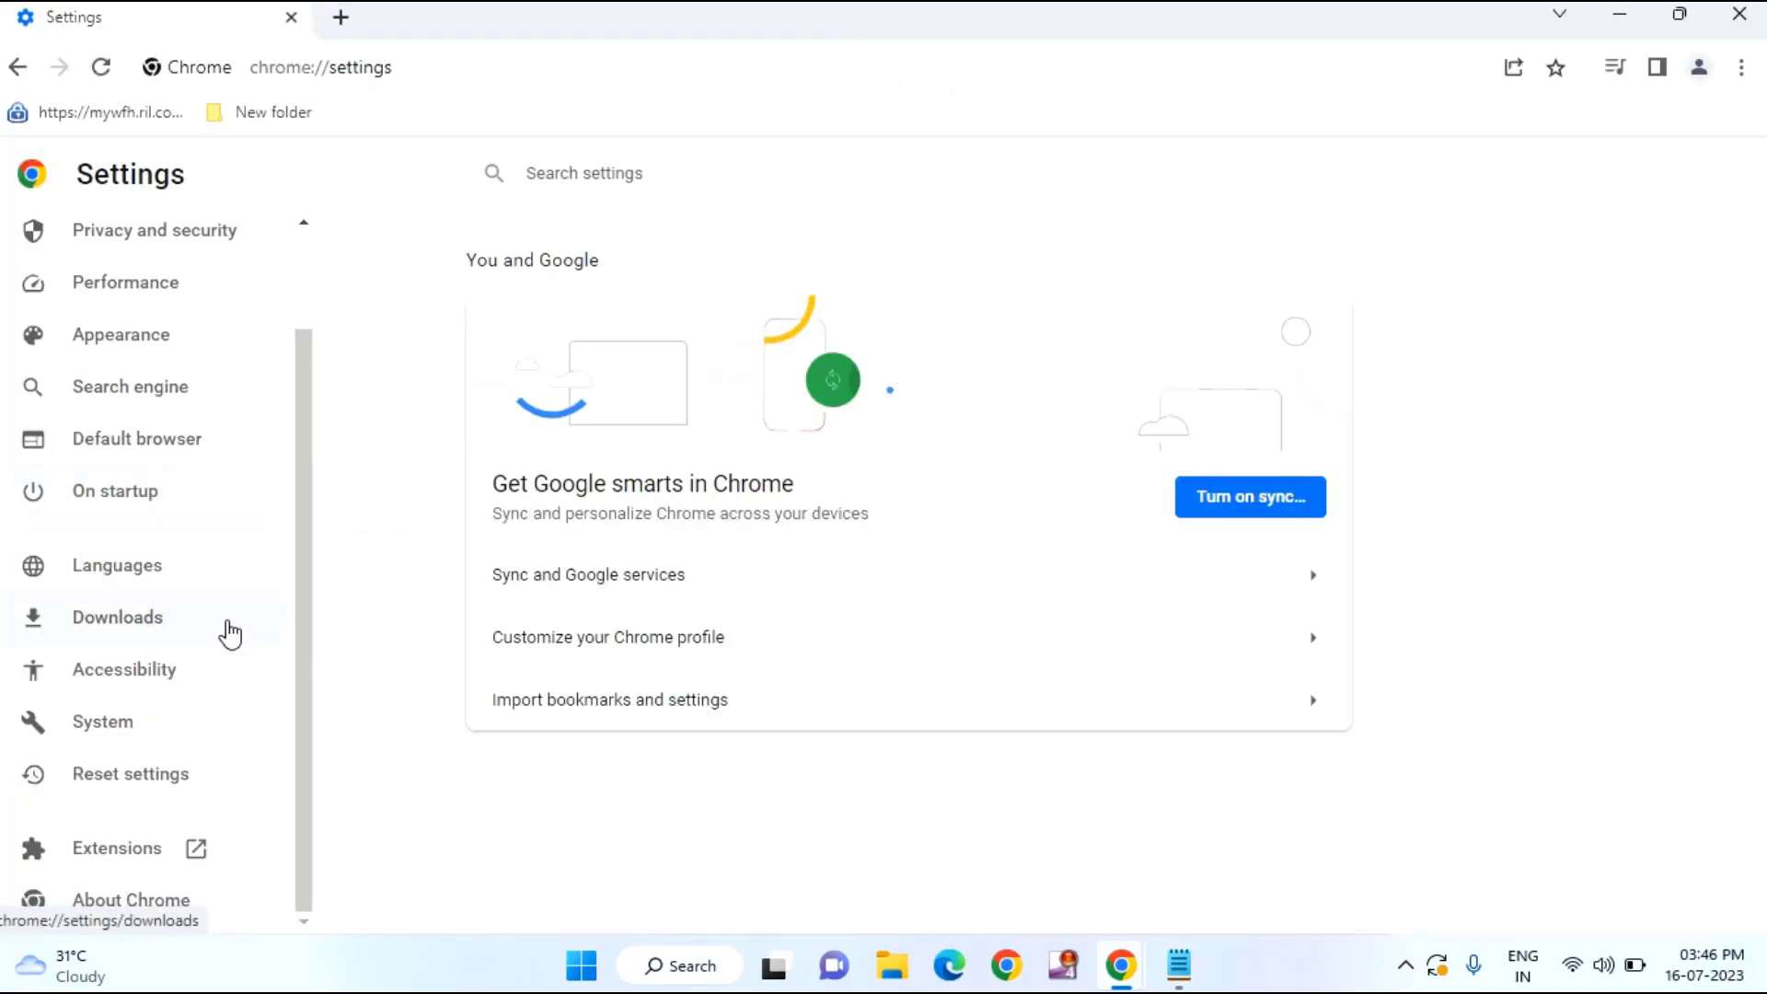
pyautogui.click(206, 241)
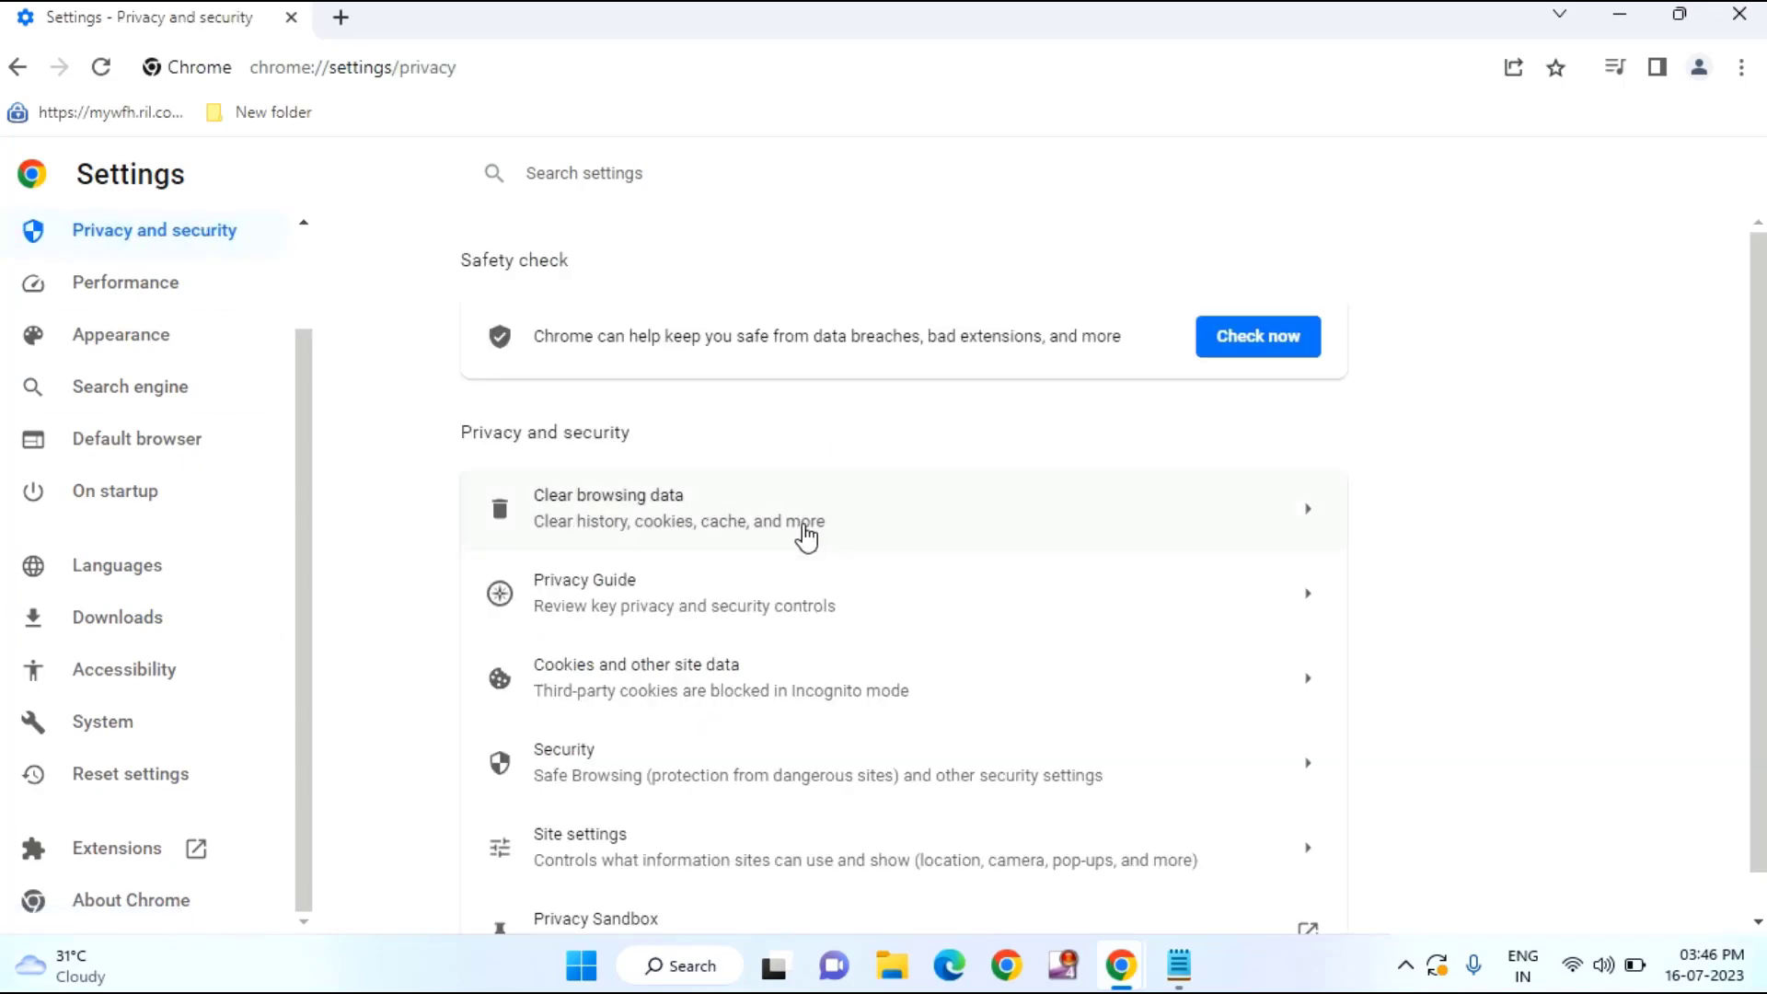
pyautogui.scroll(-1, 803, 534)
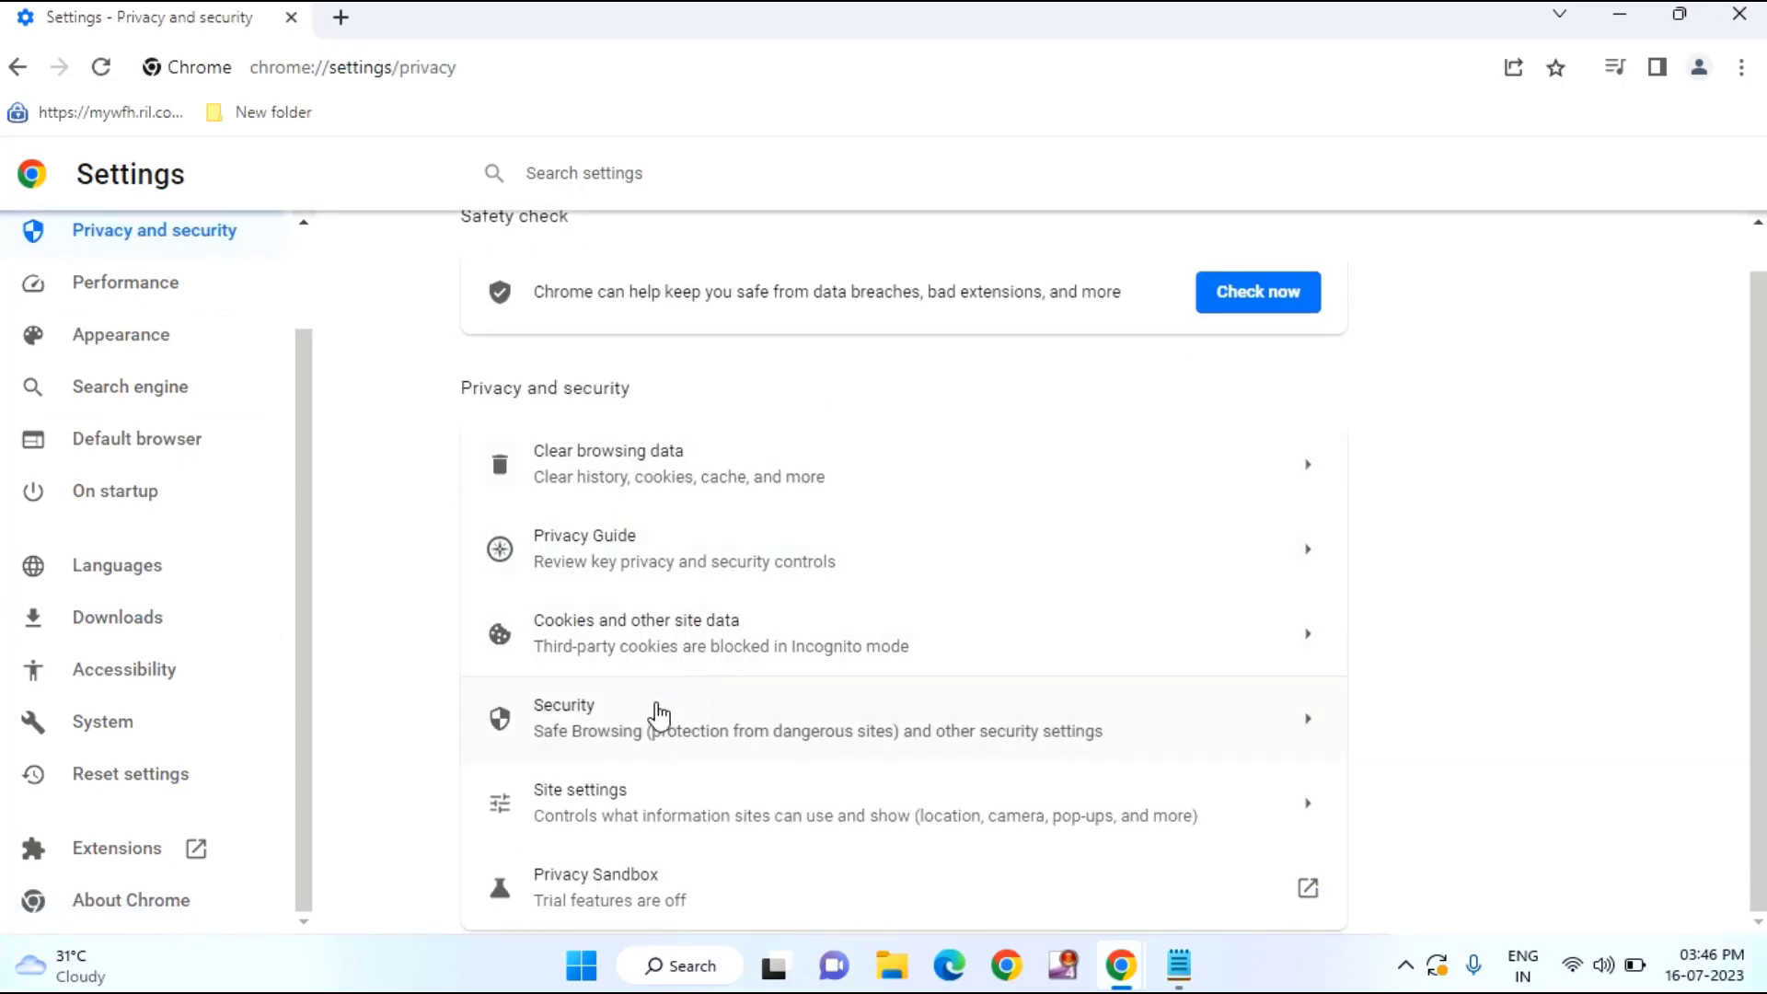
pyautogui.click(656, 716)
# - Select No protection for Safe Browsing, confirm Turn off, and close Chrome
pyautogui.scroll(-5, 828, 711)
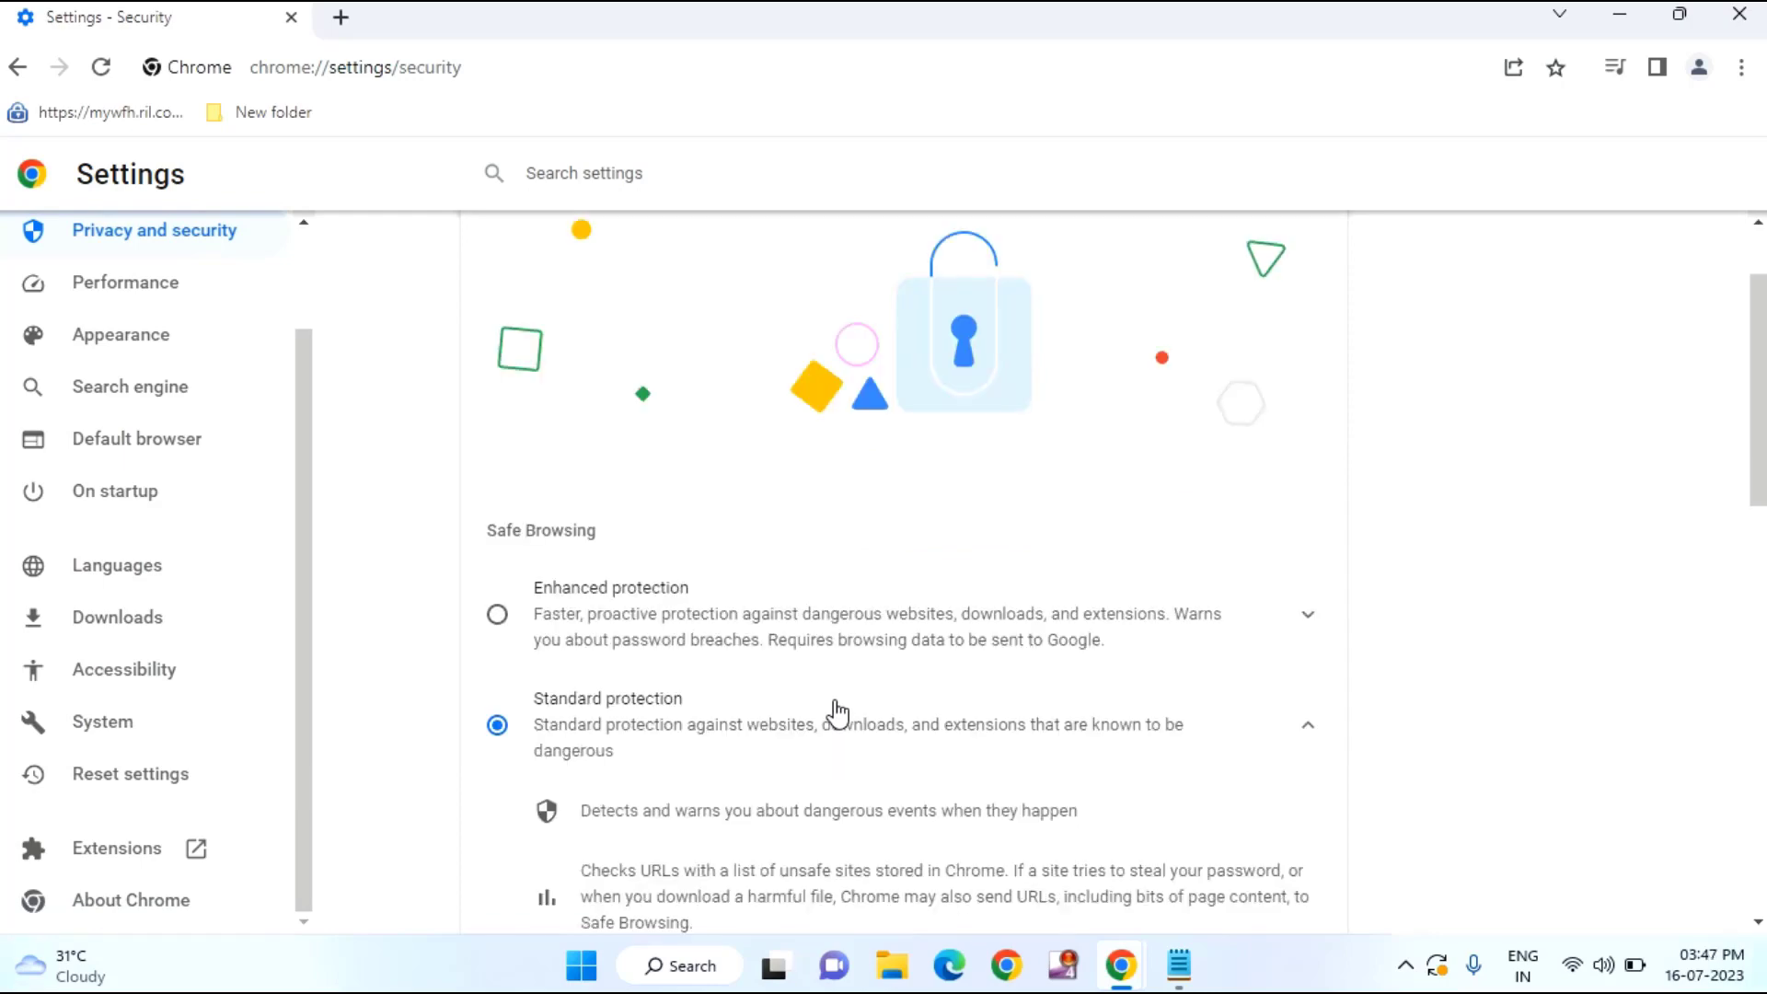
pyautogui.scroll(-3, 829, 710)
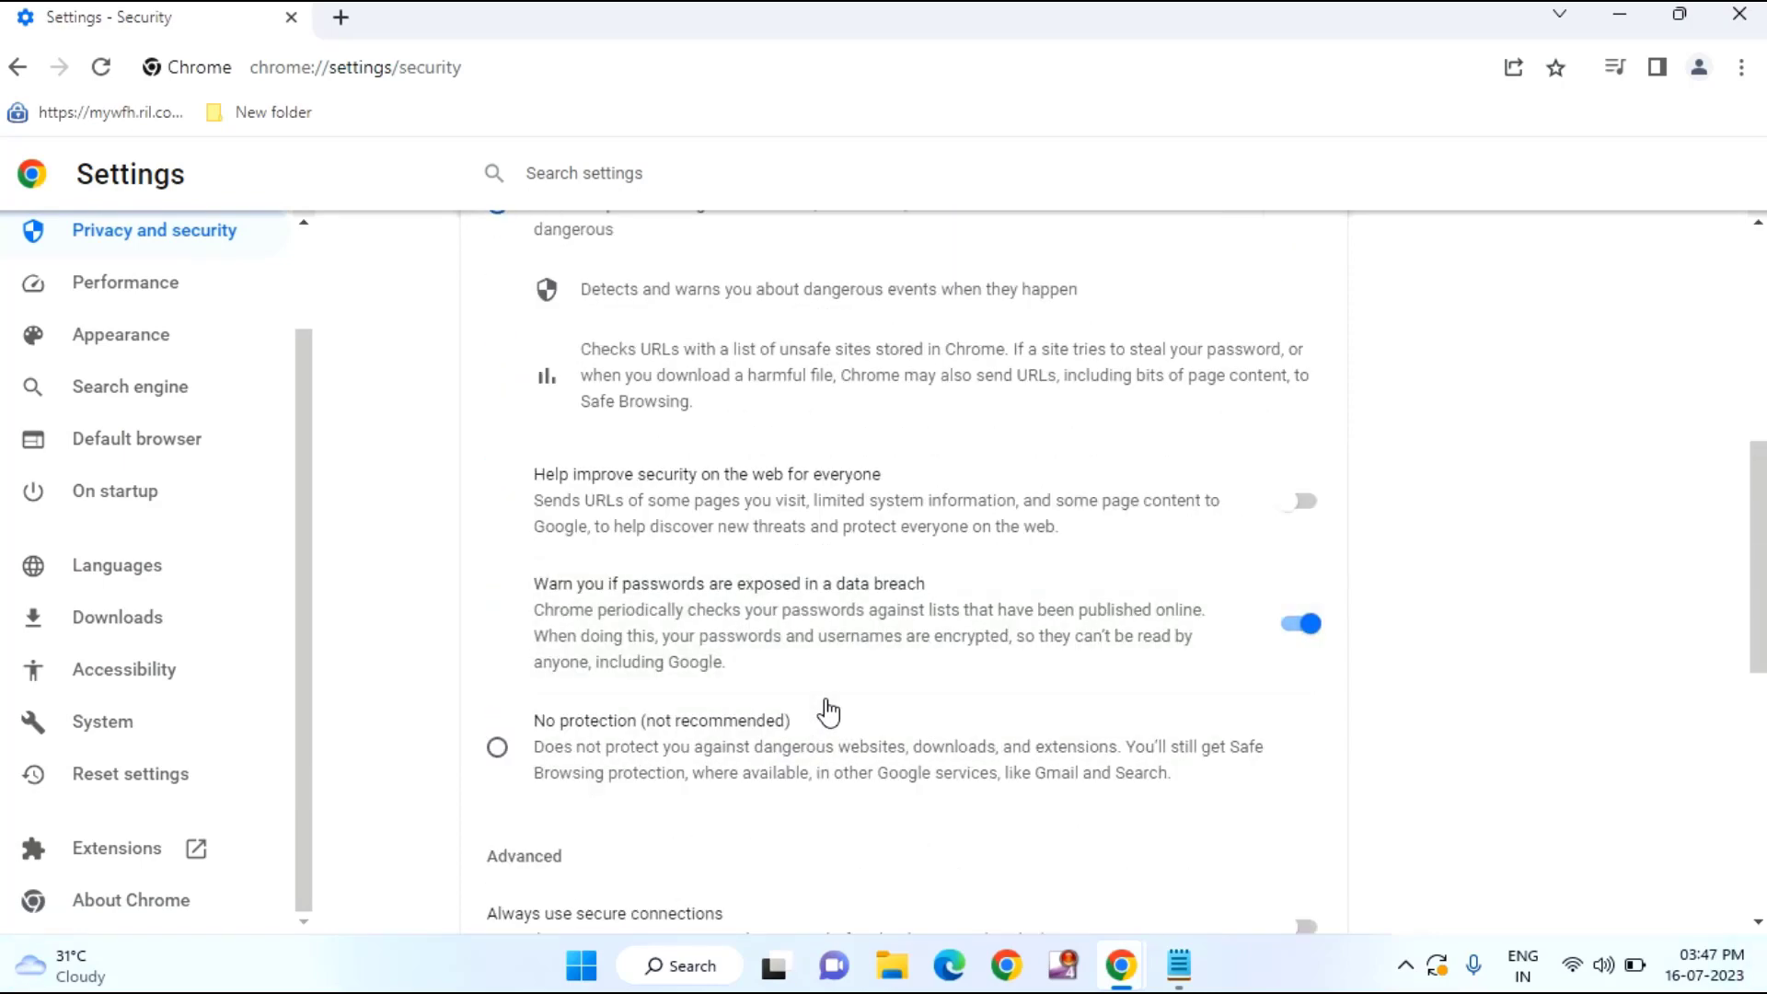
pyautogui.scroll(1, 737, 716)
pyautogui.click(504, 760)
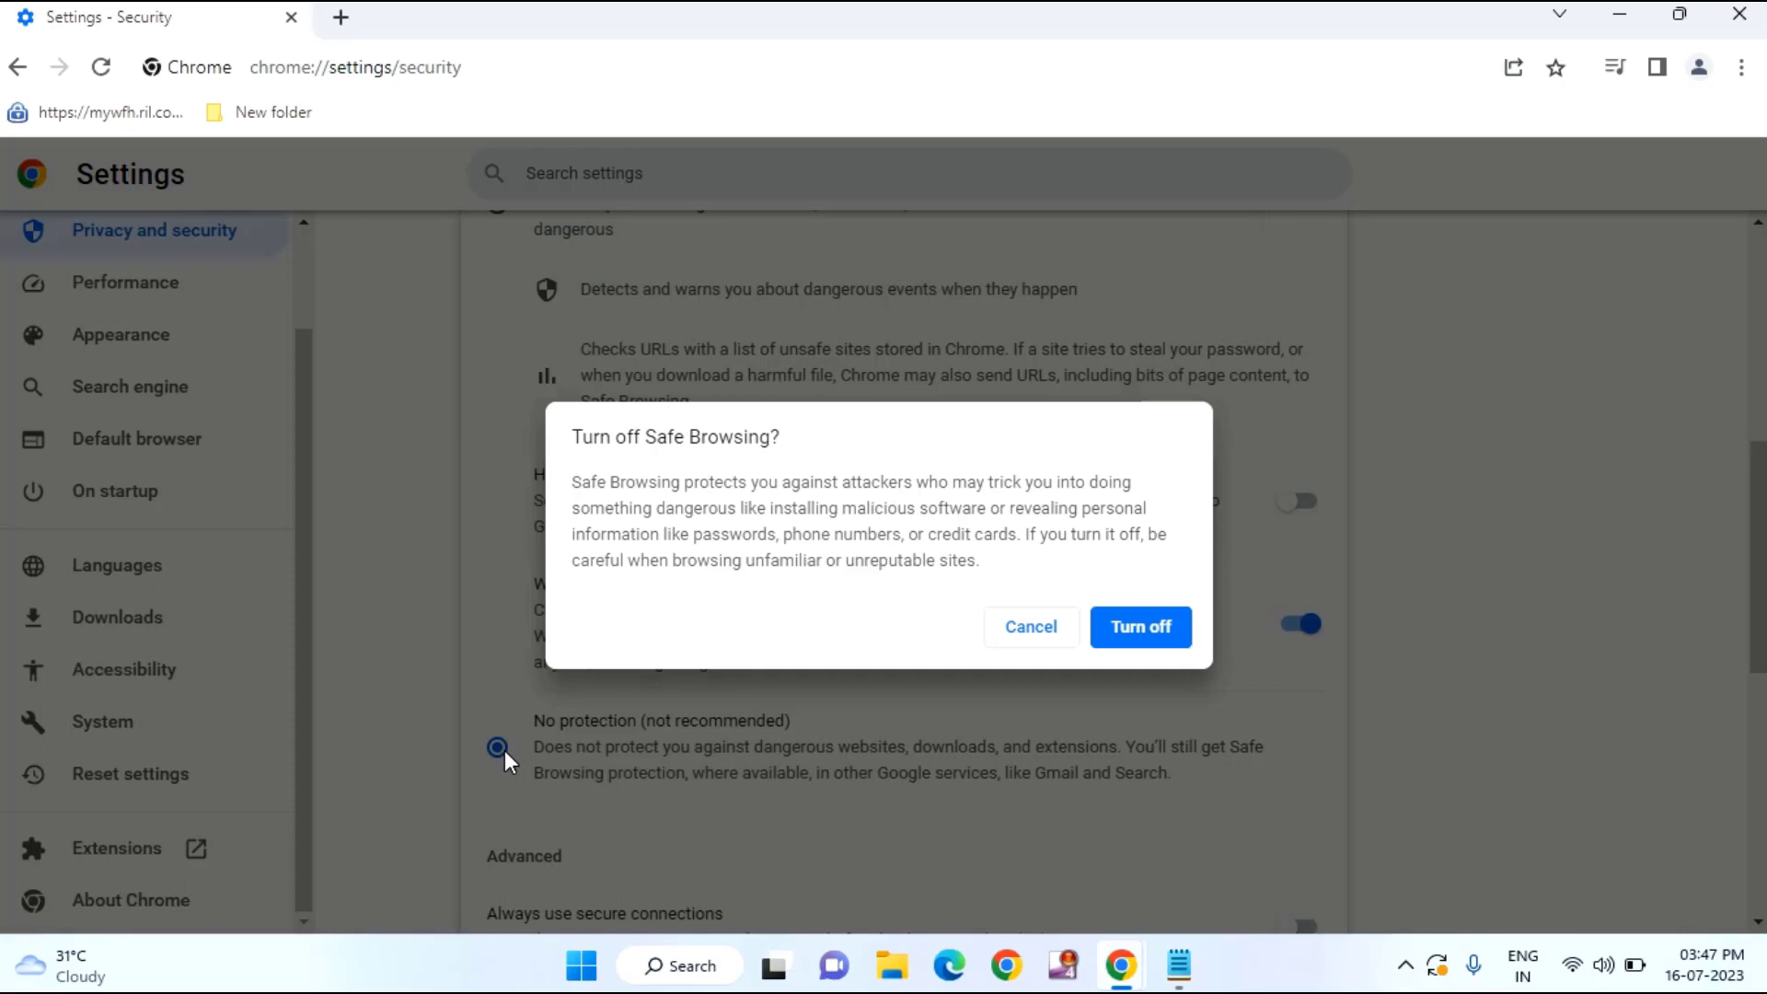
pyautogui.click(1146, 635)
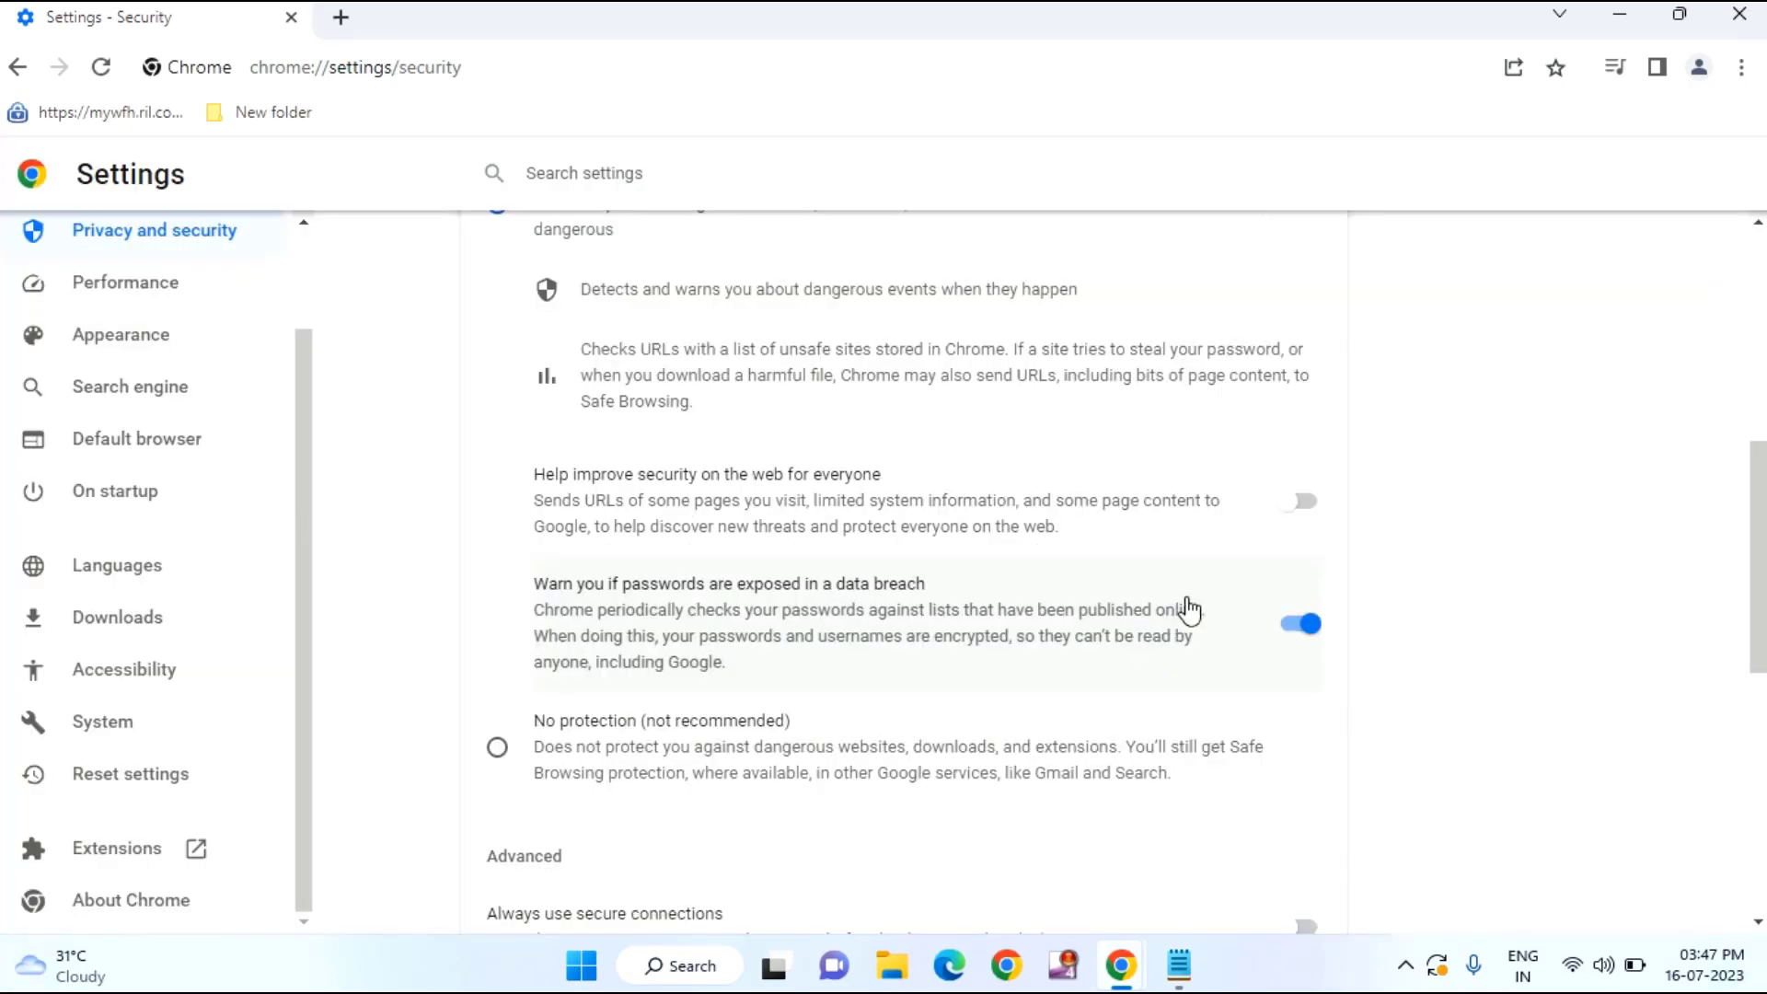
pyautogui.click(1743, 15)
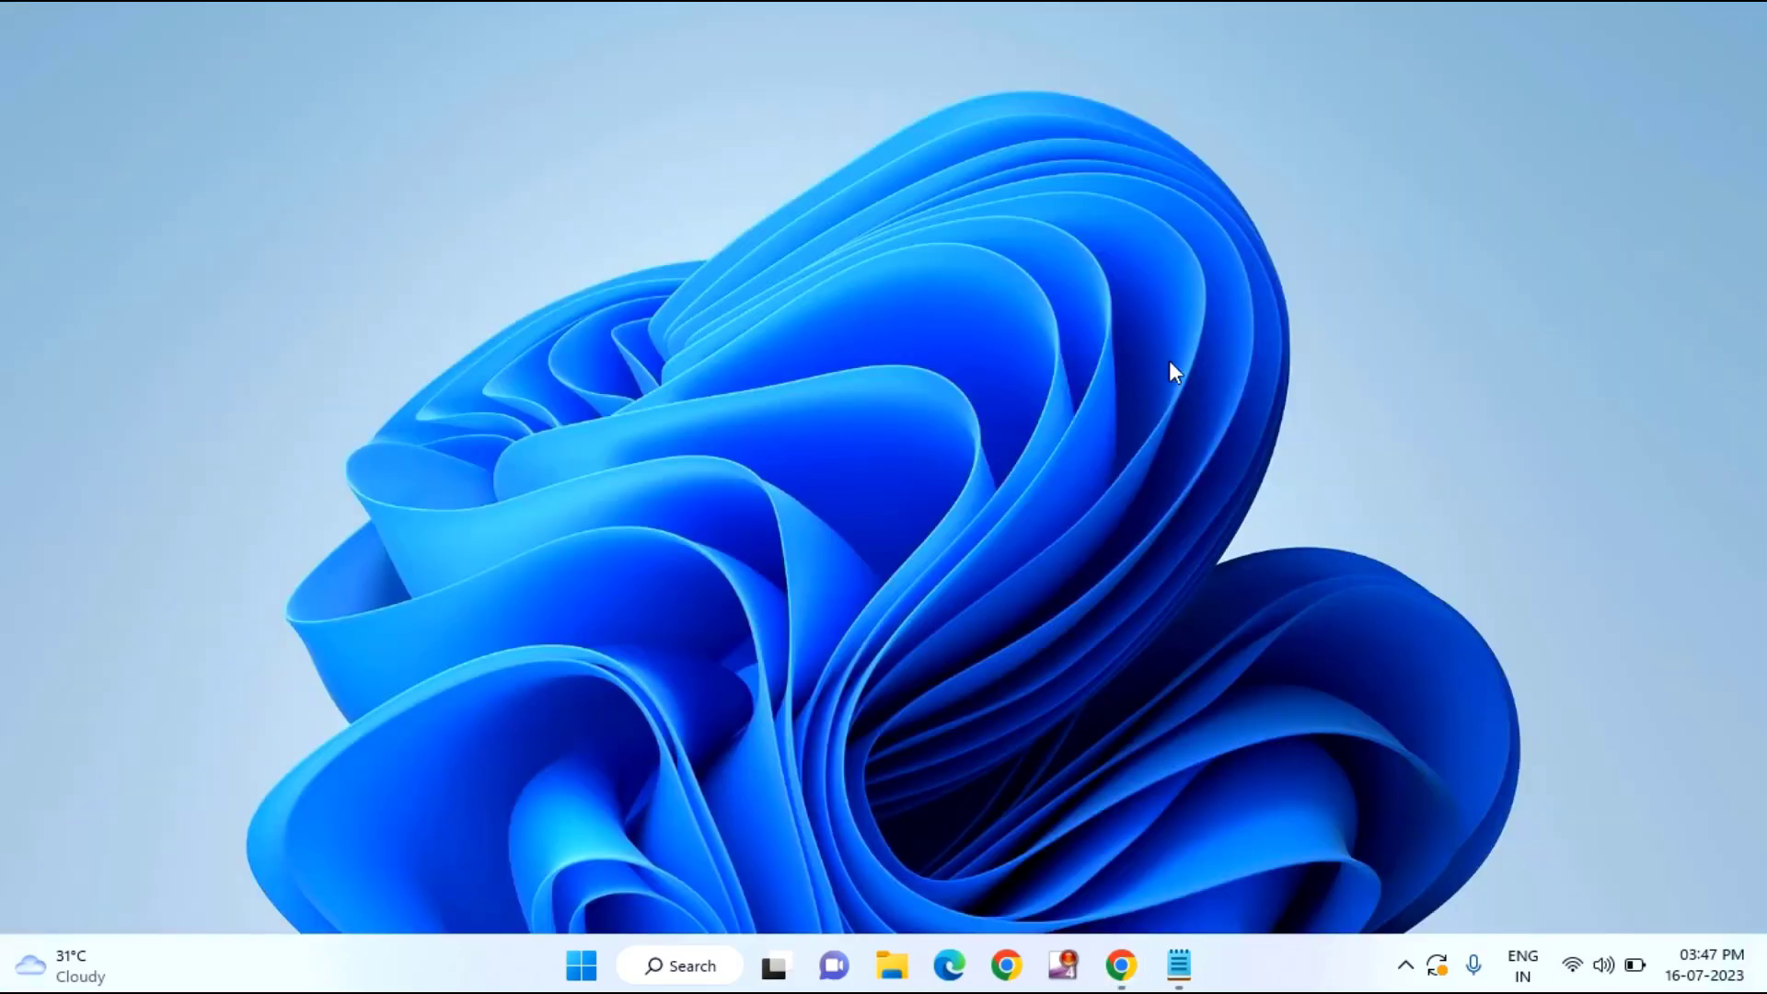
# - Launch Settings by searching 'sett' in Start and go to Apps > Apps & features
pyautogui.click(582, 965)
pyautogui.click(709, 107)
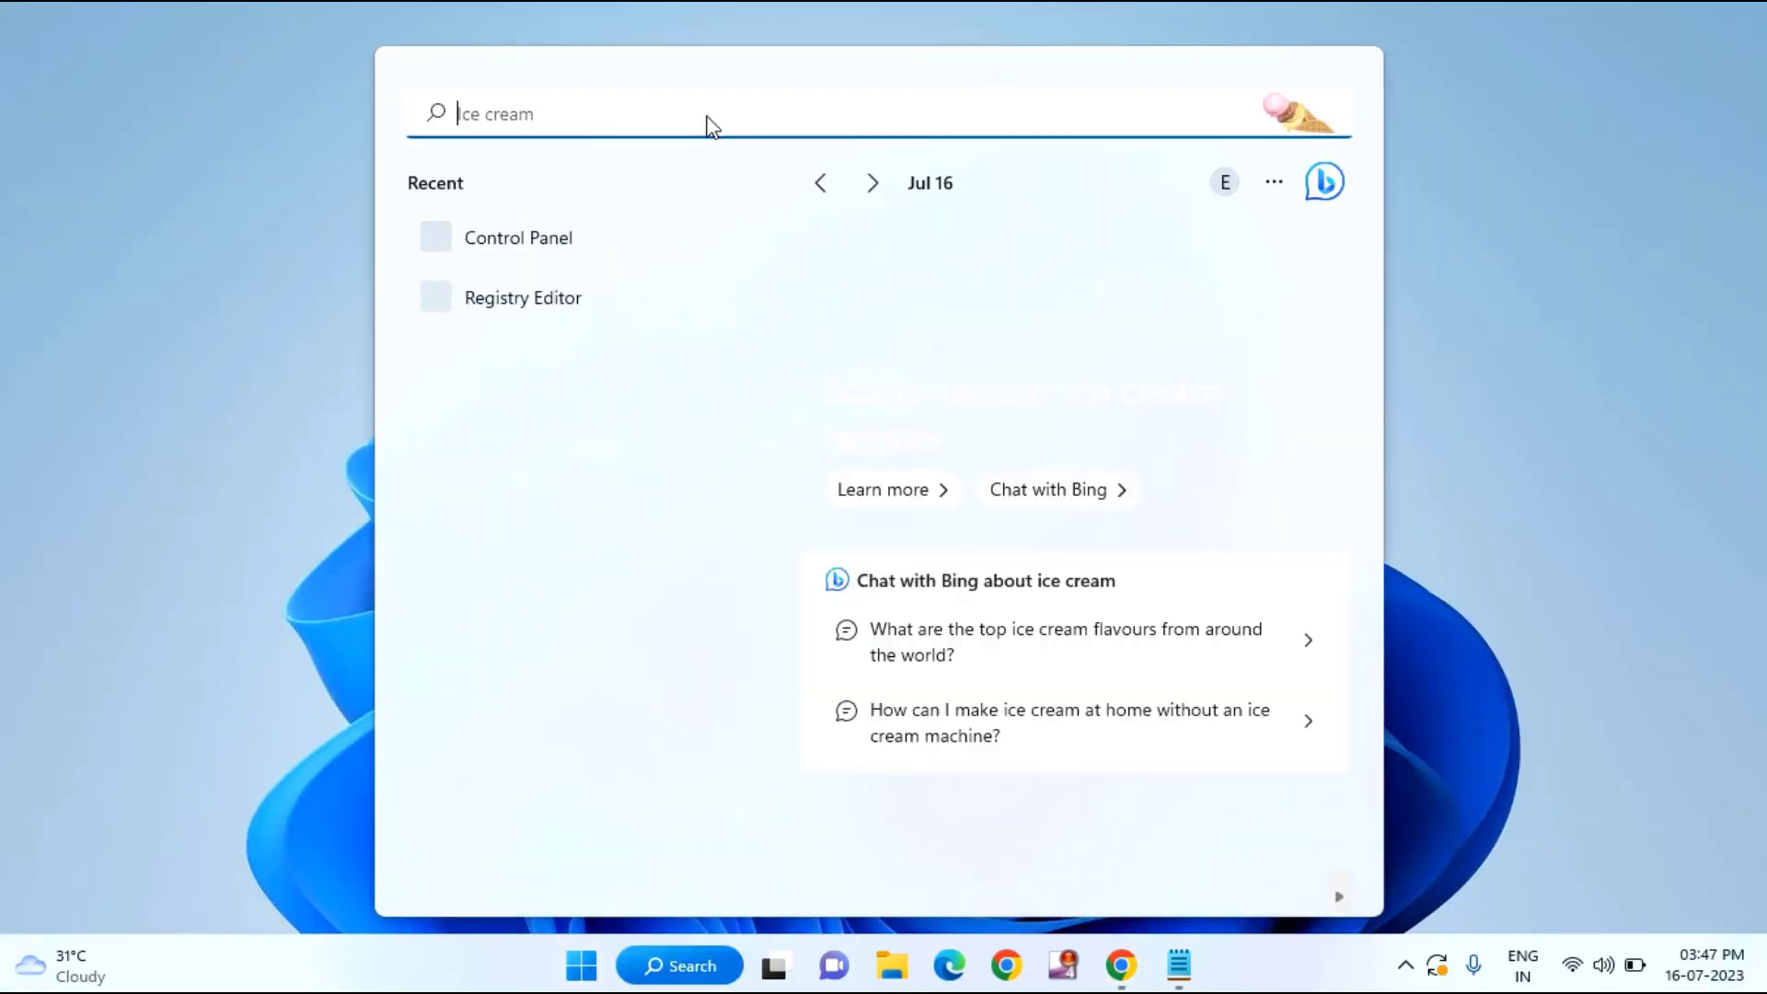
pyautogui.write('sett')
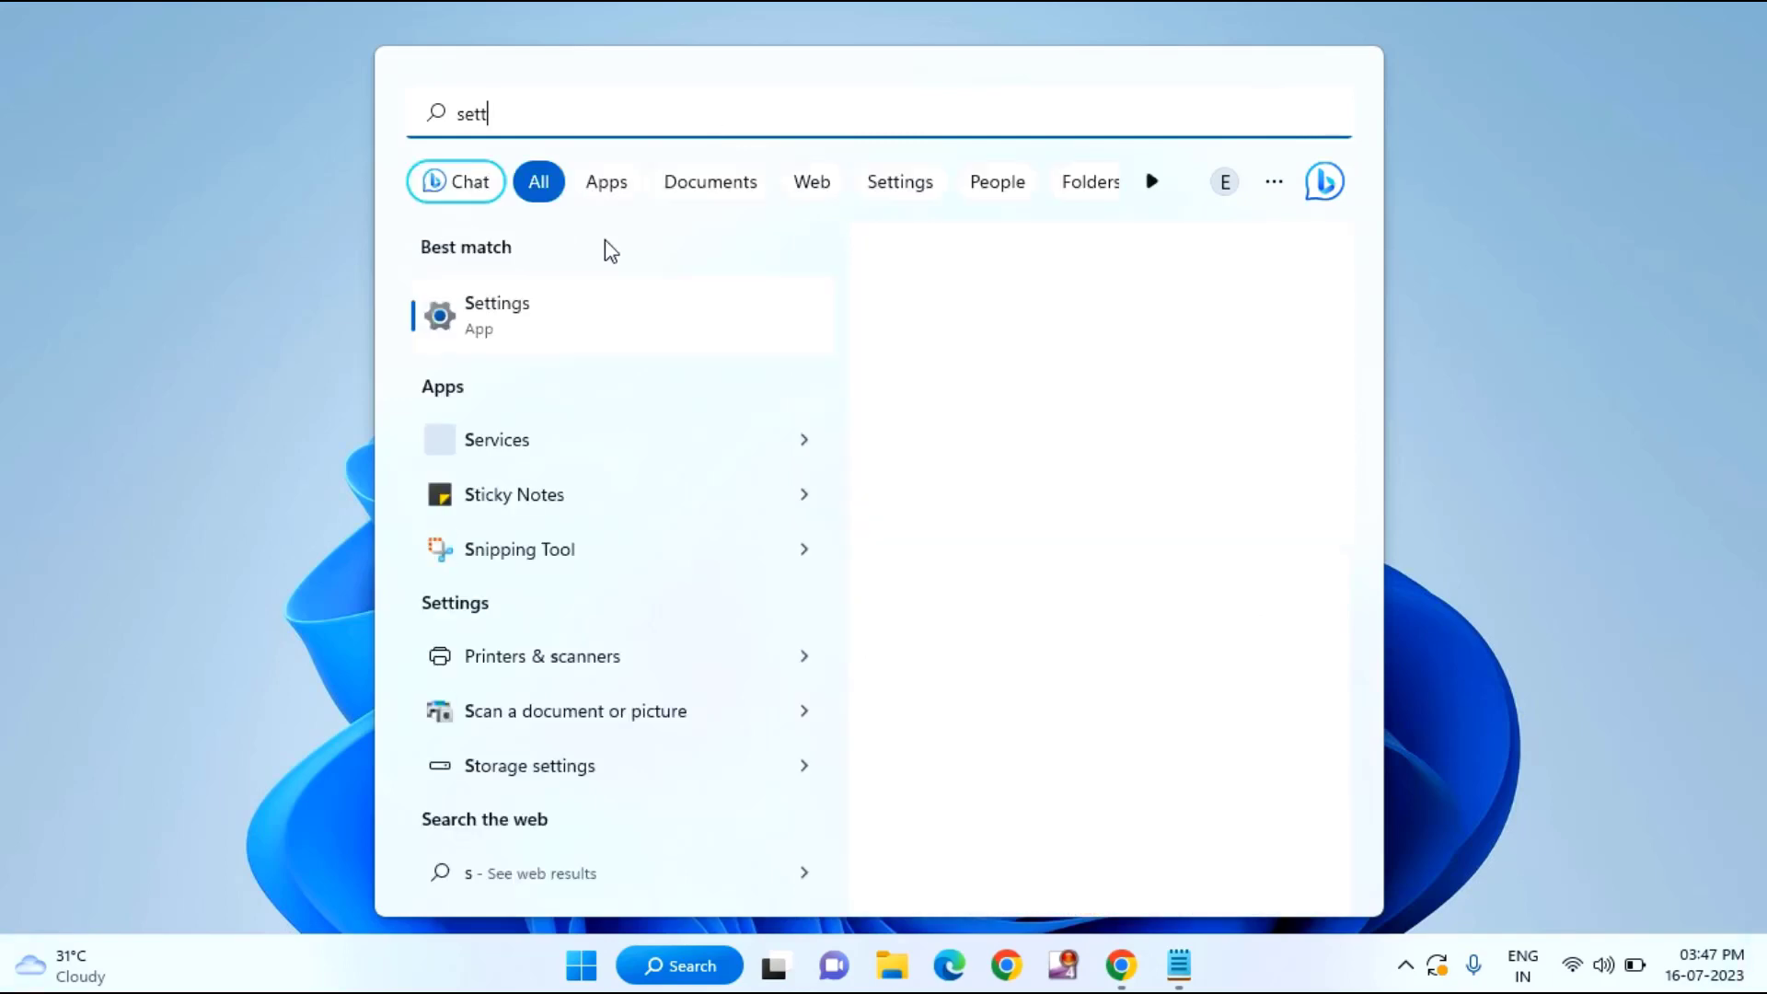
pyautogui.click(558, 317)
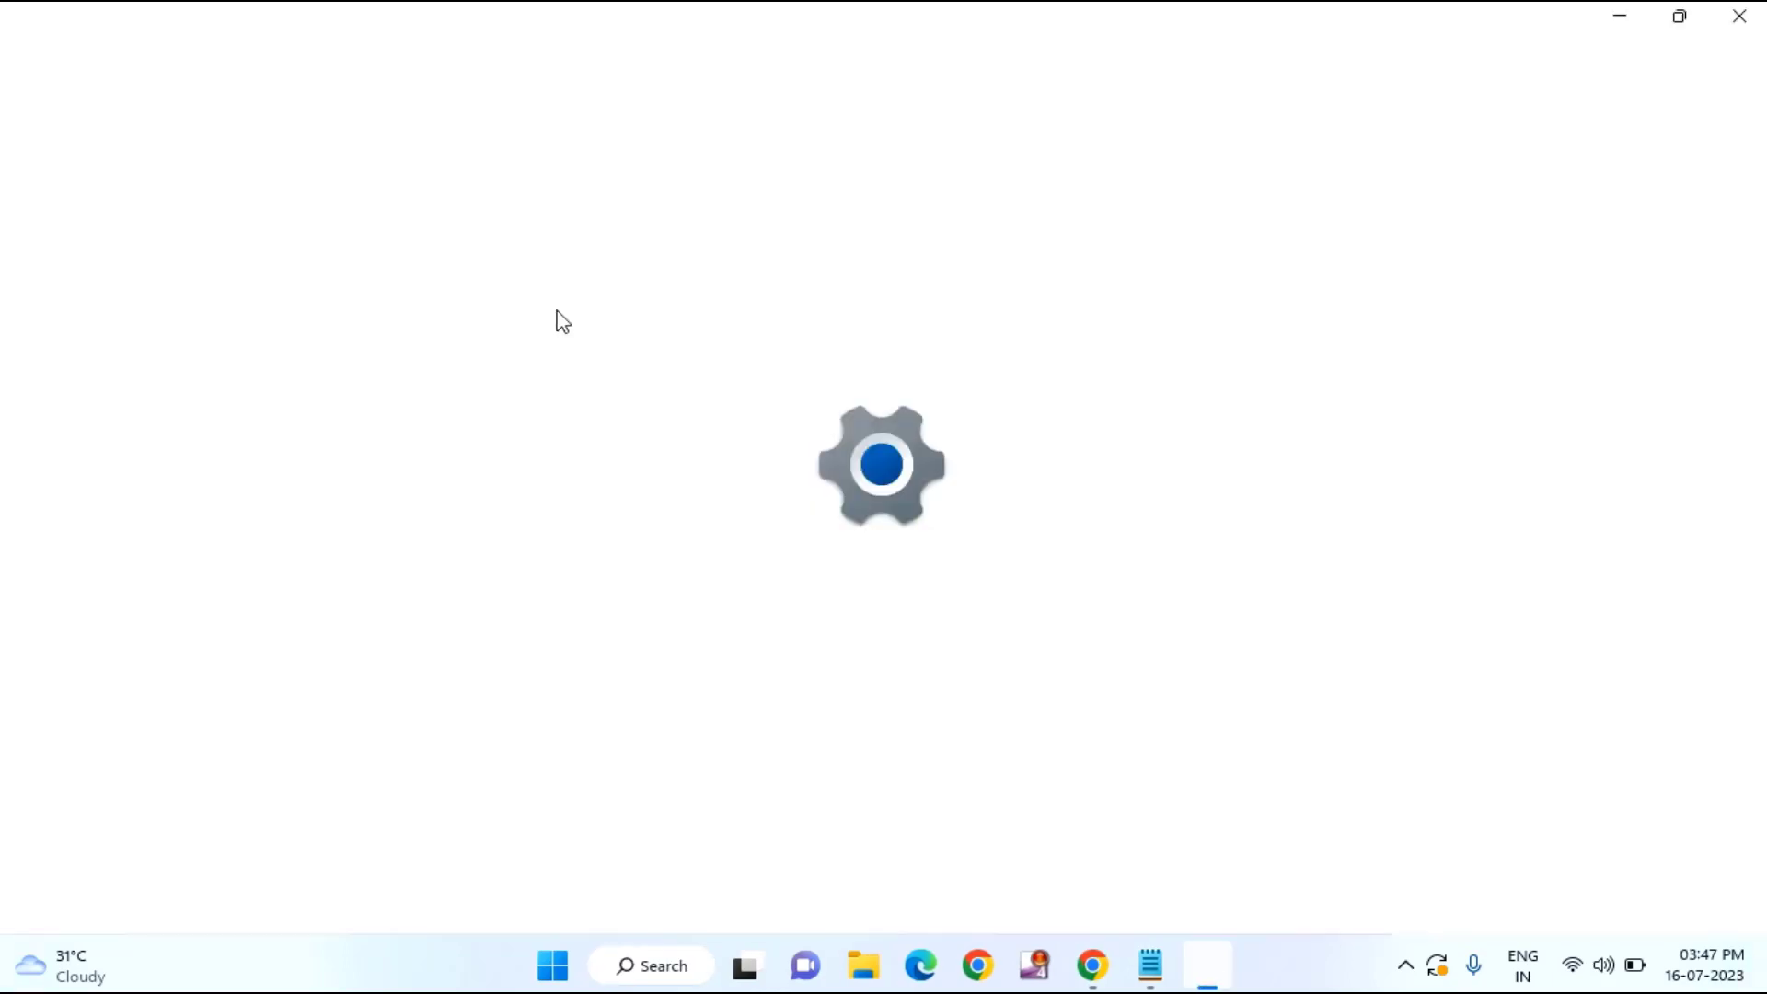
pyautogui.click(175, 497)
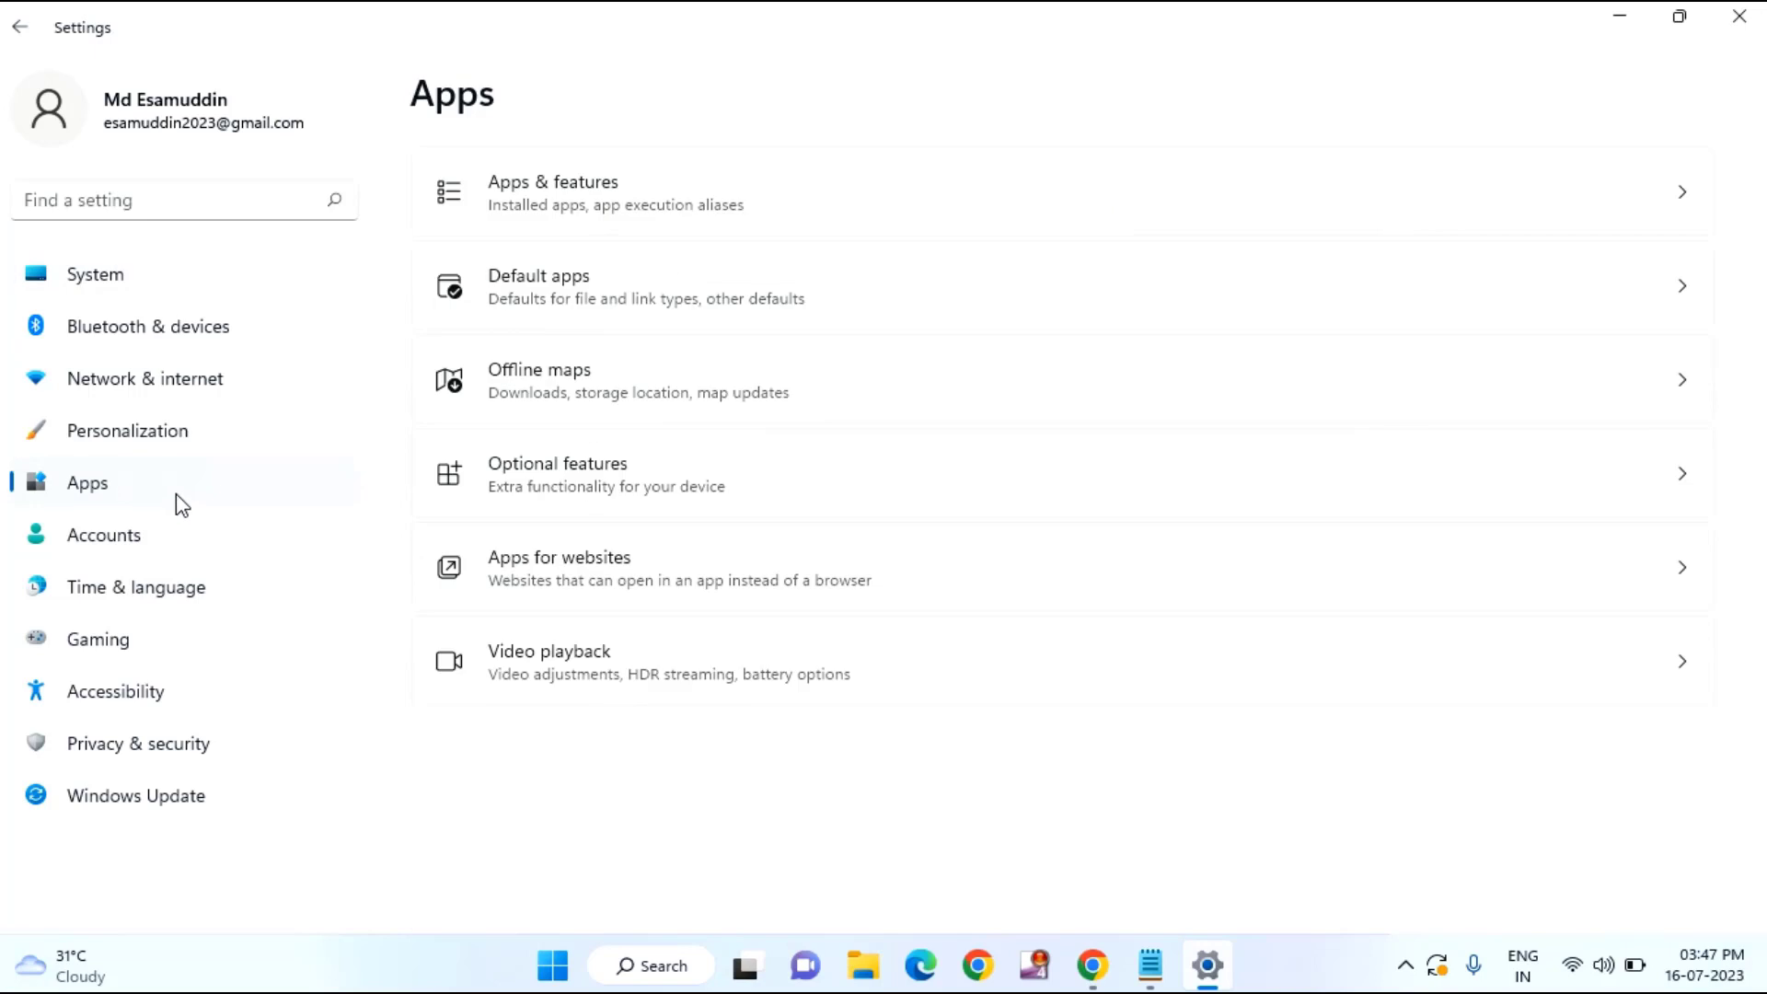
pyautogui.click(641, 217)
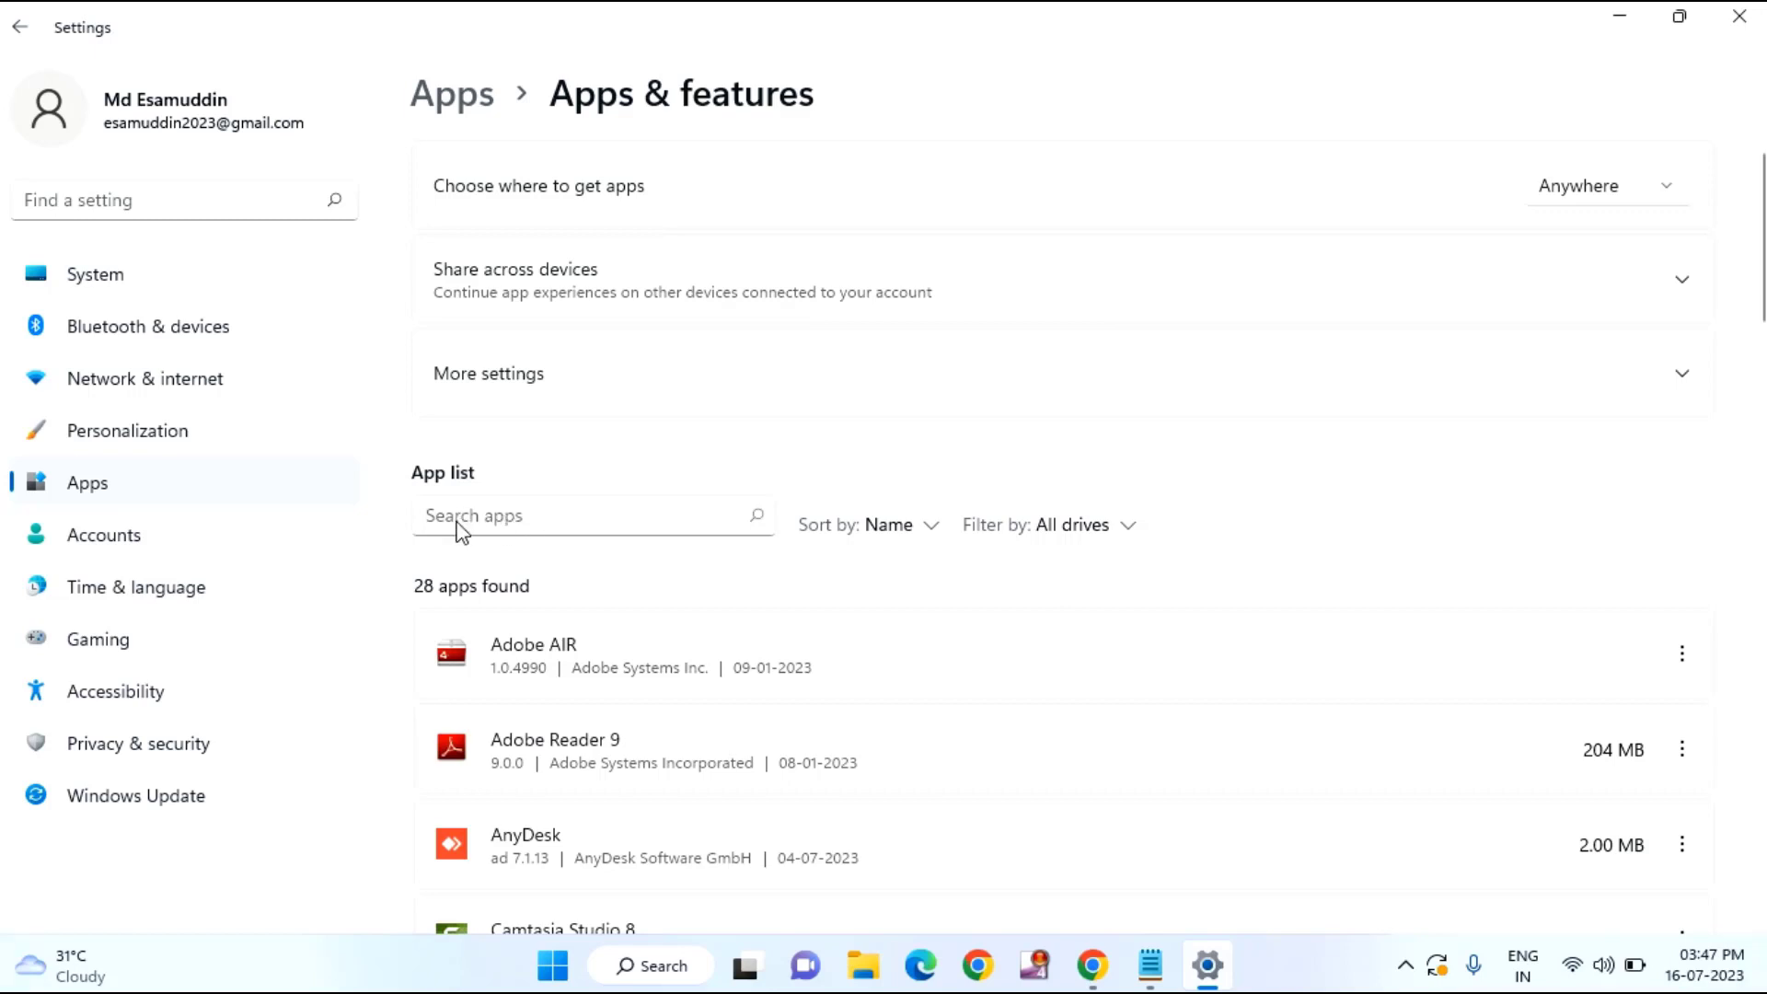
# - Search the installed apps for 'robl', find no match, and clear part of the search
pyautogui.click(580, 558)
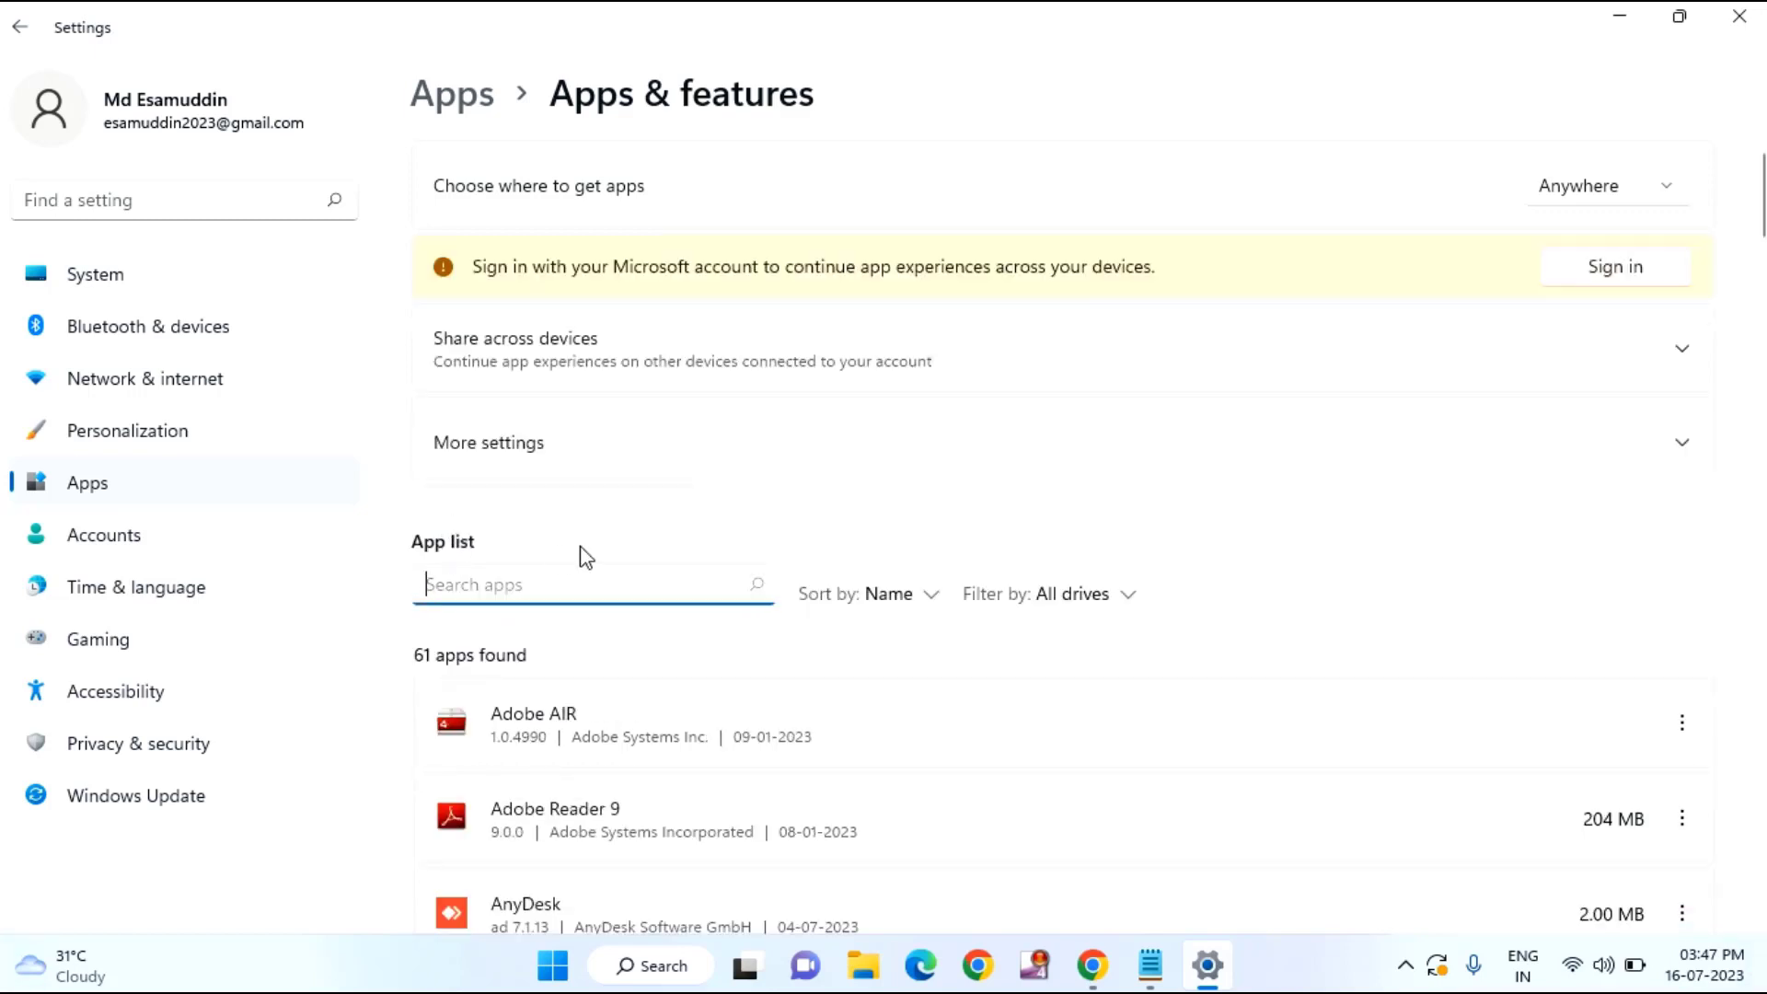
pyautogui.write('rob')
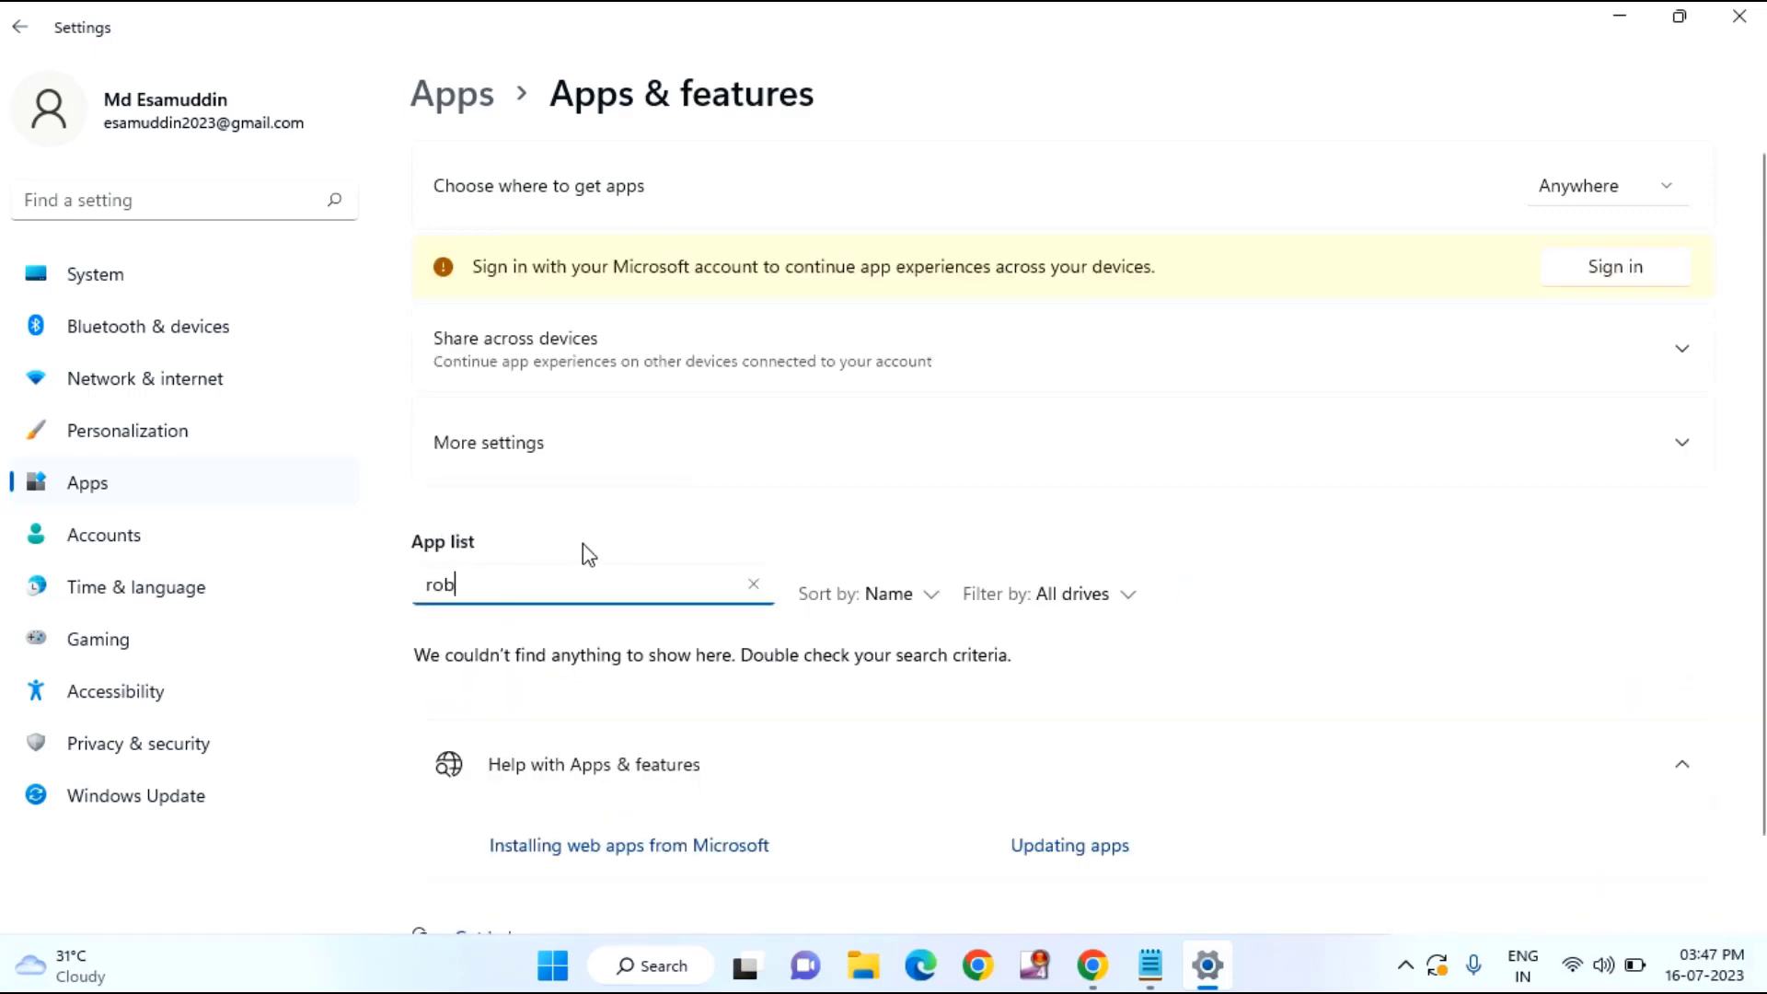
pyautogui.write('l')
pyautogui.scroll(-2, 801, 718)
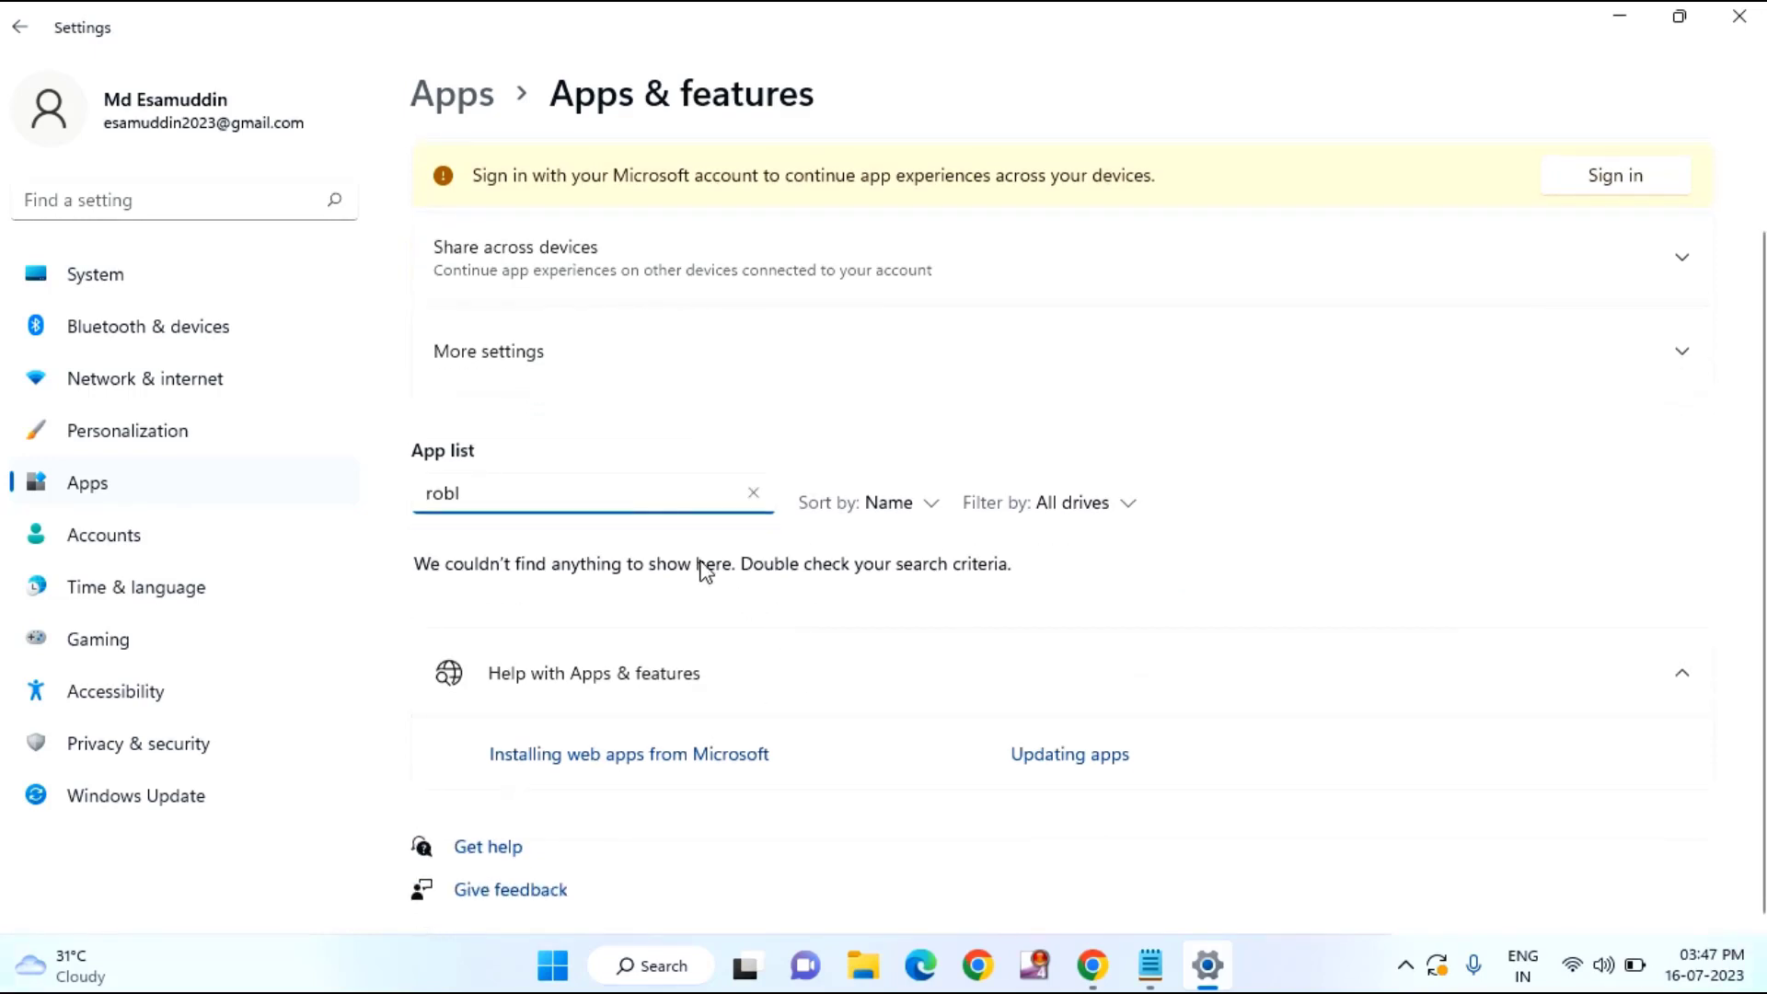
pyautogui.press('BackSpace')
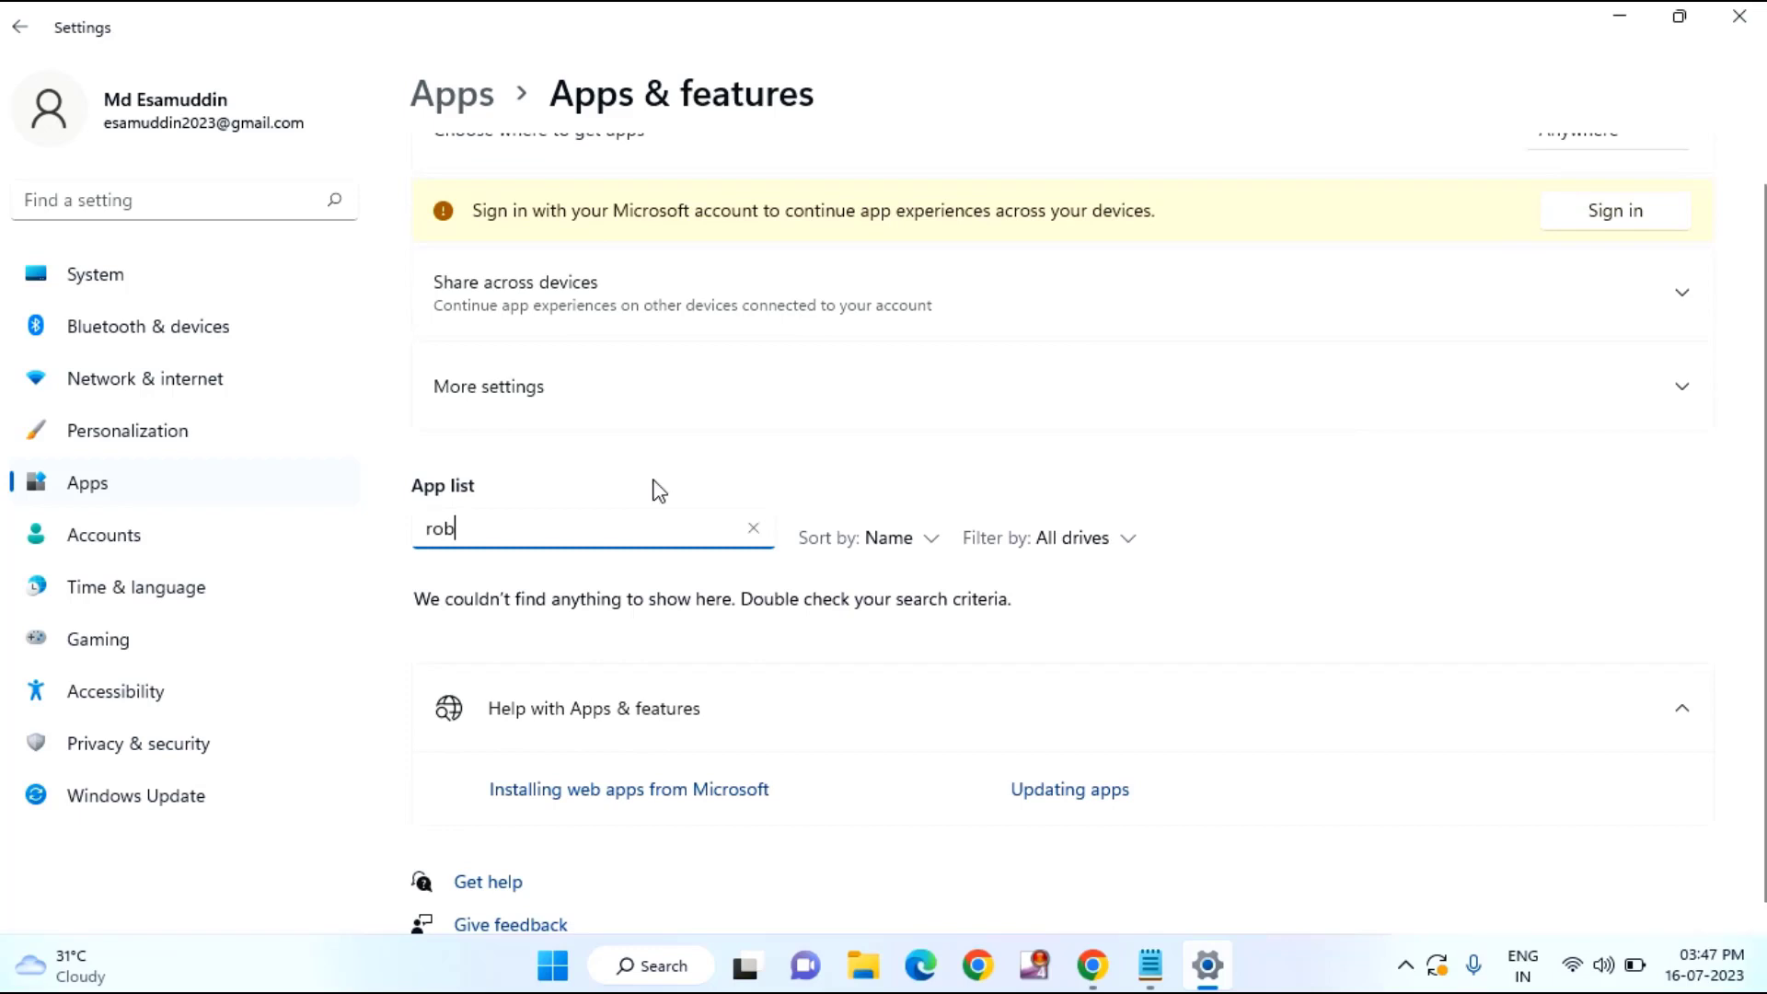
pyautogui.press('BackSpace')
pyautogui.press('BackSpace')
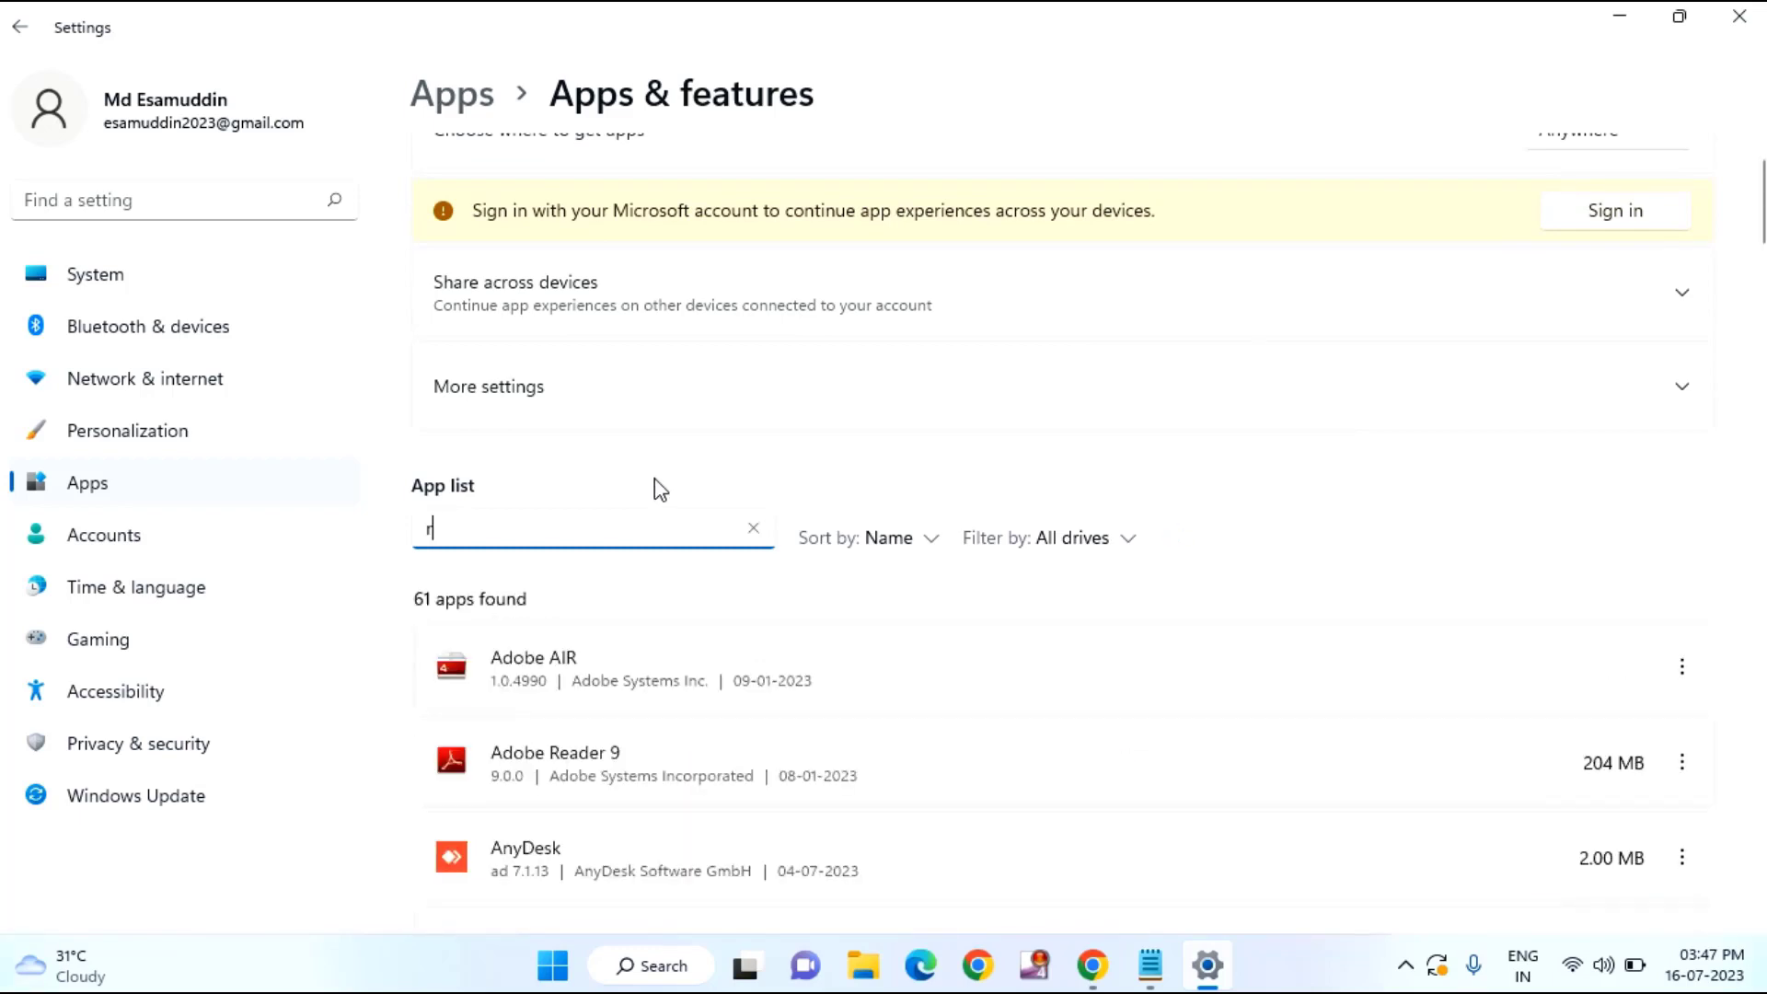
# - Repair Microsoft Teams from its Advanced options page and close Settings
pyautogui.scroll(-20, 659, 489)
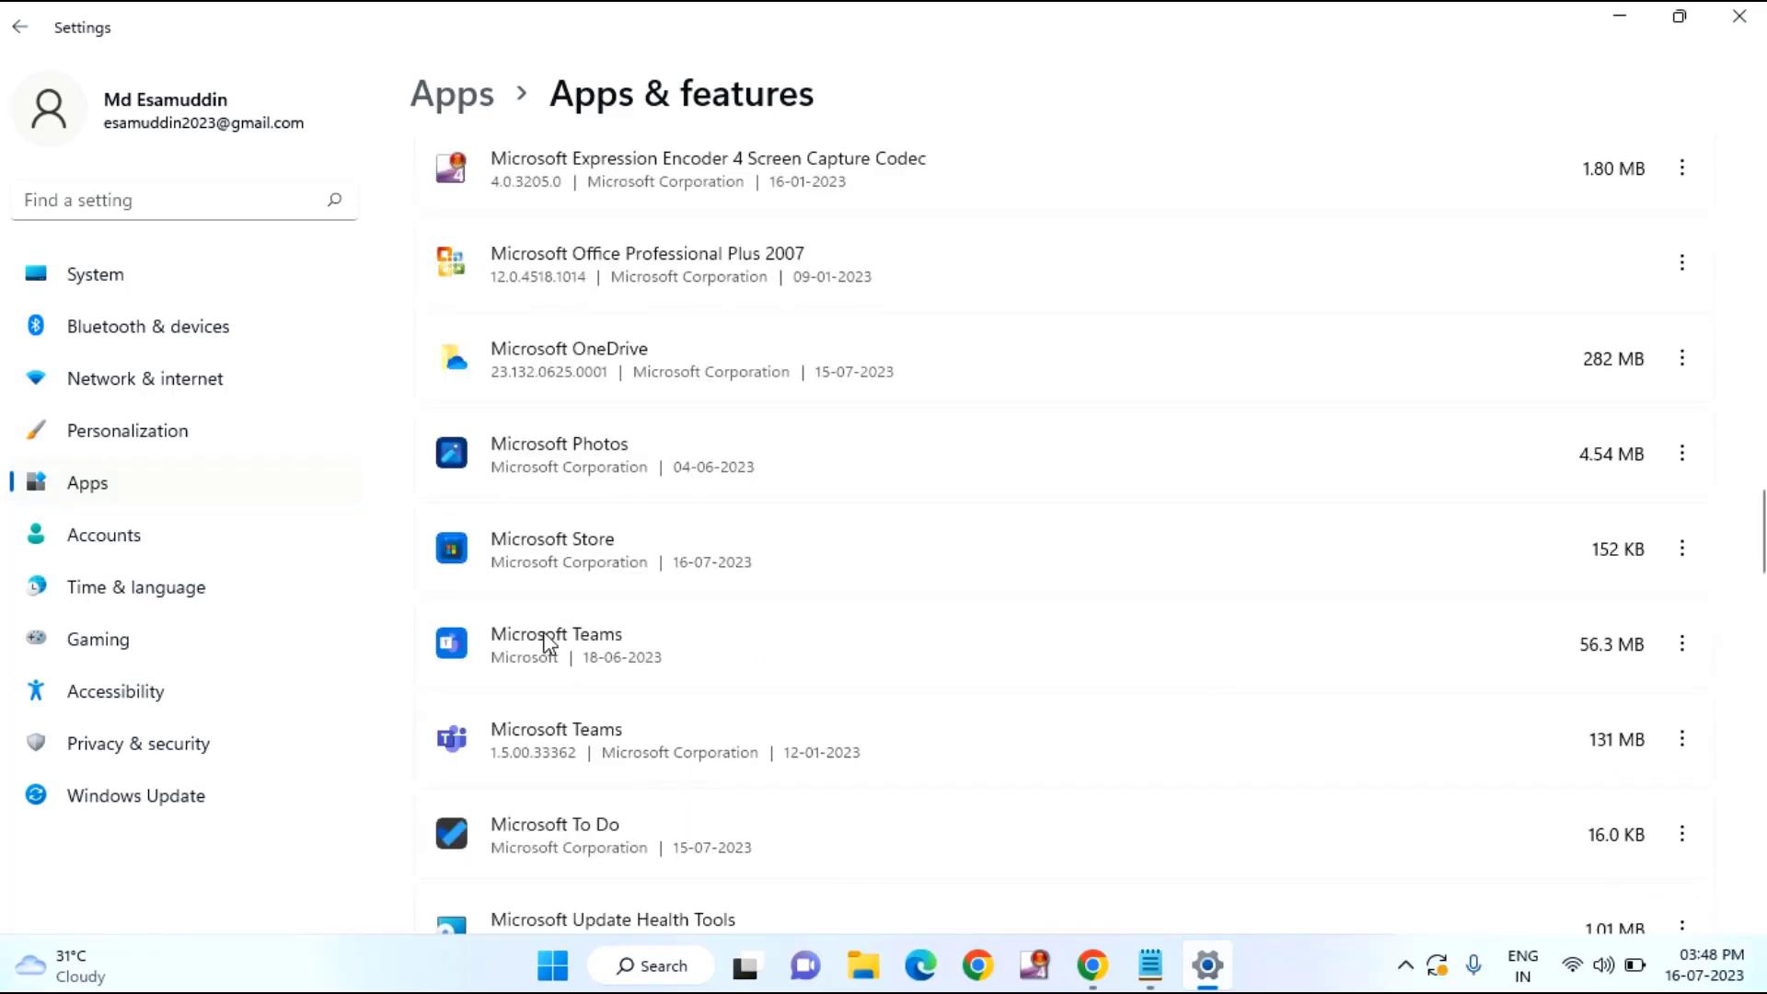
pyautogui.click(1670, 650)
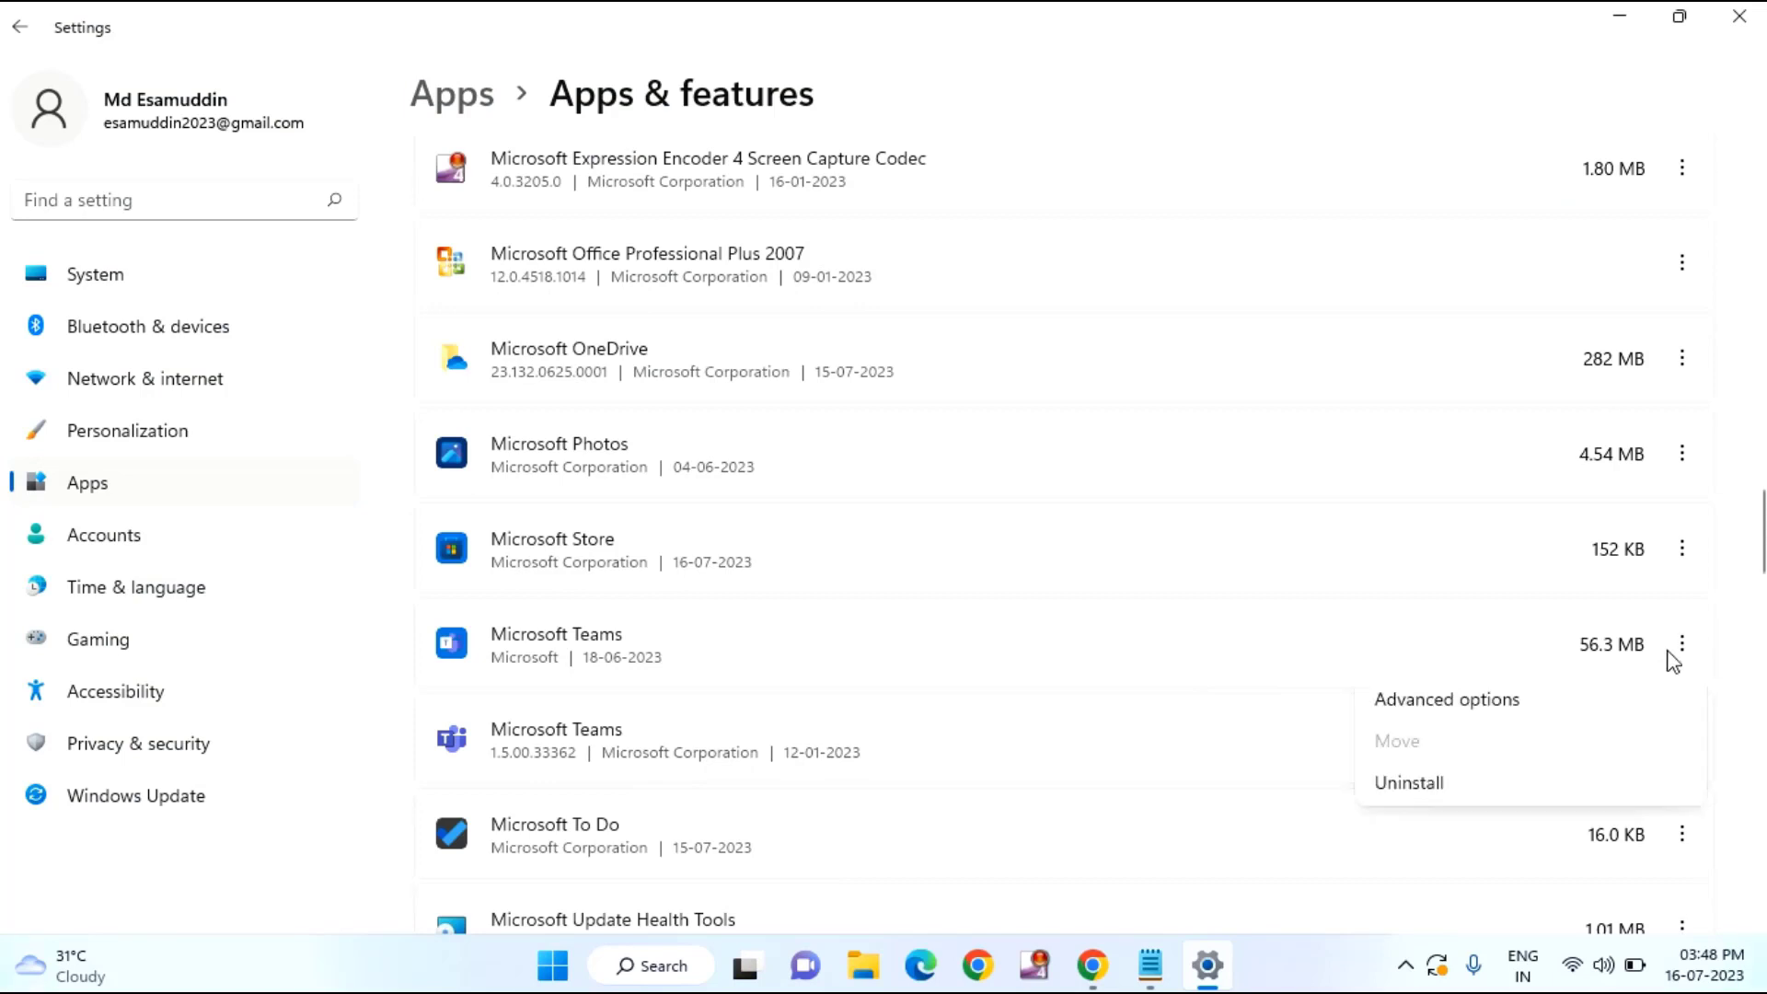
pyautogui.click(1500, 704)
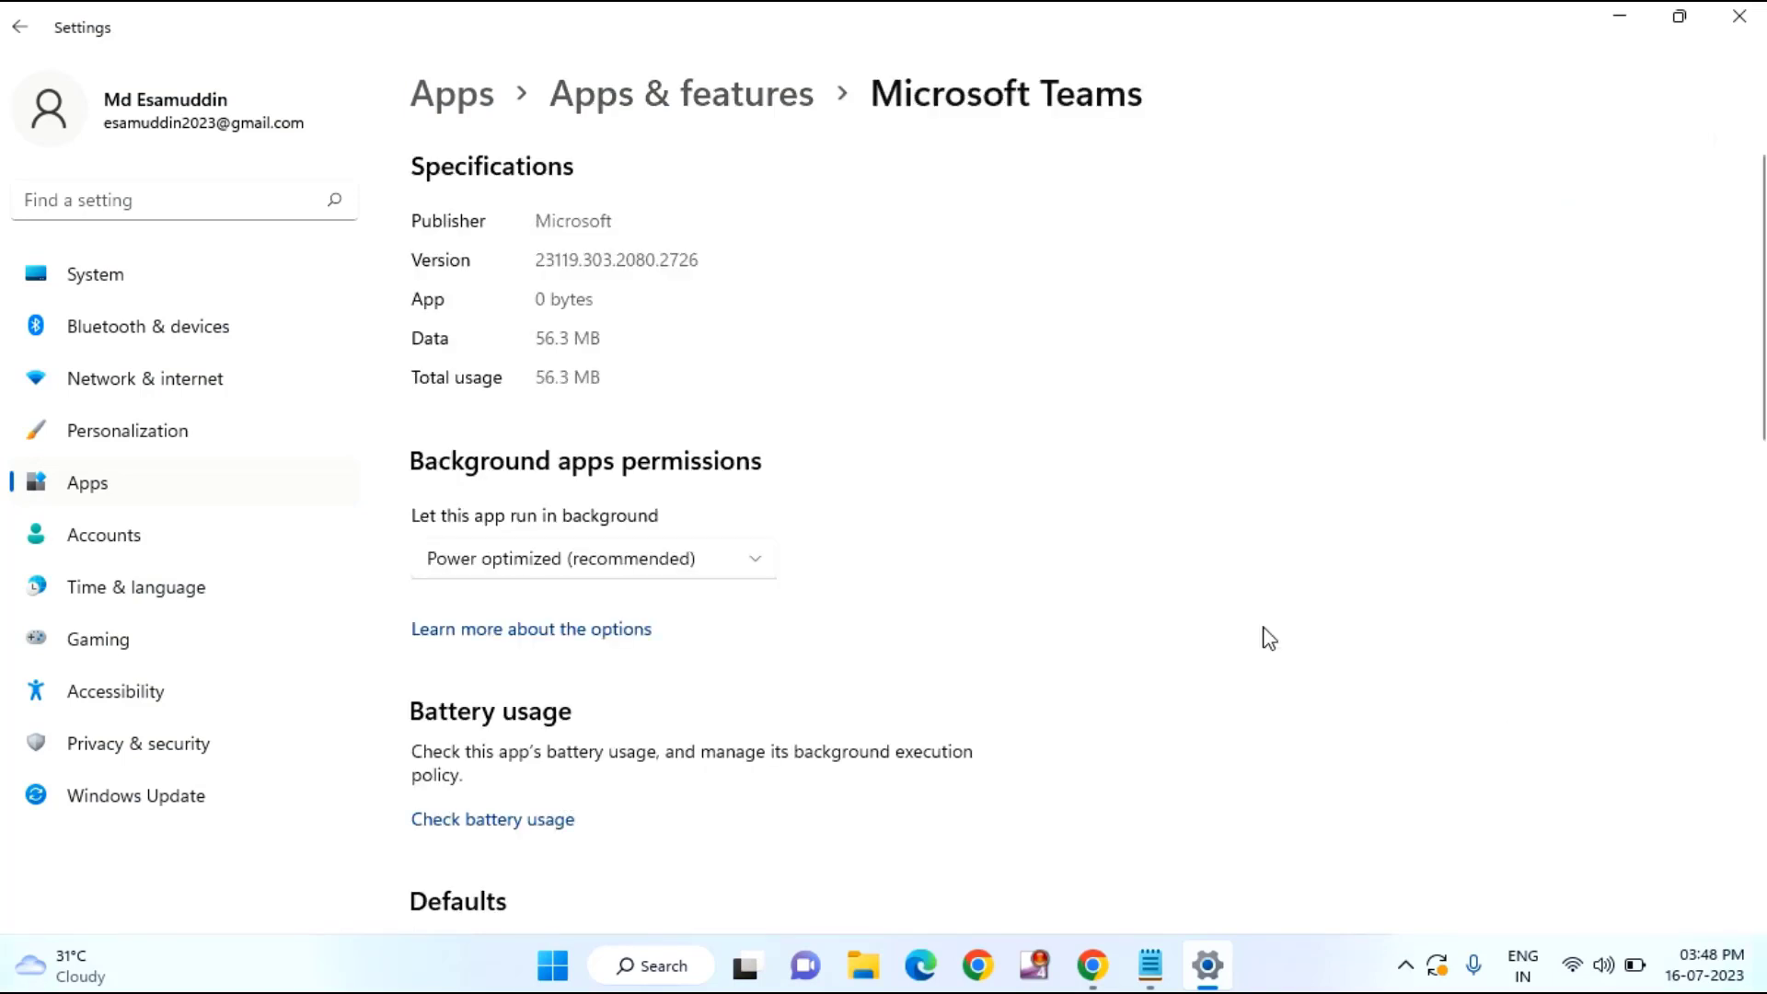
pyautogui.scroll(-10, 1083, 556)
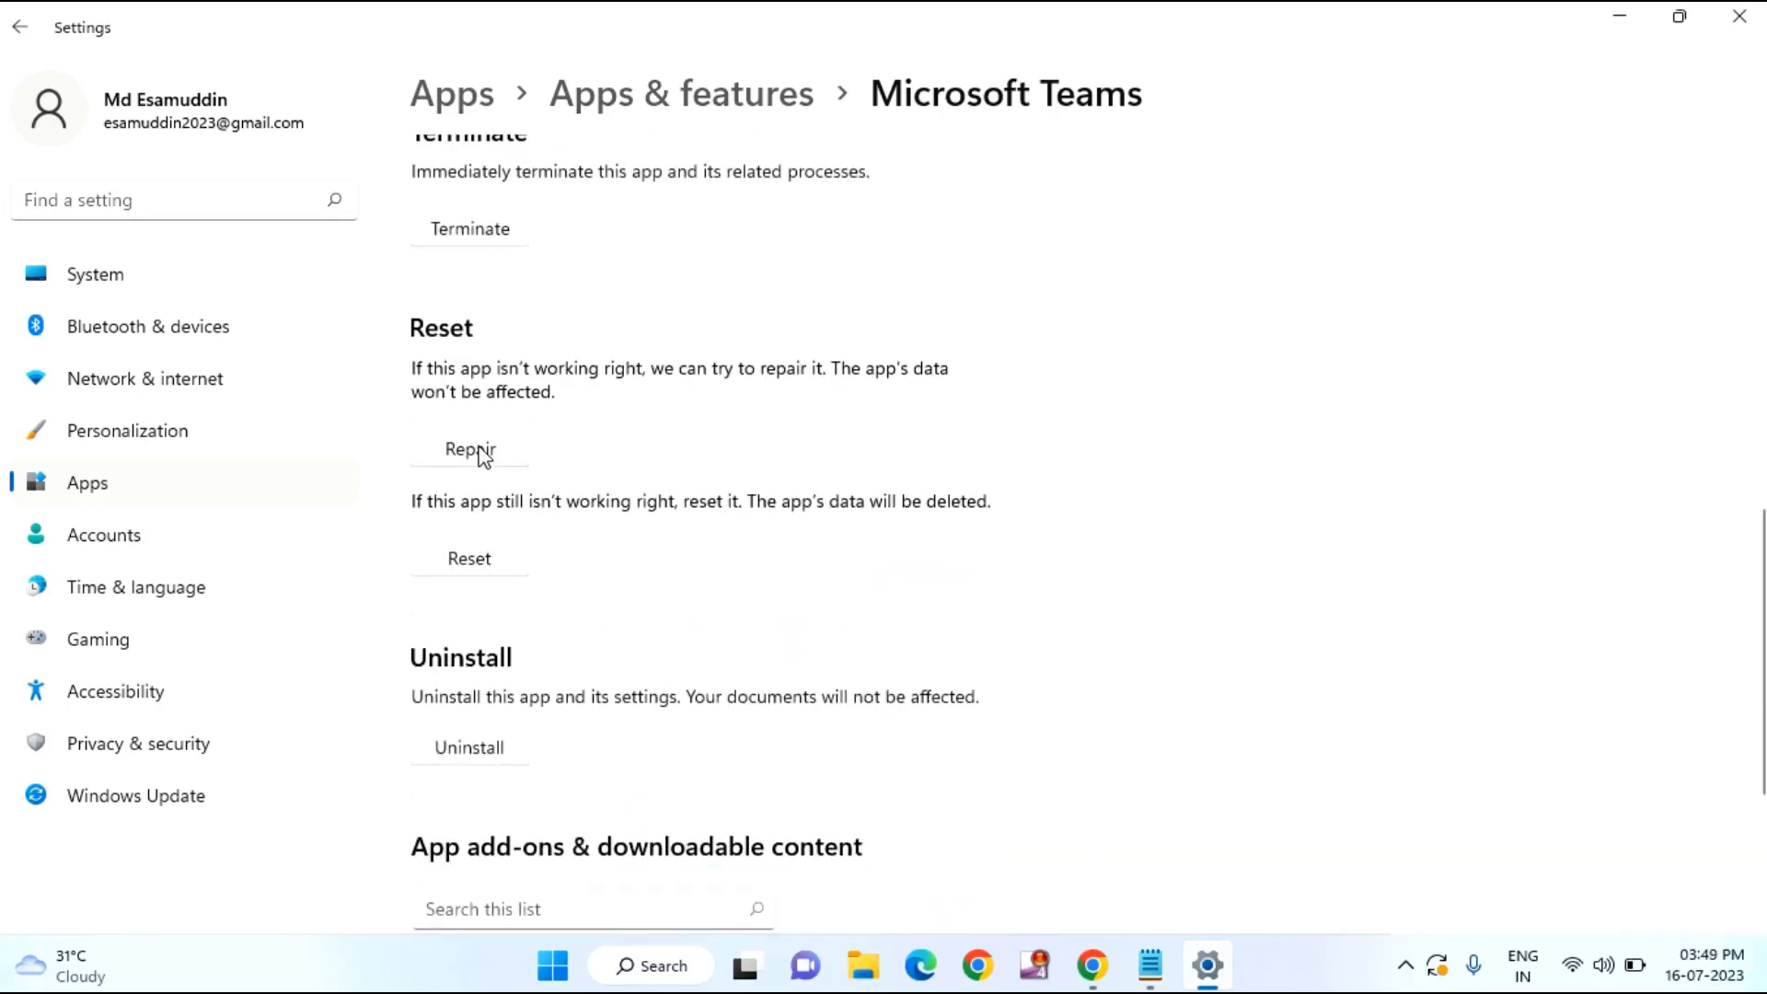
pyautogui.click(475, 451)
pyautogui.click(1742, 19)
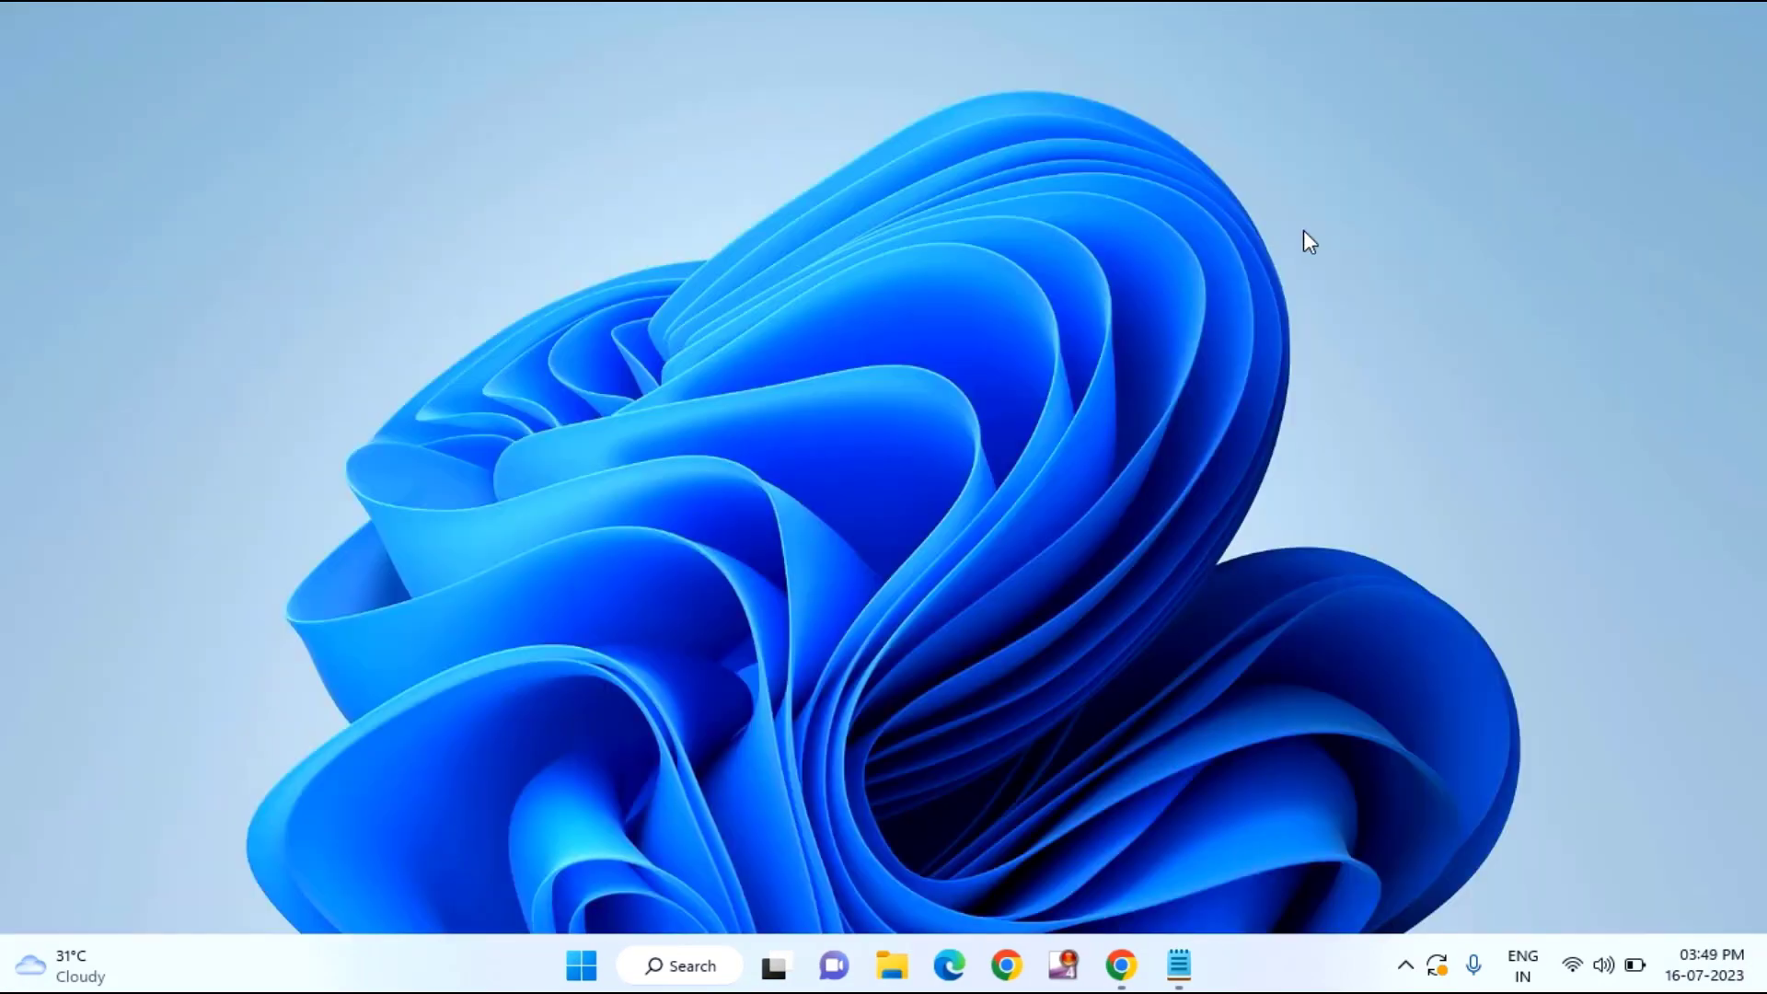